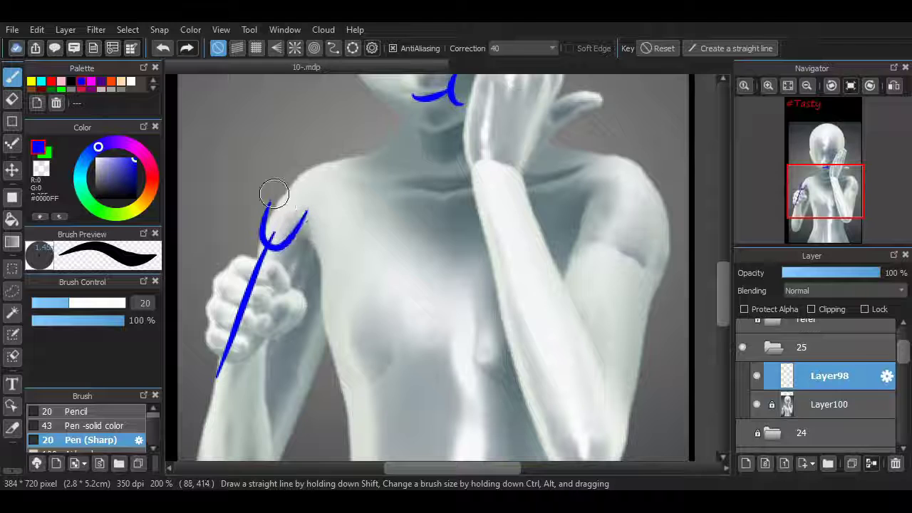
- Draw a fluffy scalloped outline at the upper end of the stick held in the fist, replacing the fork prongs
mouse_move(263, 210)
mouse_down()
mouse_move(271, 182)
mouse_move(342, 213)
mouse_move(267, 186)
mouse_move(326, 219)
mouse_move(335, 185)
mouse_move(293, 161)
mouse_move(262, 180)
mouse_up()
scroll(637, 261, up, 5)
drag(484, 282, 474, 334)
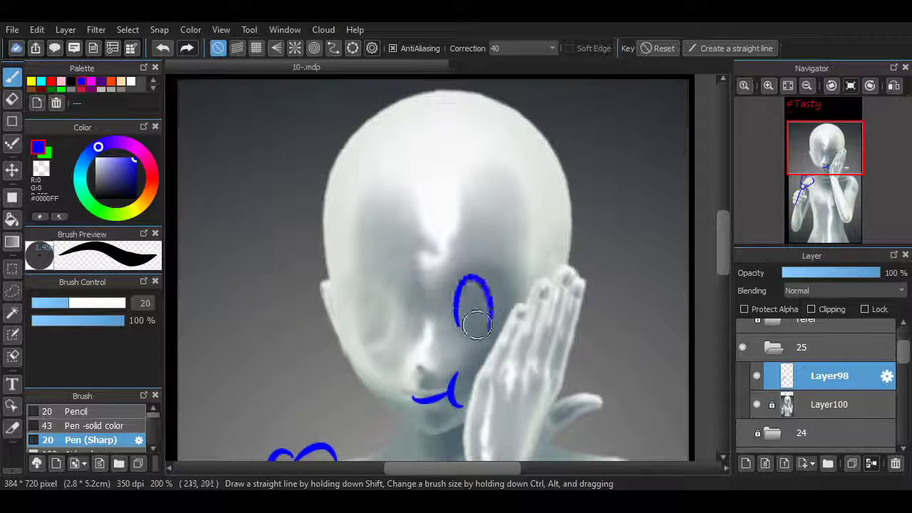
key(ctrl+z)
drag(463, 300, 488, 331)
drag(367, 303, 388, 328)
key(ctrl+z)
key(ctrl+z)
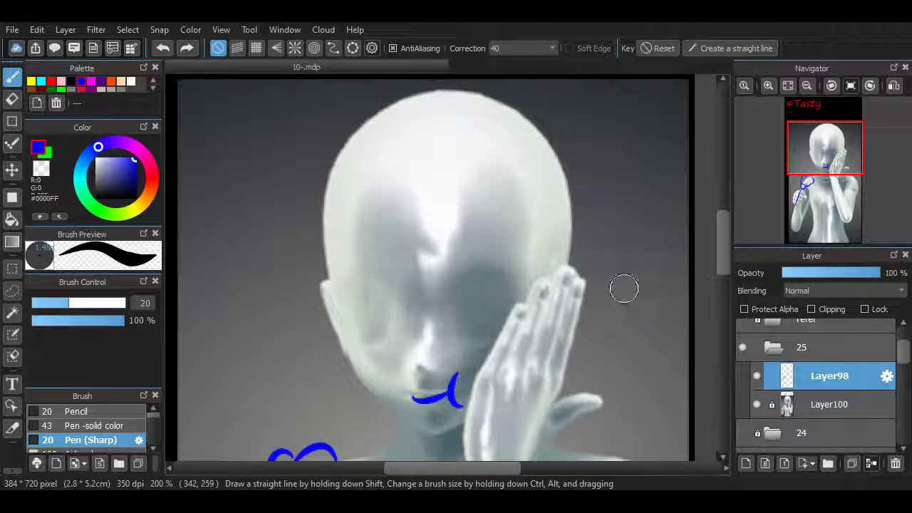
- Try an arched eye outline beside the raised hand and a guideline running across the face
scroll(709, 251, down, 1)
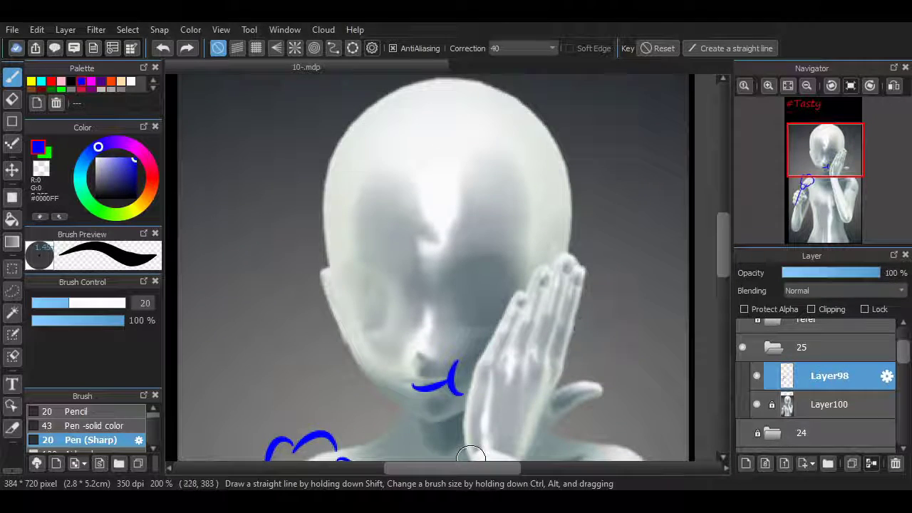
scroll(591, 336, left, 1)
scroll(590, 335, down, 4)
scroll(591, 335, up, 3)
drag(514, 260, 516, 278)
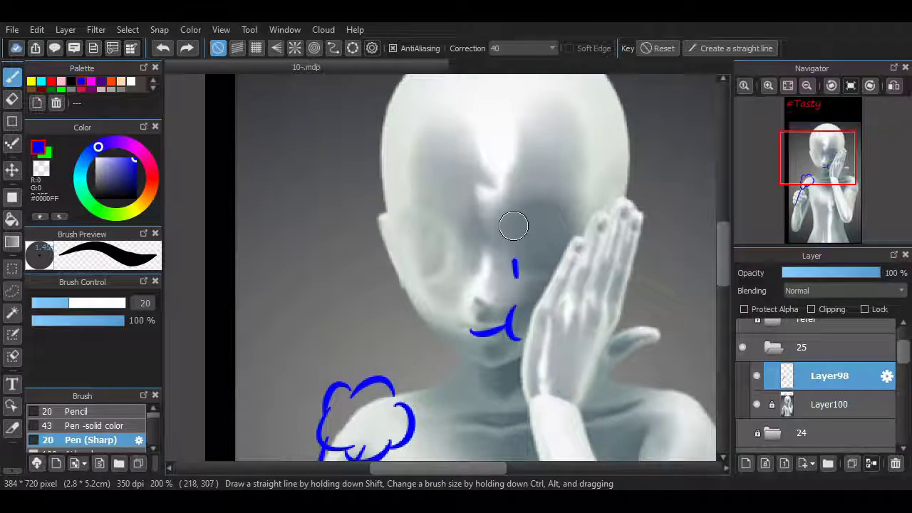
drag(514, 244, 576, 249)
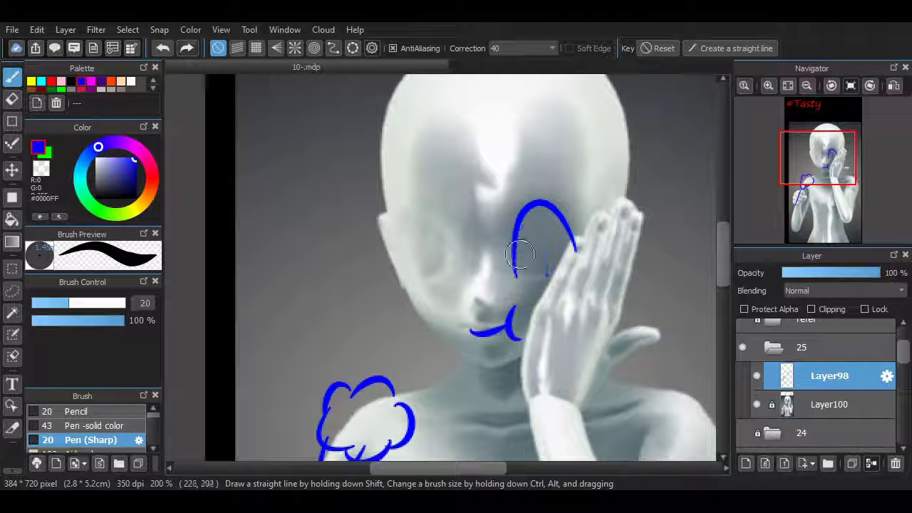
mouse_move(417, 269)
mouse_down()
mouse_move(449, 262)
mouse_move(448, 277)
mouse_move(471, 285)
mouse_move(586, 254)
mouse_up()
key(ctrl+z)
key(ctrl+z)
key(ctrl+z)
key(ctrl+z)
key(ctrl+z)
key(ctrl+z)
- Draw a V-shaped guideline across the face and two tall arched eyes with narrow arched pupils standing on it
mouse_move(416, 266)
mouse_down()
mouse_move(490, 286)
mouse_move(527, 277)
mouse_move(409, 259)
mouse_move(528, 273)
mouse_move(586, 259)
mouse_move(434, 289)
mouse_move(553, 274)
mouse_move(411, 261)
mouse_up()
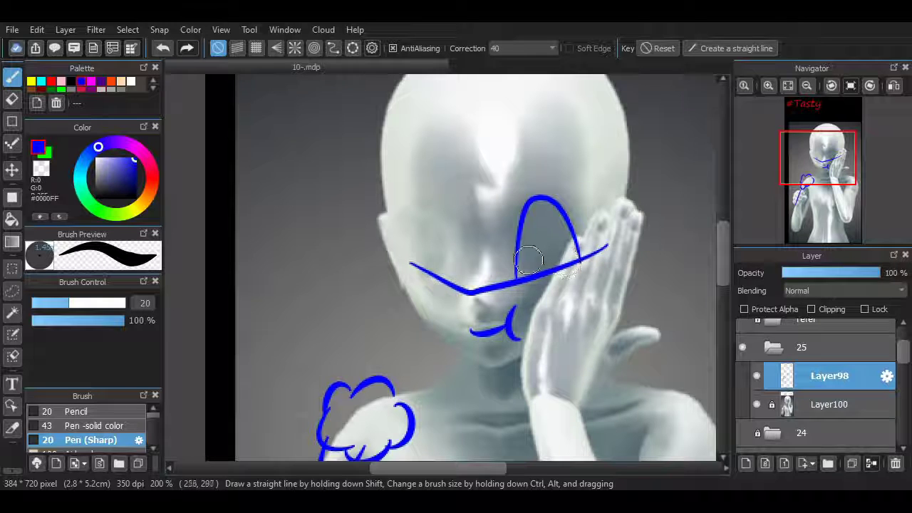
drag(417, 258, 448, 241)
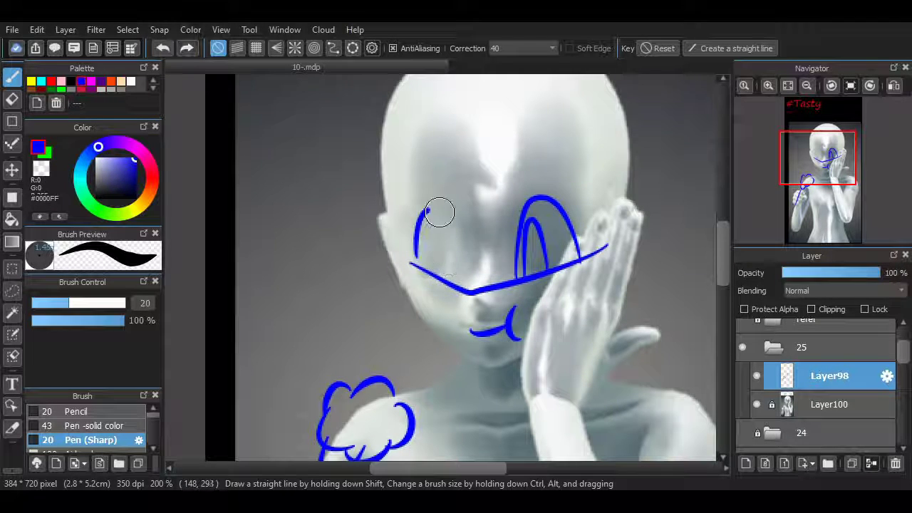
drag(428, 211, 447, 278)
drag(430, 268, 446, 239)
scroll(660, 268, down, 3)
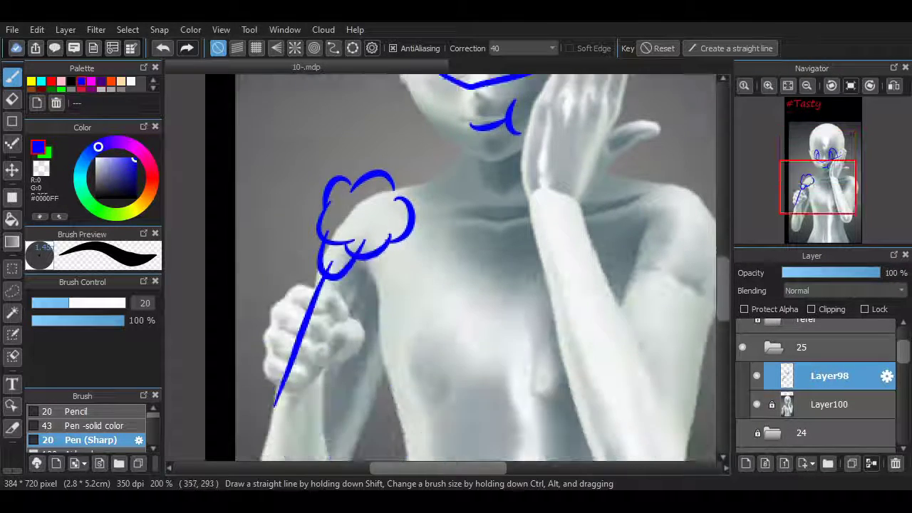
scroll(504, 250, up, 4)
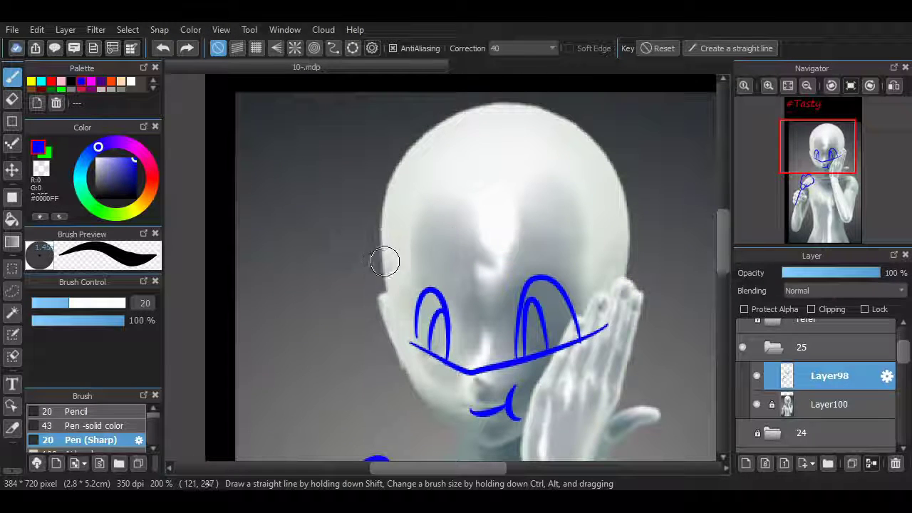
drag(378, 250, 629, 250)
key(ctrl+z)
- Add a small nose mark at the guideline's lowest point and hand-letter "Yum" beside the face
scroll(547, 260, down, 3)
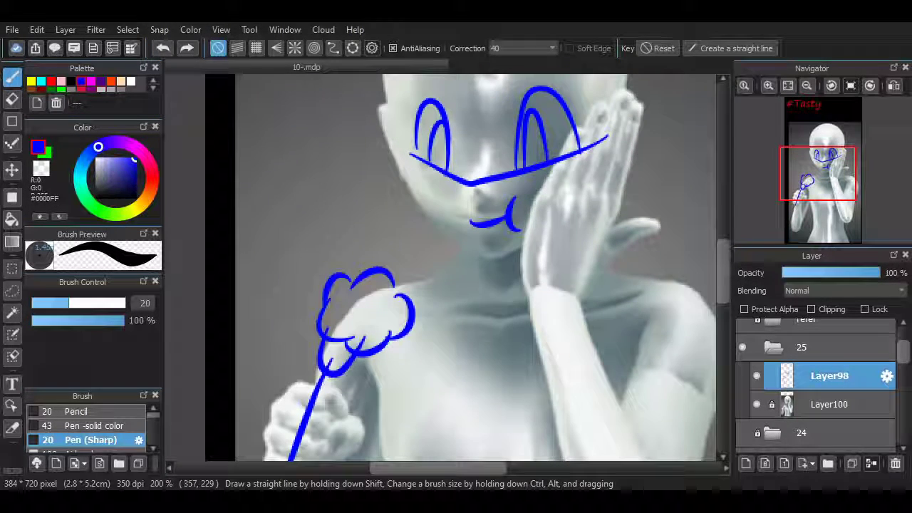
scroll(518, 228, up, 3)
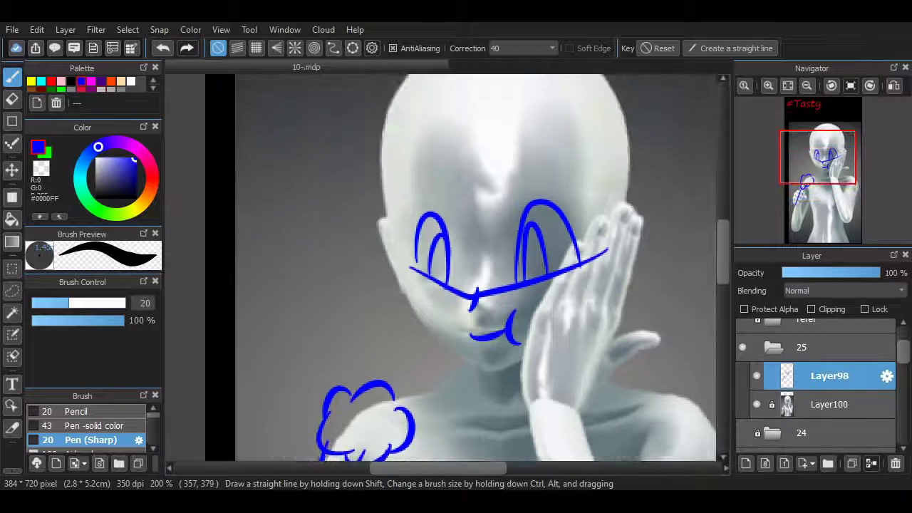
mouse_move(267, 262)
mouse_down()
mouse_move(270, 285)
mouse_move(332, 309)
mouse_move(365, 309)
mouse_up()
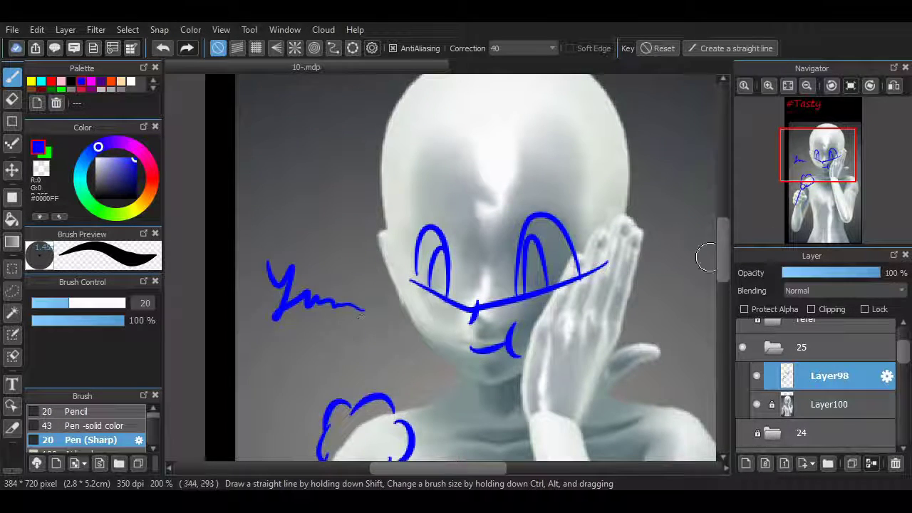
scroll(708, 244, up, 3)
mouse_move(586, 258)
mouse_down()
mouse_move(581, 356)
mouse_move(553, 234)
mouse_move(577, 246)
mouse_up()
scroll(458, 438, right, 2)
key(ctrl+z)
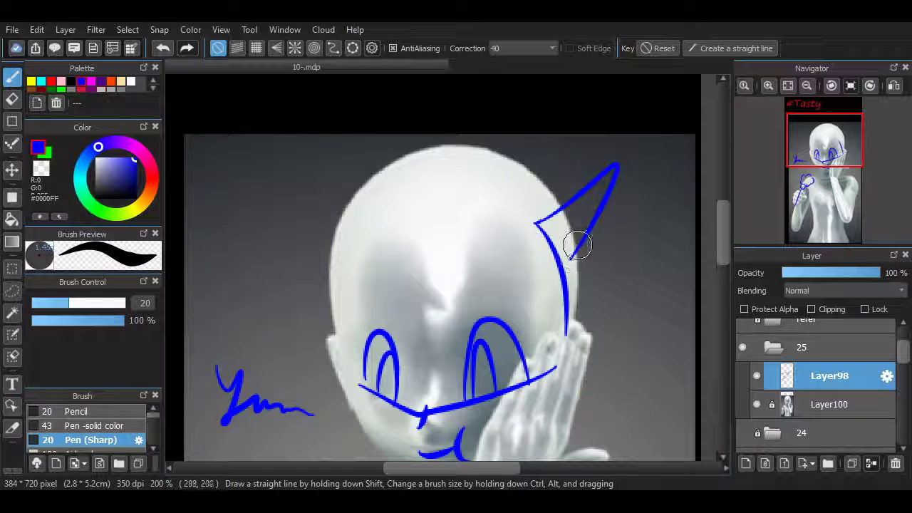
key(ctrl+z)
drag(533, 221, 616, 205)
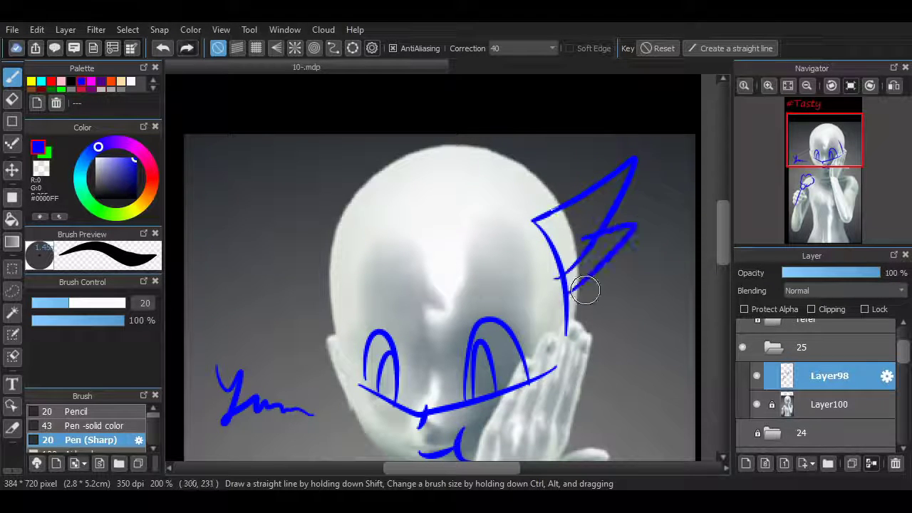
scroll(684, 256, down, 1)
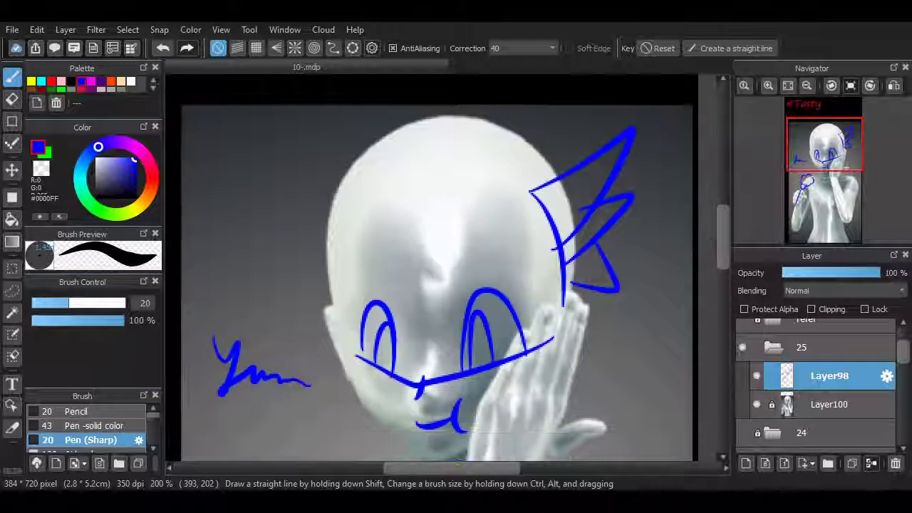
key(ctrl+z)
- Draw an oval on the cheek away from the hand and a contour line along that side of the face
scroll(684, 256, down, 4)
scroll(534, 342, up, 3)
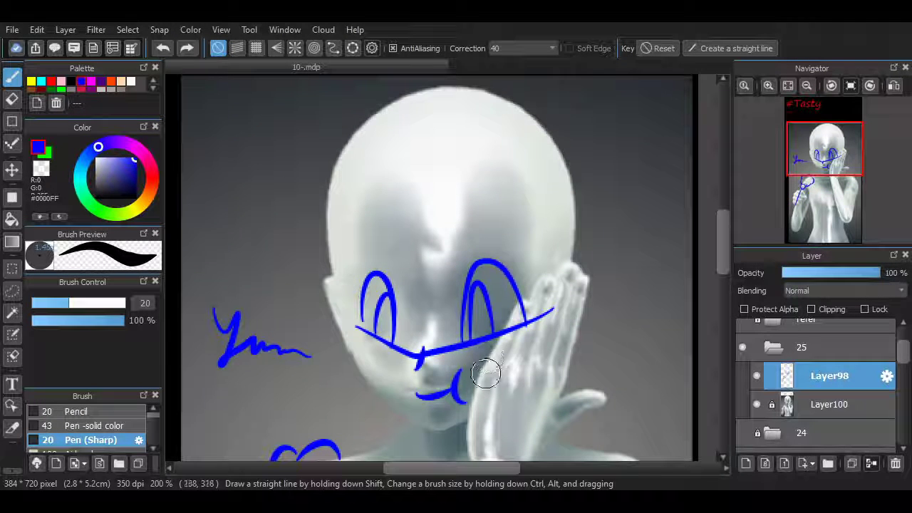
drag(386, 405, 359, 359)
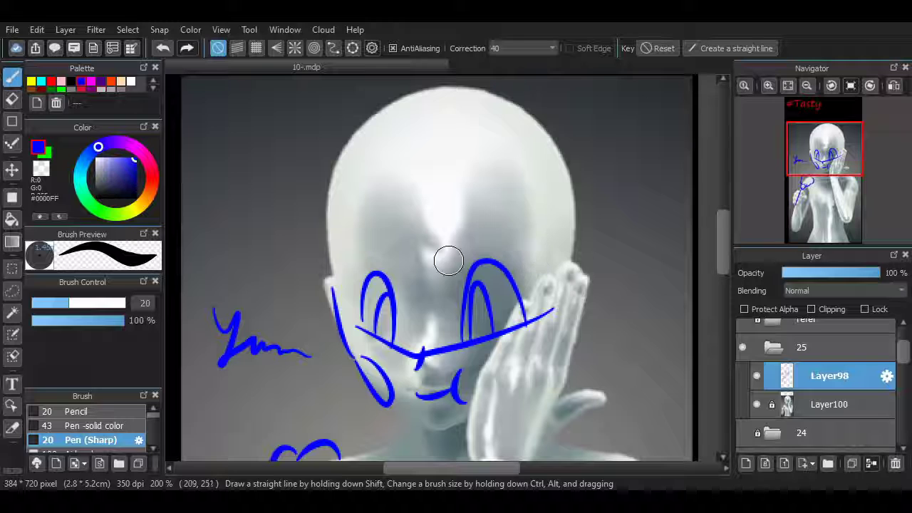
drag(449, 260, 393, 261)
key(ctrl+z)
key(ctrl+y)
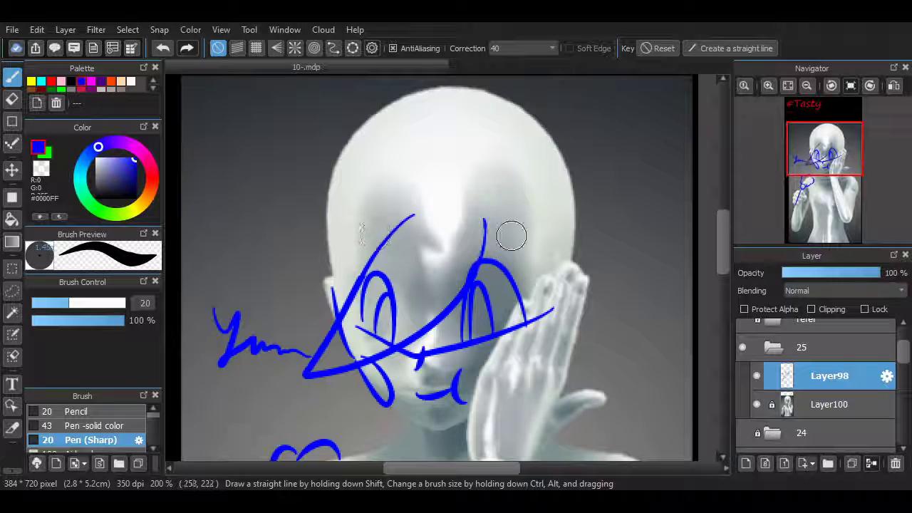
mouse_move(485, 263)
mouse_down()
mouse_move(541, 300)
mouse_move(604, 274)
mouse_up()
key(ctrl+z)
drag(485, 253, 570, 325)
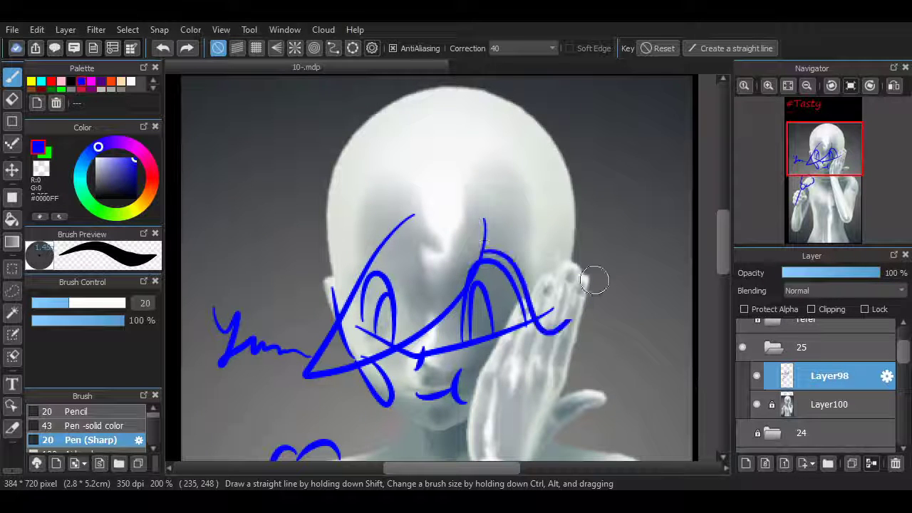
key(ctrl+z)
key(ctrl+z)
- Draw a swept fringe over the eyes and an arched outline across the forehead, reaching down both sides of the face
mouse_move(463, 267)
mouse_down()
mouse_move(427, 178)
mouse_move(581, 349)
mouse_up()
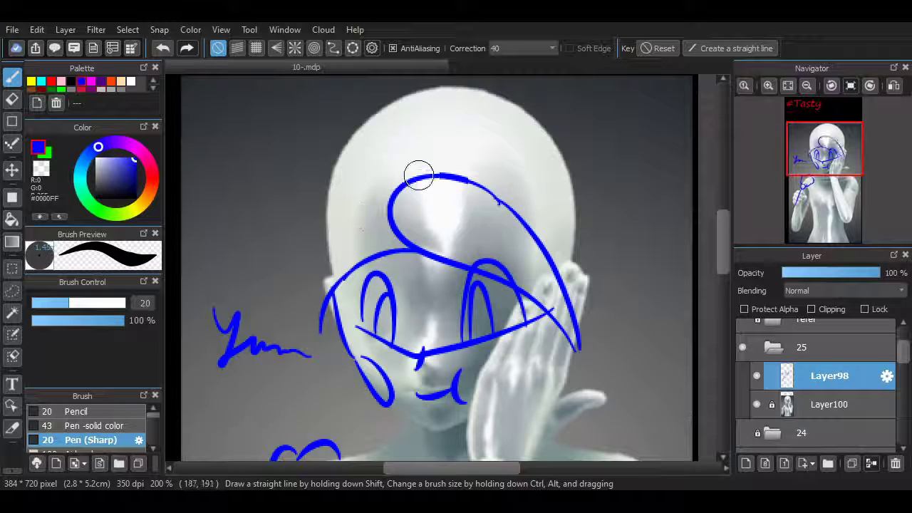
drag(419, 175, 320, 238)
key(ctrl+z)
drag(424, 175, 326, 314)
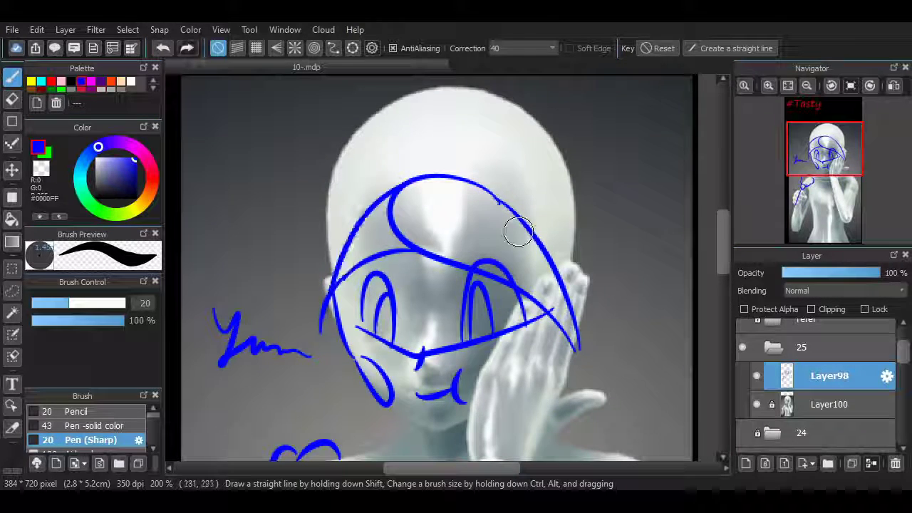
drag(536, 228, 637, 127)
scroll(711, 246, up, 3)
key(ctrl+z)
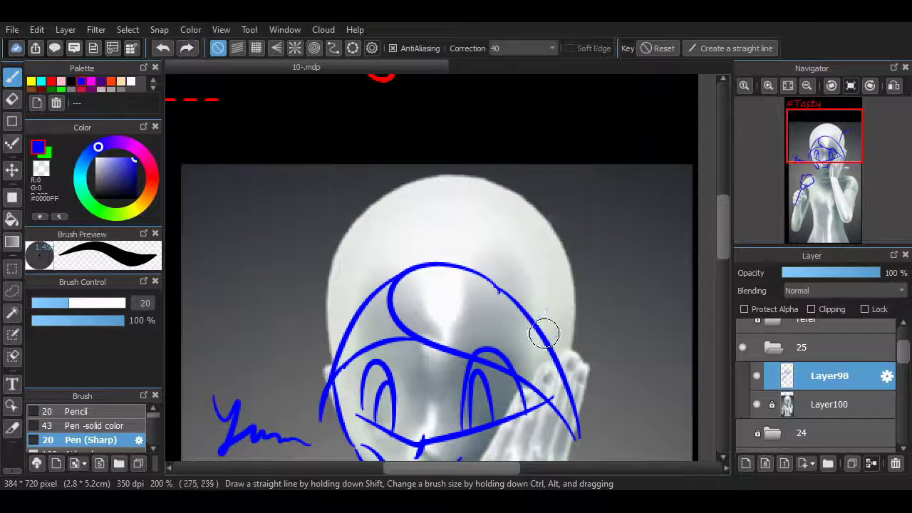
drag(546, 330, 638, 208)
key(ctrl+z)
- Draw outward-flaring lines up both sides of the head and a wide arc across its upper part
mouse_move(559, 363)
mouse_down()
mouse_move(560, 301)
mouse_move(558, 366)
mouse_move(613, 226)
mouse_up()
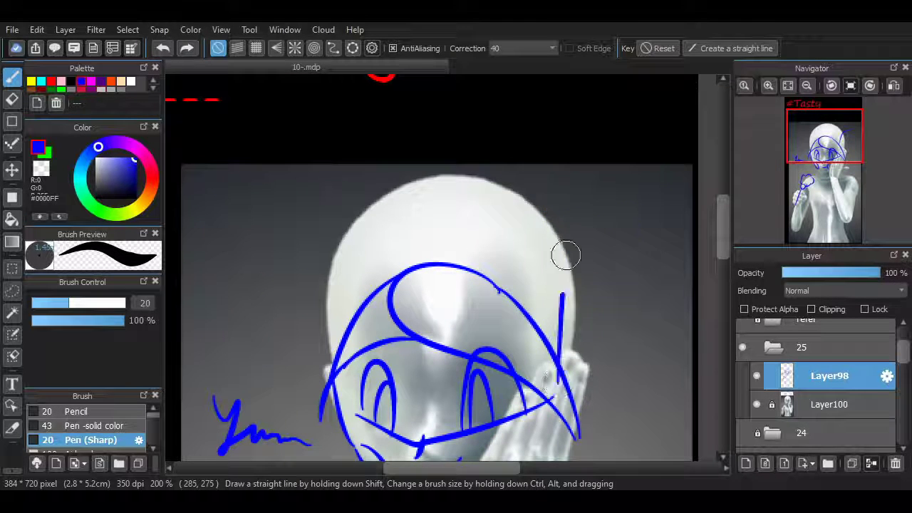
drag(280, 235, 326, 371)
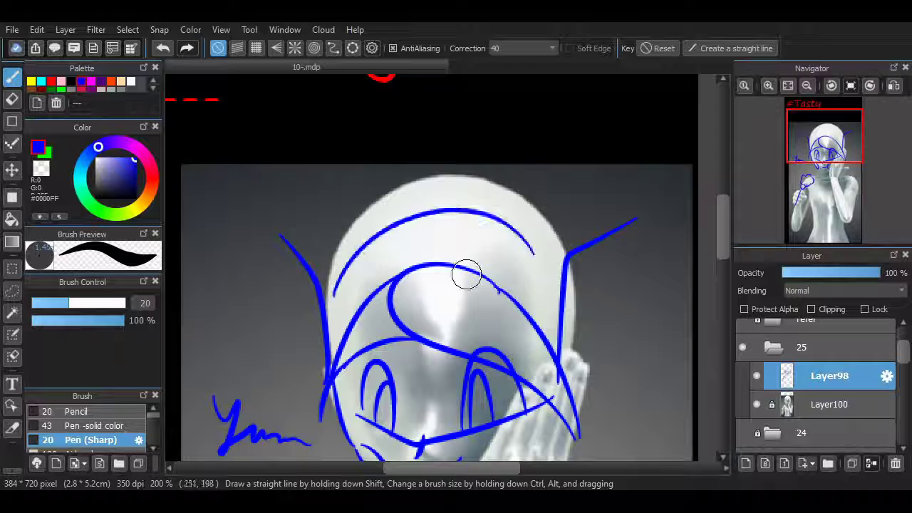
- Draw a curved neckline across the base of the neck
scroll(408, 235, down, 10)
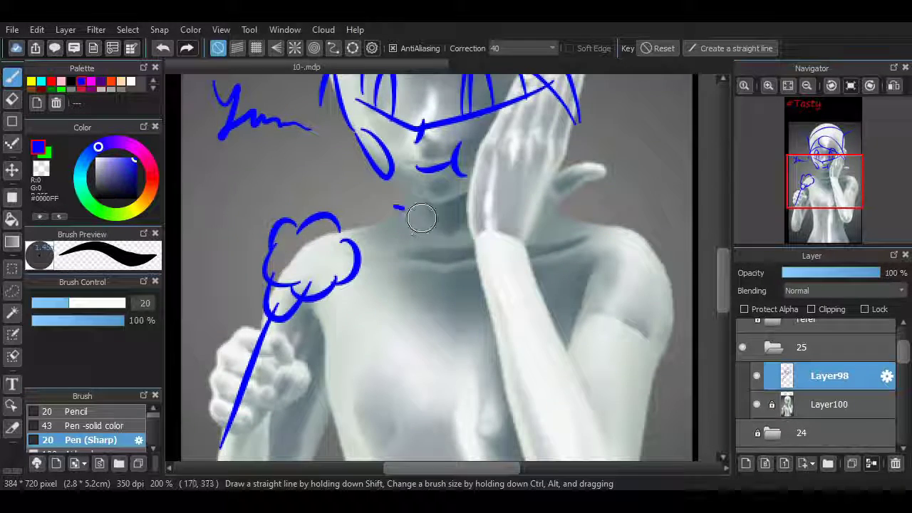
drag(391, 227, 534, 207)
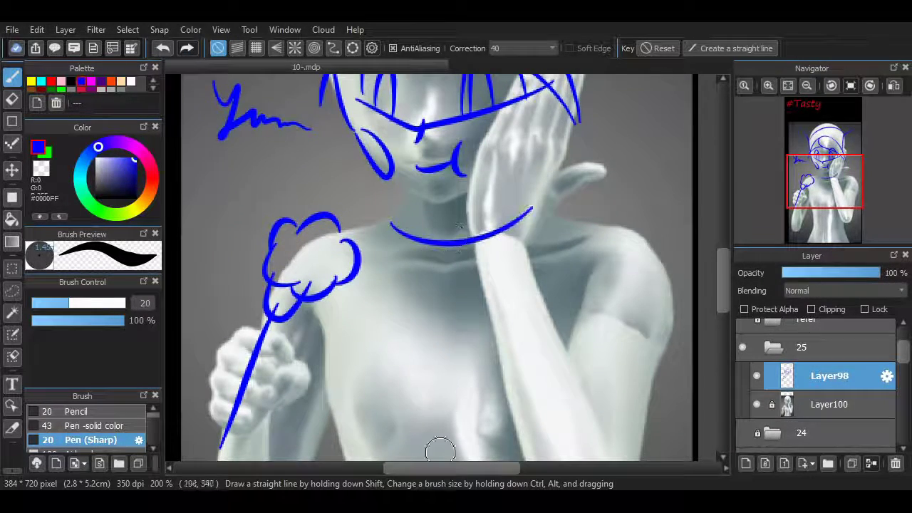
scroll(682, 258, left, 3)
scroll(499, 321, up, 3)
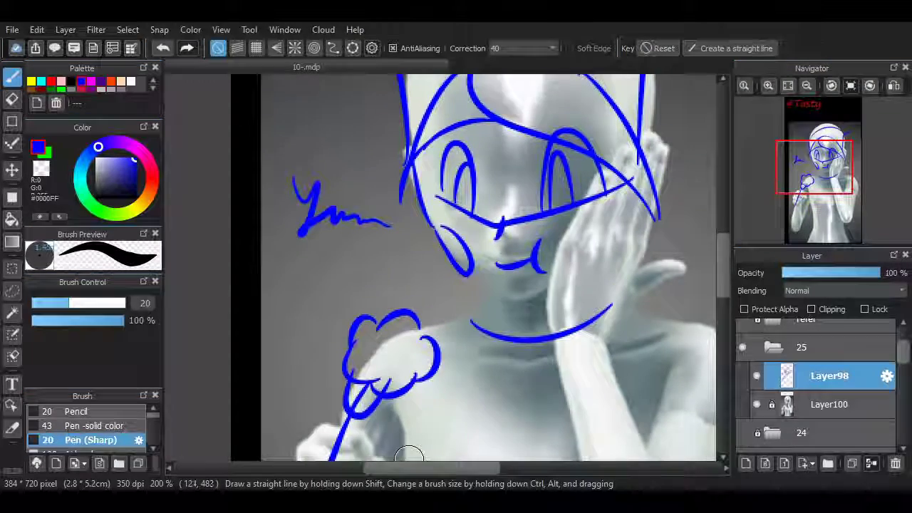
scroll(403, 442, right, 2)
scroll(402, 442, up, 5)
scroll(362, 248, down, 8)
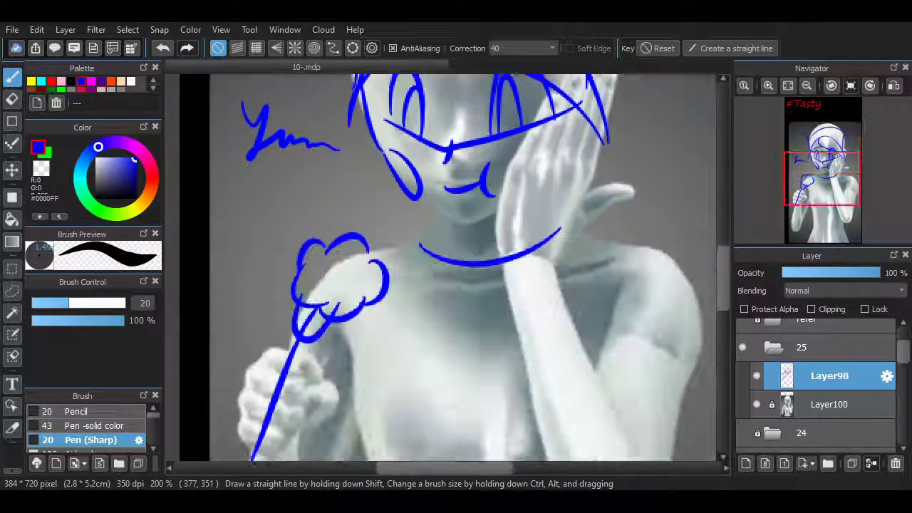
scroll(688, 266, up, 2)
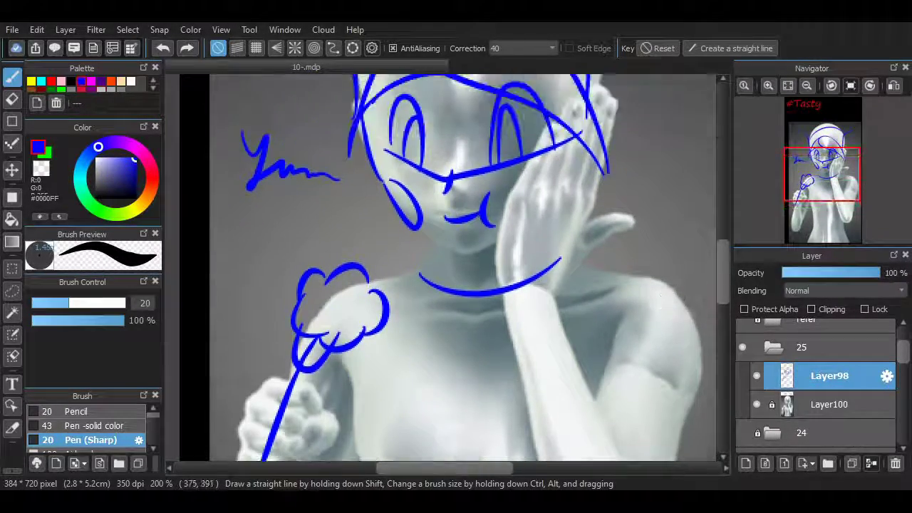
- Outline the shoulder and sleeve of the arm raised to the face, ending in a wavy cuff near the elbow
scroll(688, 265, down, 5)
mouse_move(612, 313)
mouse_down()
mouse_move(667, 406)
mouse_move(668, 370)
mouse_move(599, 279)
mouse_move(634, 350)
mouse_up()
scroll(575, 161, right, 3)
mouse_move(463, 121)
mouse_down()
mouse_move(534, 132)
mouse_move(562, 354)
mouse_up()
- Draw the other sleeve's cuff behind the fist and a shoulder line from the fluffy shape toward the neckline
scroll(389, 136, left, 3)
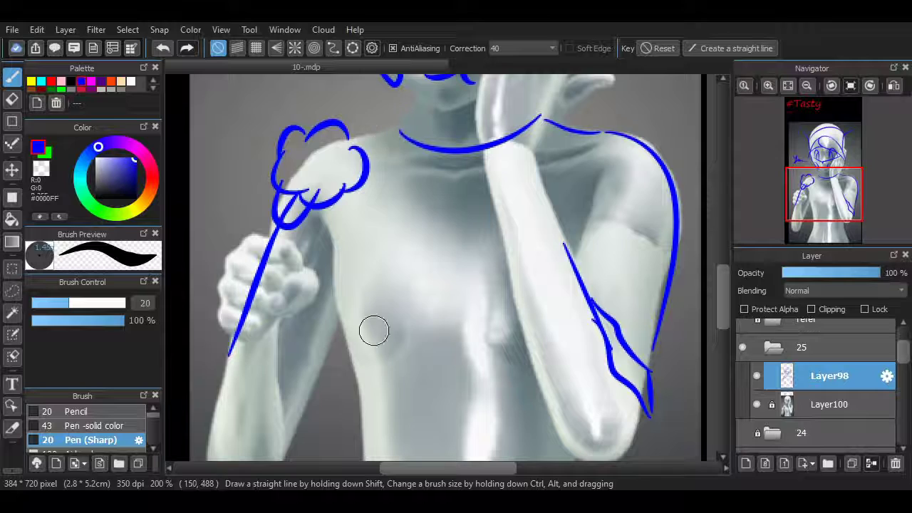
scroll(468, 458, left, 2)
mouse_move(327, 354)
mouse_down()
mouse_move(378, 380)
mouse_move(391, 327)
mouse_up()
drag(401, 138, 445, 129)
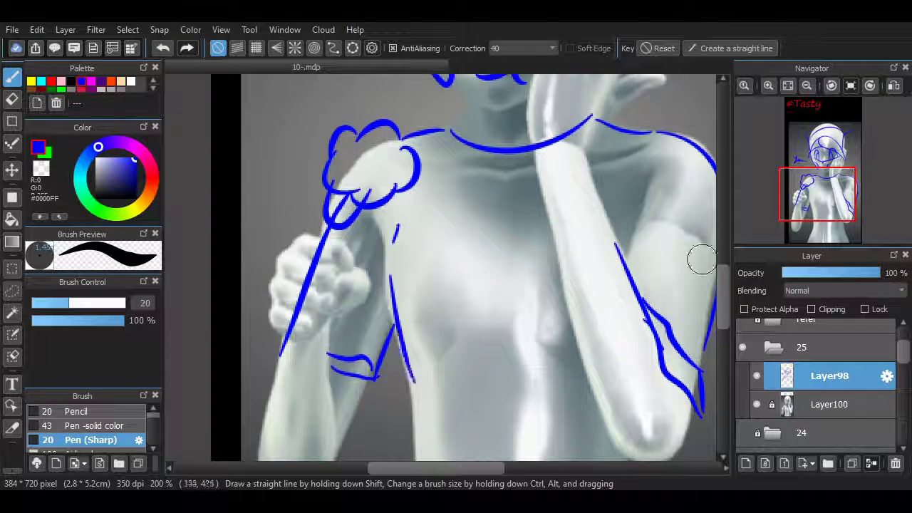
key(ctrl+z)
- Erase most of the V-shaped guideline beneath the eyes
scroll(702, 260, up, 9)
scroll(228, 196, right, 3)
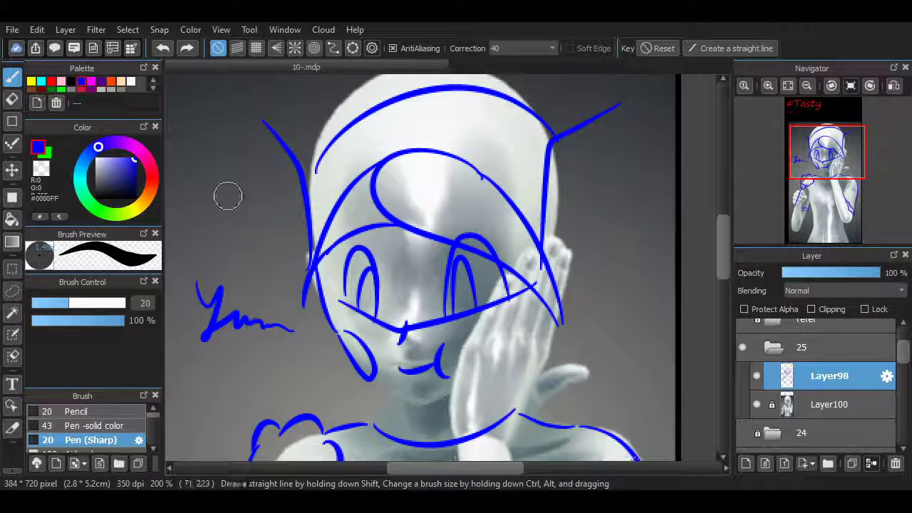
key(e)
drag(419, 331, 515, 300)
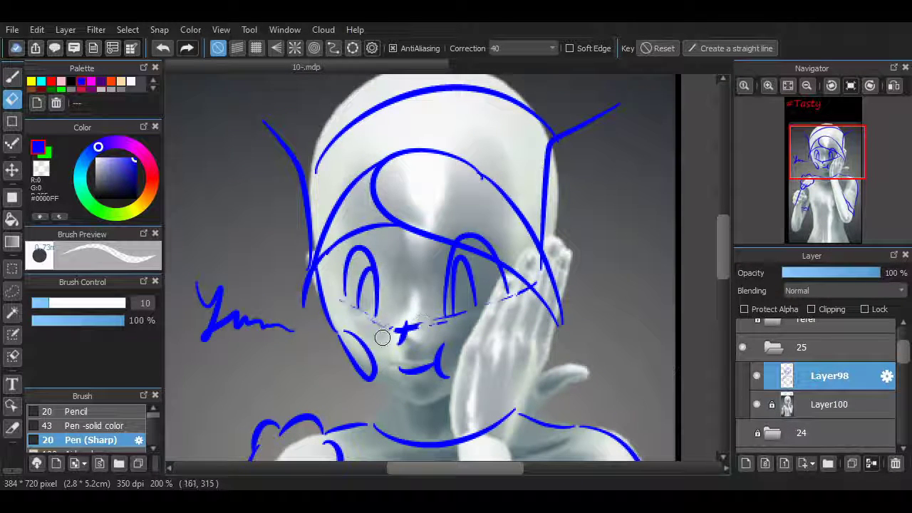
drag(382, 338, 461, 293)
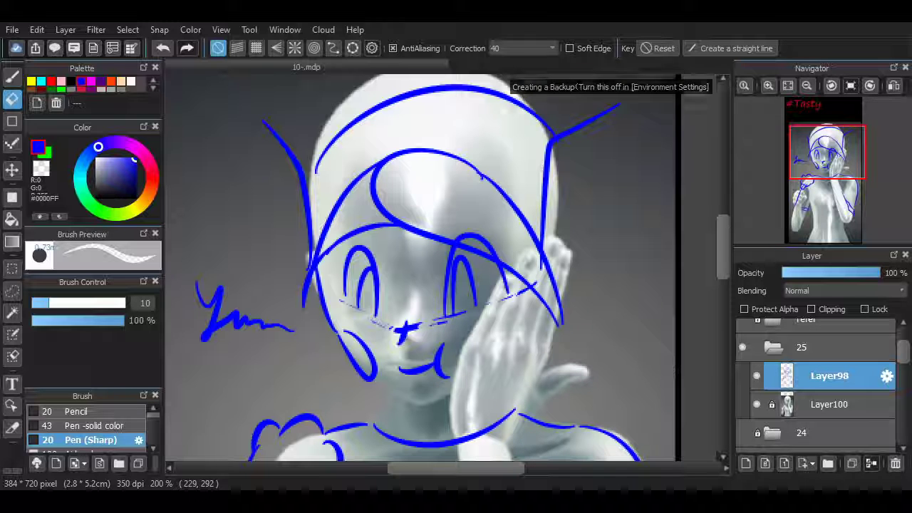
- Return to the pen brush and add short strokes around the flaring line on the raised hand's side of the head
key(p)
scroll(446, 268, up, 1)
scroll(605, 146, up, 2)
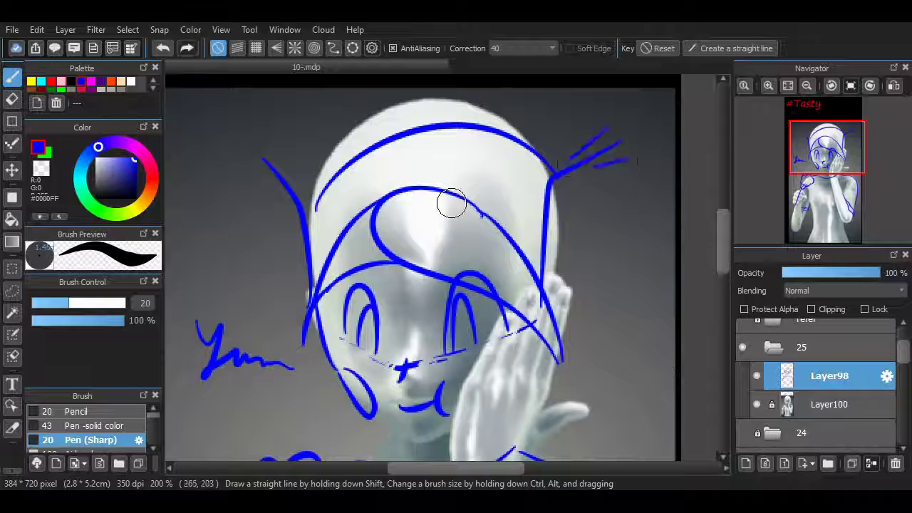
- Draw two long, near-vertical lines down the middle of the torso from the neckline to the waist
scroll(402, 200, down, 10)
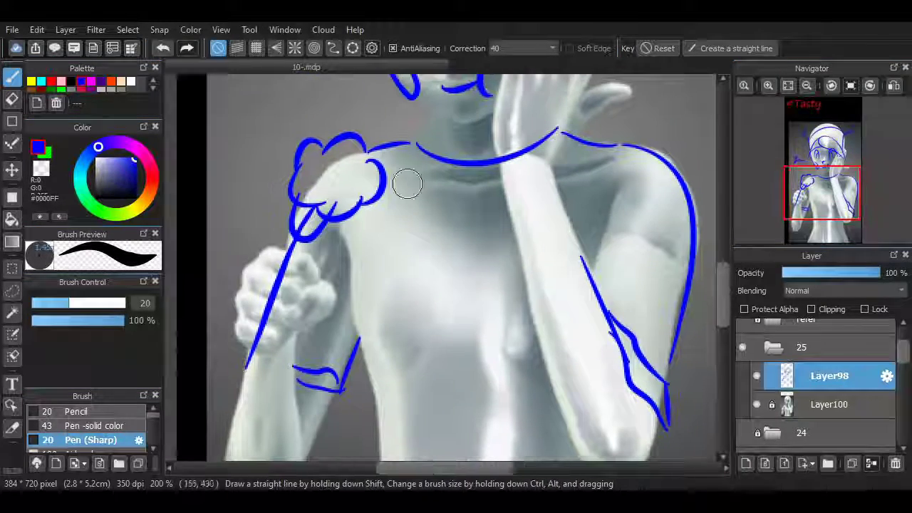
drag(425, 142, 427, 419)
key(ctrl+z)
drag(440, 162, 450, 417)
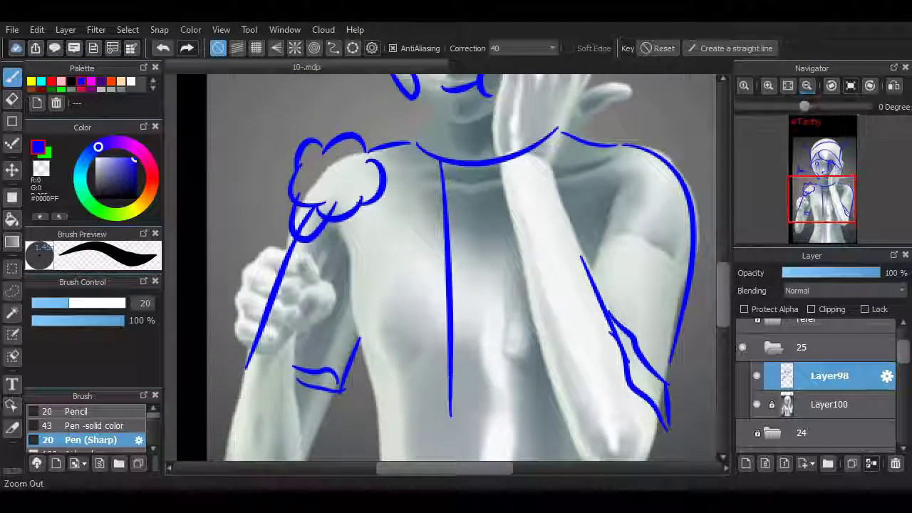
click(806, 85)
scroll(560, 234, down, 3)
key(ctrl+z)
mouse_move(437, 131)
mouse_down()
mouse_move(435, 459)
mouse_move(424, 460)
mouse_up()
key(ctrl+z)
drag(483, 127, 525, 436)
key(ctrl+z)
drag(481, 127, 491, 460)
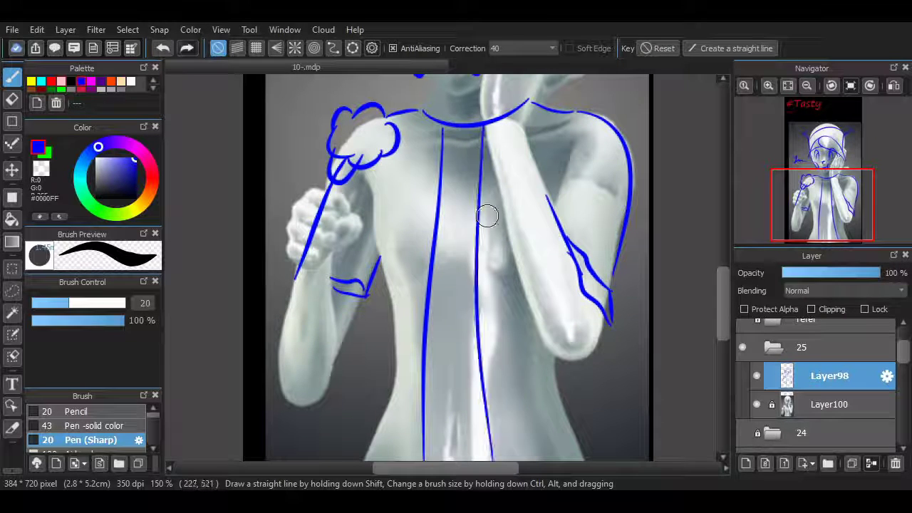
- Draw collar flaps on both sides of the neckline and the garment's outer side lines down to the reference's lower edge
mouse_move(419, 99)
mouse_down()
mouse_move(438, 125)
mouse_move(388, 114)
mouse_up()
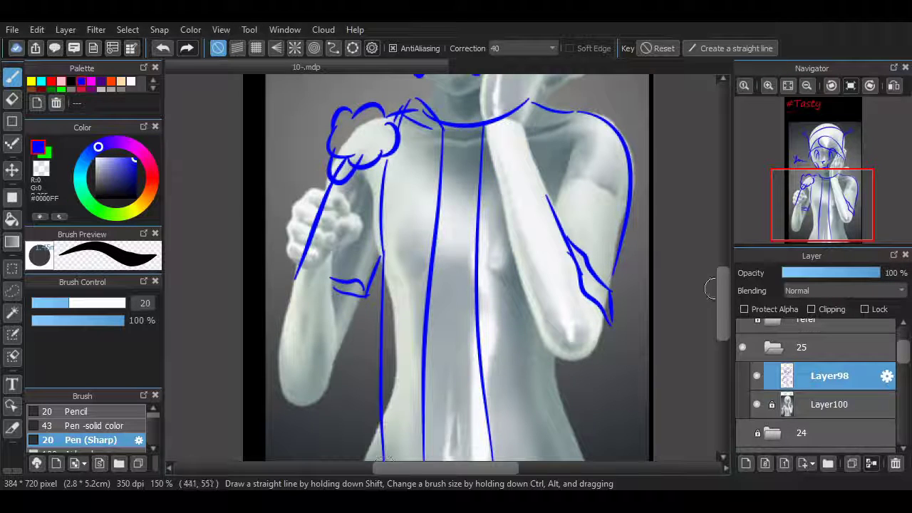
scroll(381, 375, down, 2)
key(ctrl+z)
drag(390, 200, 363, 410)
drag(549, 291, 588, 412)
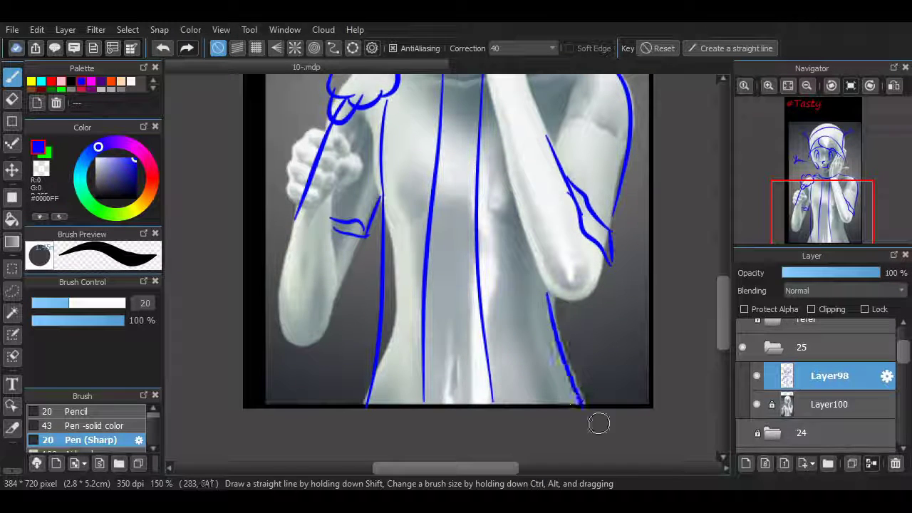
scroll(710, 284, up, 5)
drag(526, 229, 550, 215)
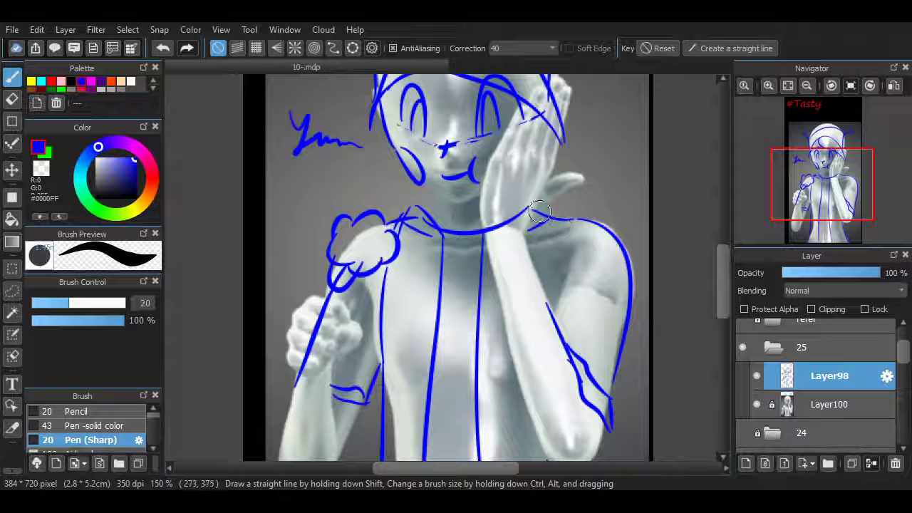
- Draw a rounded bun at the side of the head above the raised hand, with a long ponytail tapering to the shoulder
scroll(459, 226, up, 6)
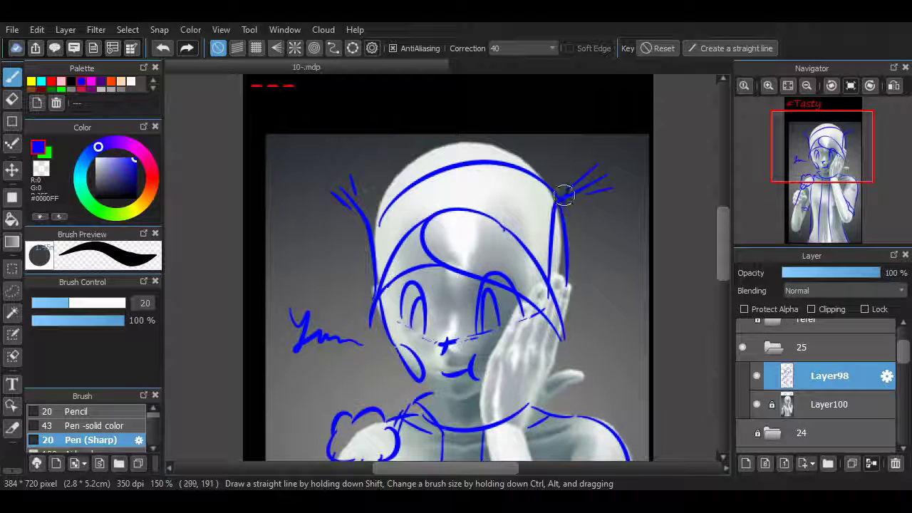
drag(605, 205, 624, 417)
key(ctrl+z)
drag(611, 237, 617, 425)
drag(564, 226, 611, 426)
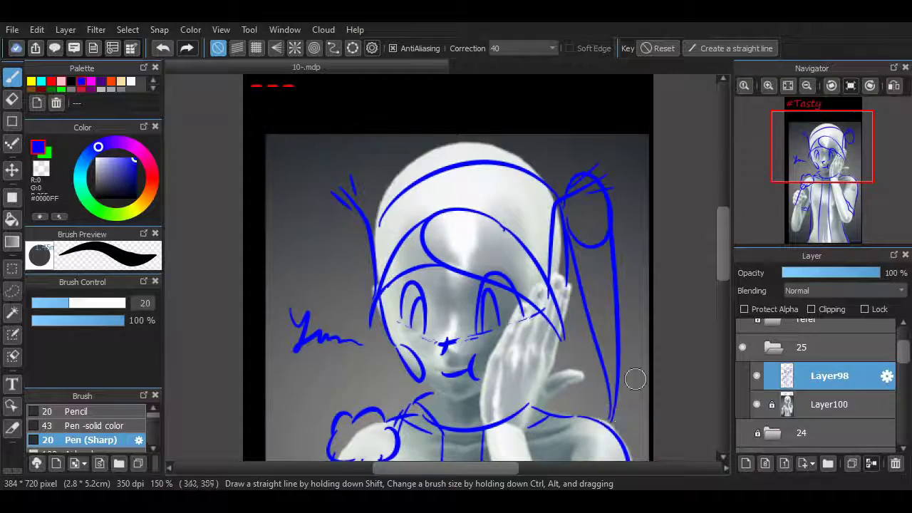
scroll(634, 378, down, 5)
scroll(458, 267, up, 1)
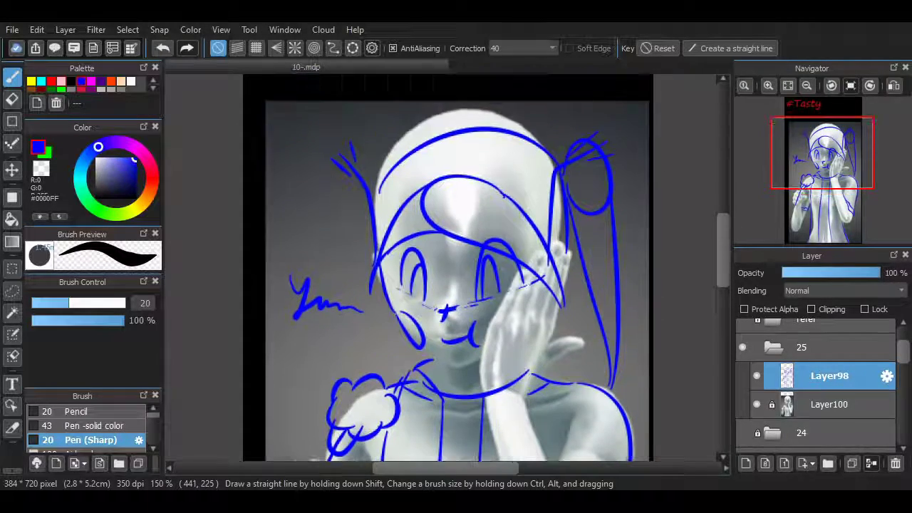
scroll(458, 267, down, 4)
scroll(458, 267, up, 7)
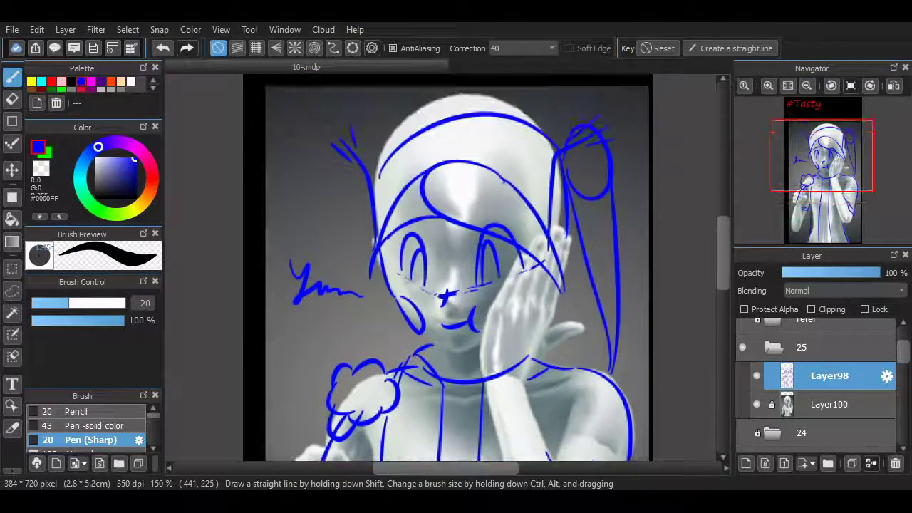
scroll(458, 267, up, 2)
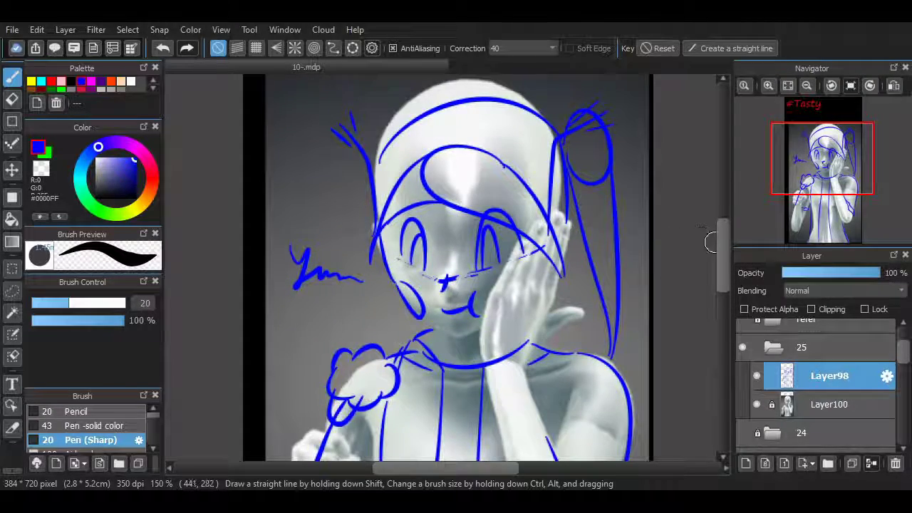
scroll(712, 243, down, 9)
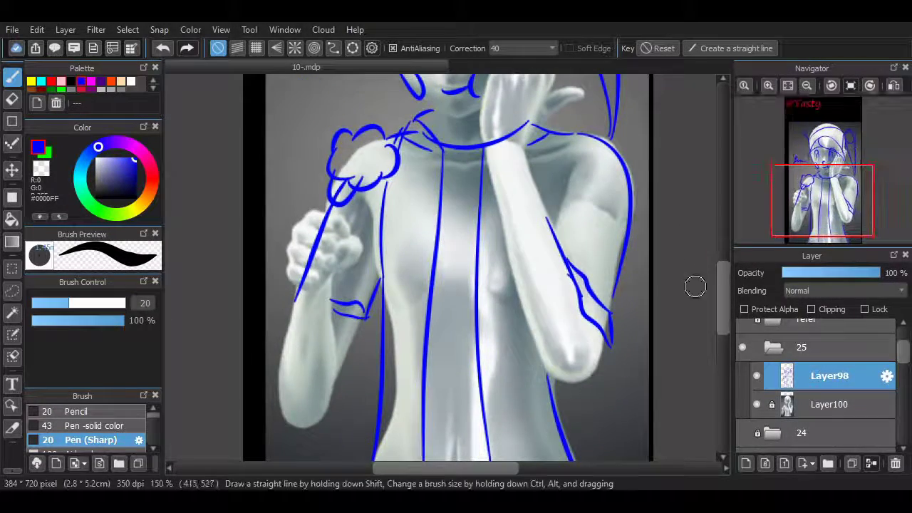
scroll(696, 287, up, 7)
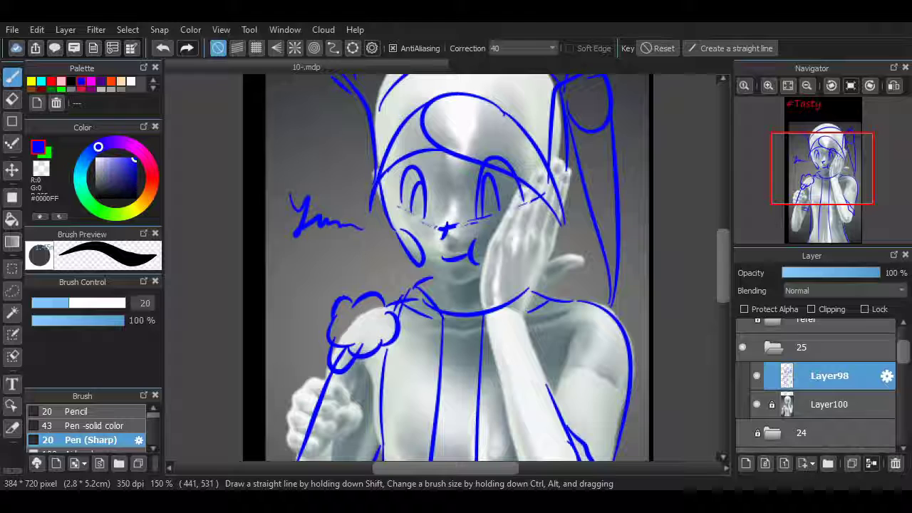
- Switch the drawing color to magenta and add a larger scalloped outline around the fluffy treat
scroll(356, 275, down, 3)
scroll(356, 275, up, 1)
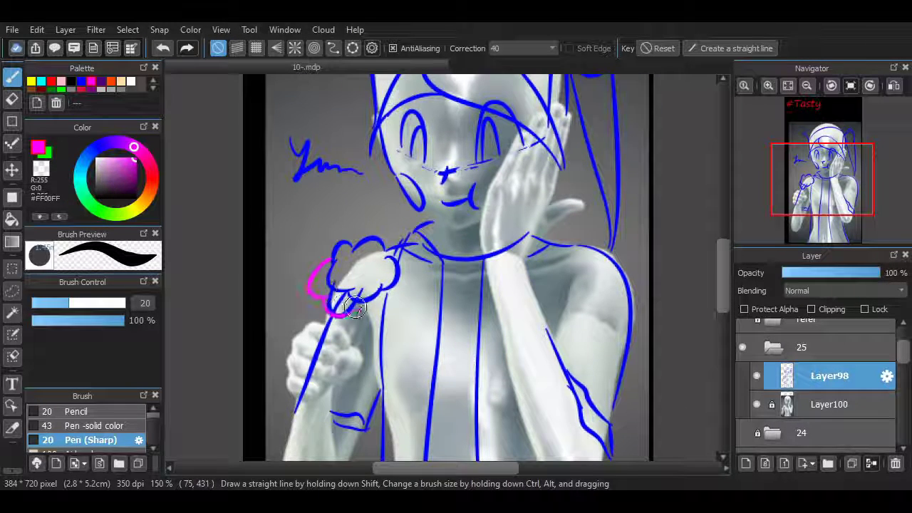
drag(354, 307, 385, 305)
mouse_move(321, 258)
mouse_down()
mouse_move(347, 235)
mouse_move(396, 246)
mouse_up()
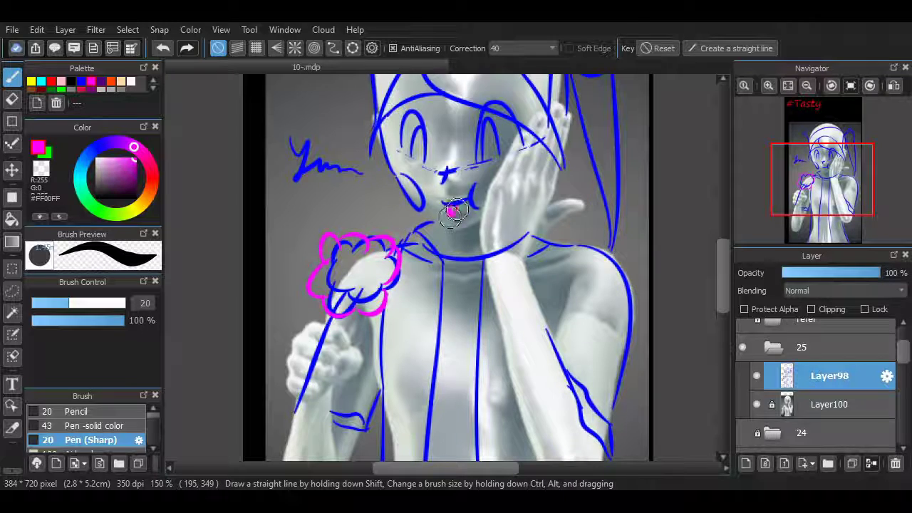
scroll(710, 240, up, 3)
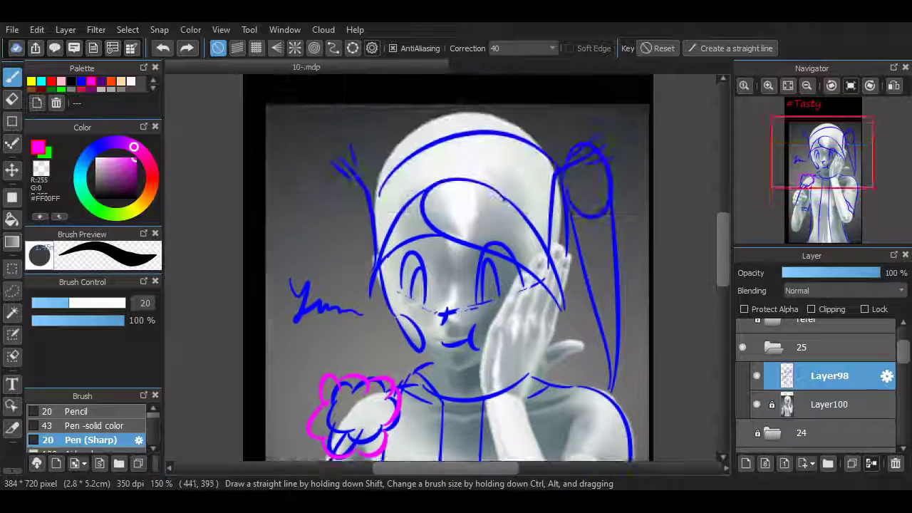
scroll(709, 241, down, 2)
scroll(709, 240, up, 2)
scroll(448, 268, up, 2)
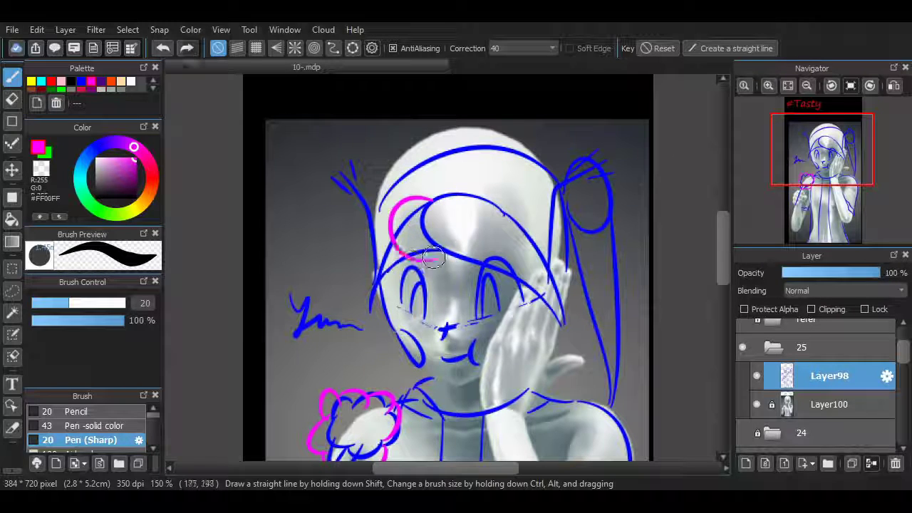
scroll(447, 255, up, 1)
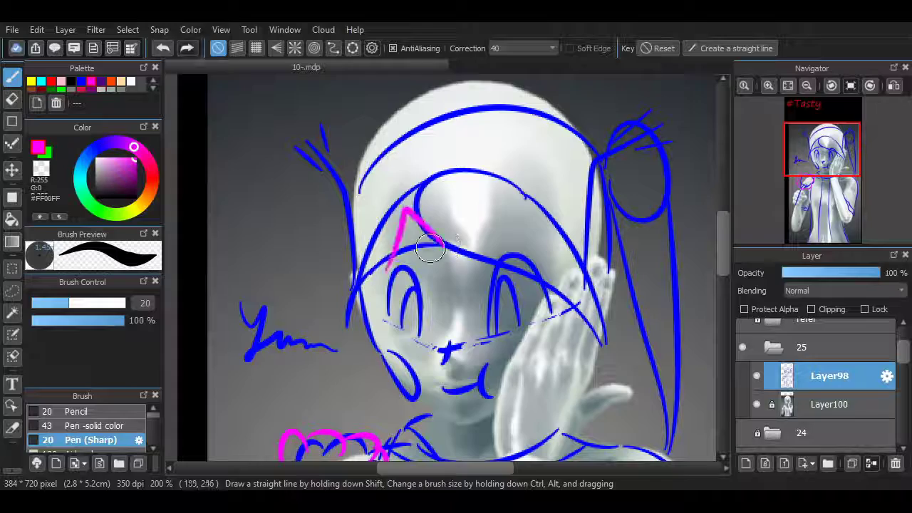
- Write a short magenta note on the chest beside the fluffy treat
scroll(706, 250, down, 3)
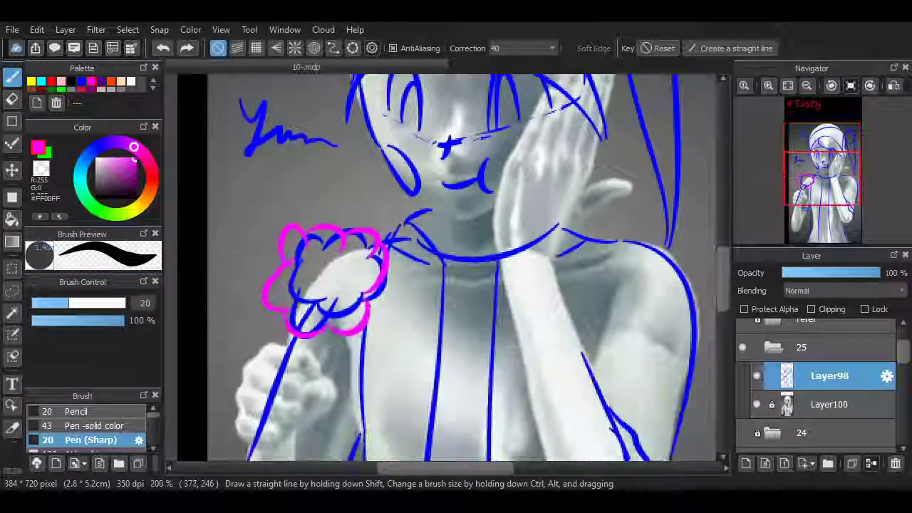
mouse_move(397, 347)
mouse_down()
mouse_move(454, 363)
mouse_move(423, 357)
mouse_up()
scroll(705, 255, down, 1)
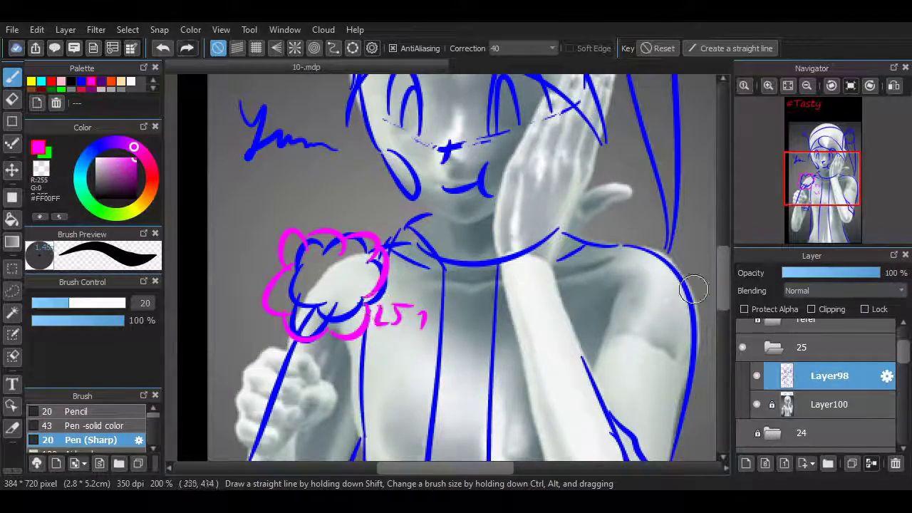
scroll(694, 288, down, 1)
drag(412, 306, 432, 305)
- Erase the neckline segment crossing the raised wrist and parts of the guideline beneath the eyes, using an eraser size of 30
scroll(709, 257, up, 3)
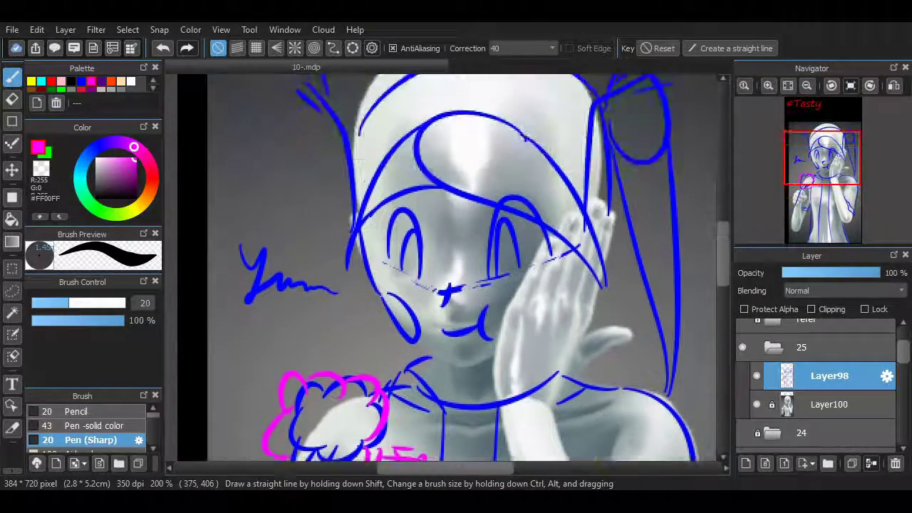
scroll(709, 258, down, 8)
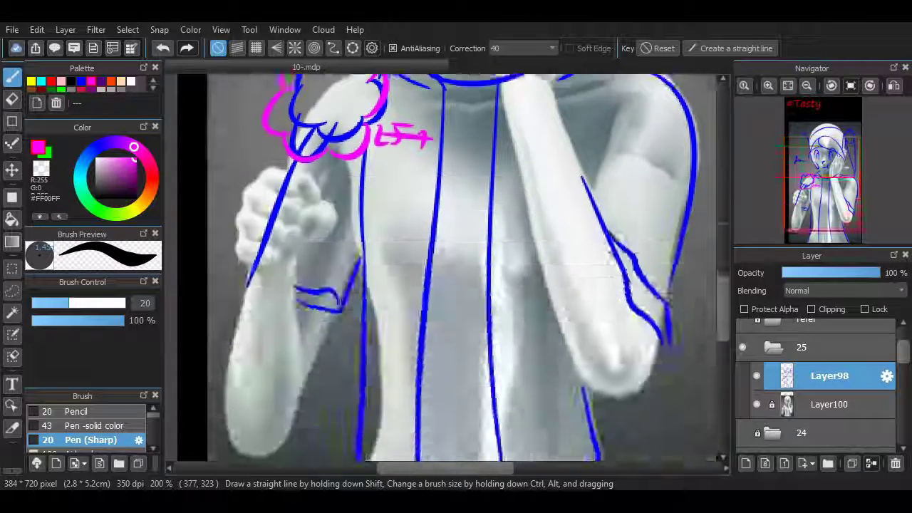
scroll(709, 258, up, 7)
key(e)
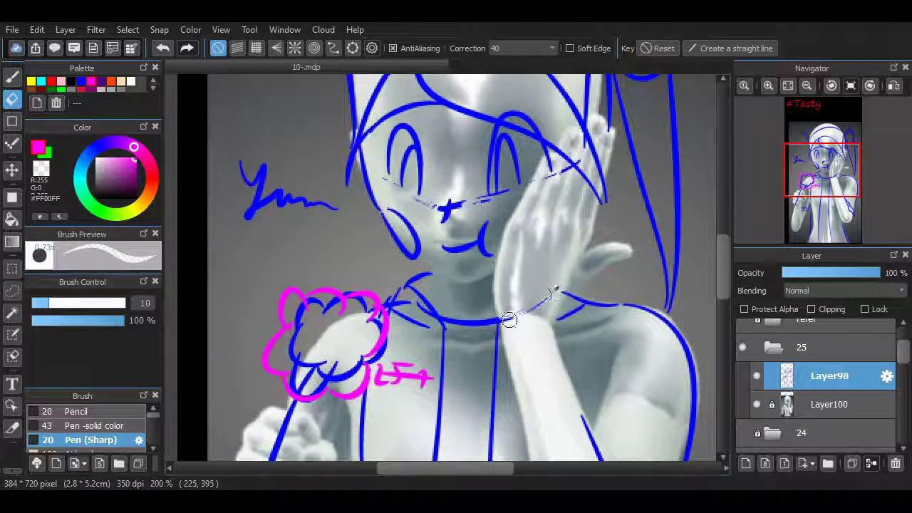
click(84, 302)
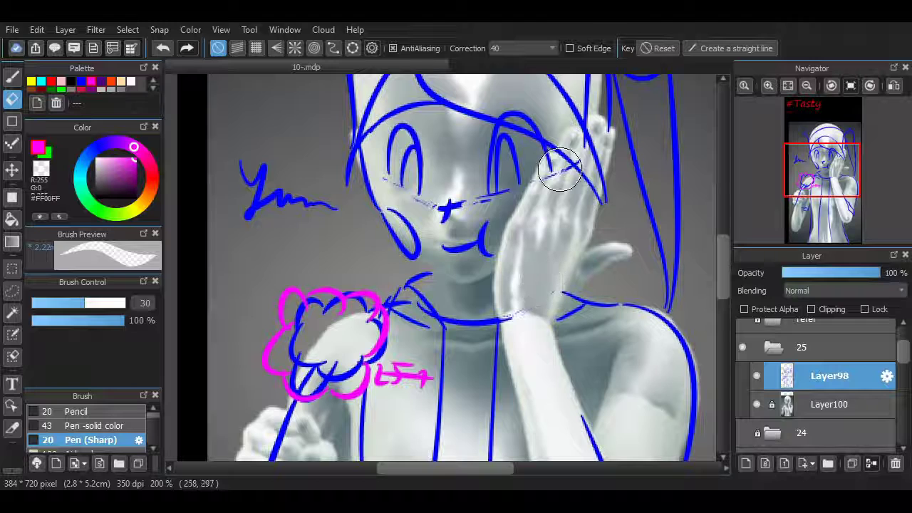
mouse_move(484, 198)
mouse_down()
mouse_move(445, 201)
mouse_move(459, 196)
mouse_up()
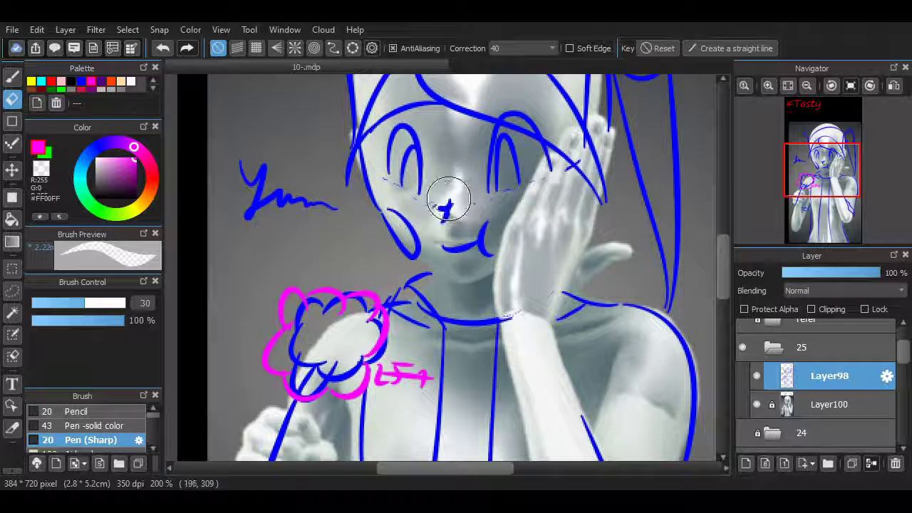
- Return to the pen brush and go over the cheek shape near the jaw in magenta
key(p)
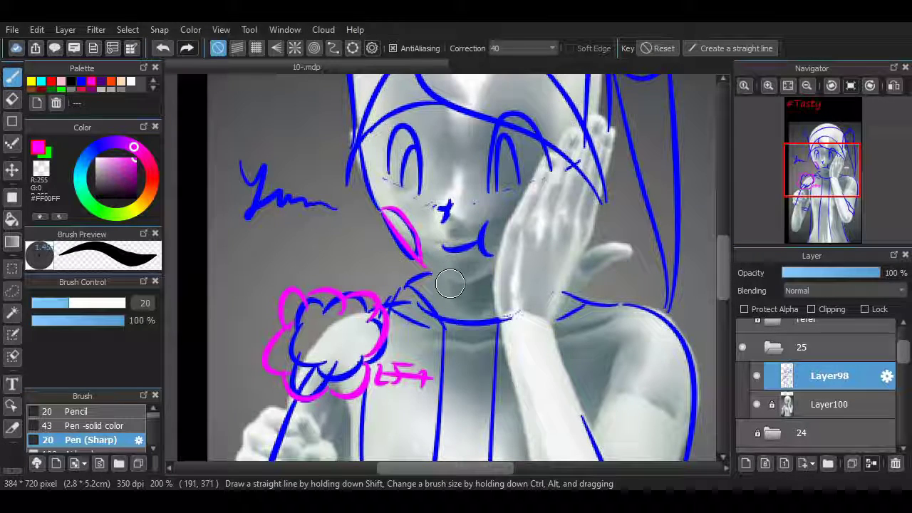
scroll(535, 191, down, 5)
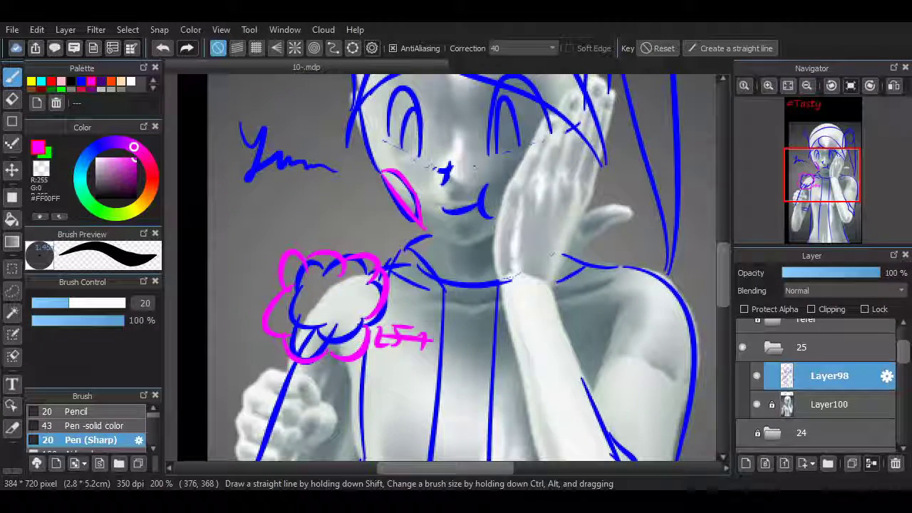
scroll(457, 267, up, 3)
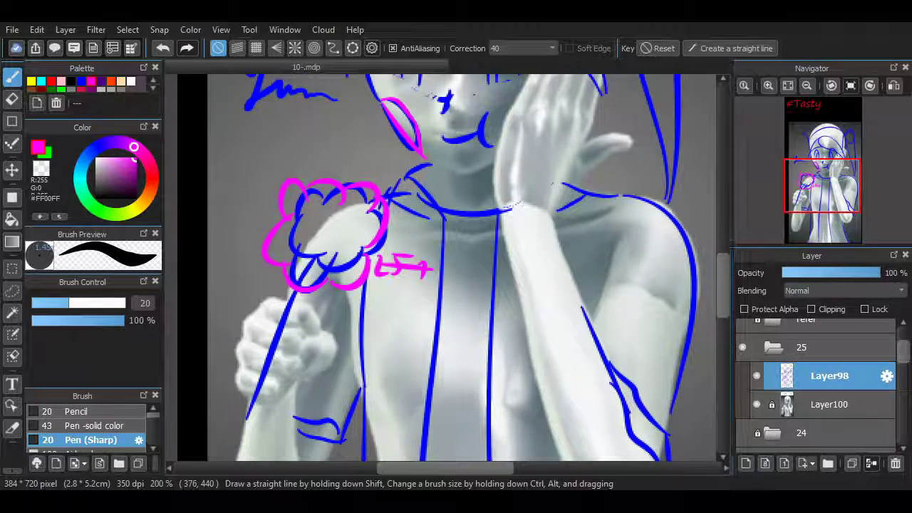
- Add small magenta marks beneath and beside the mouth
scroll(456, 267, up, 3)
click(769, 85)
click(768, 85)
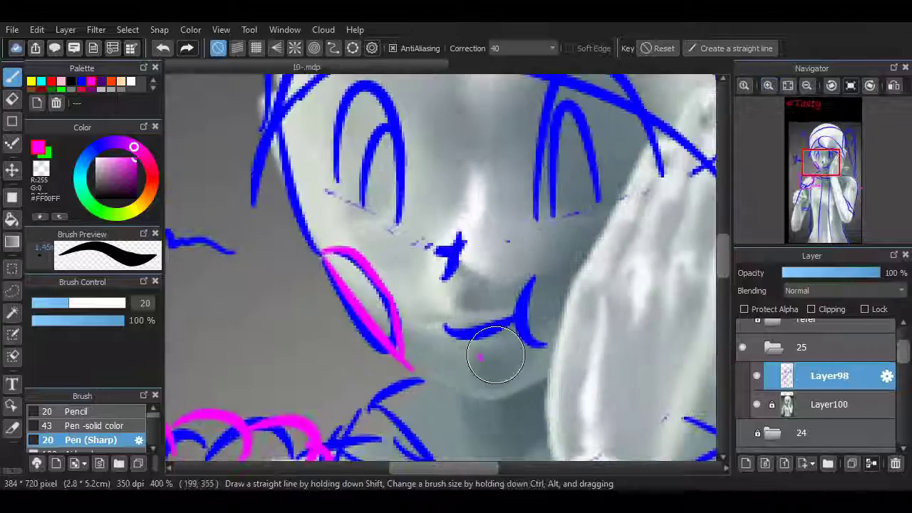
click(449, 347)
click(479, 356)
click(520, 353)
click(540, 322)
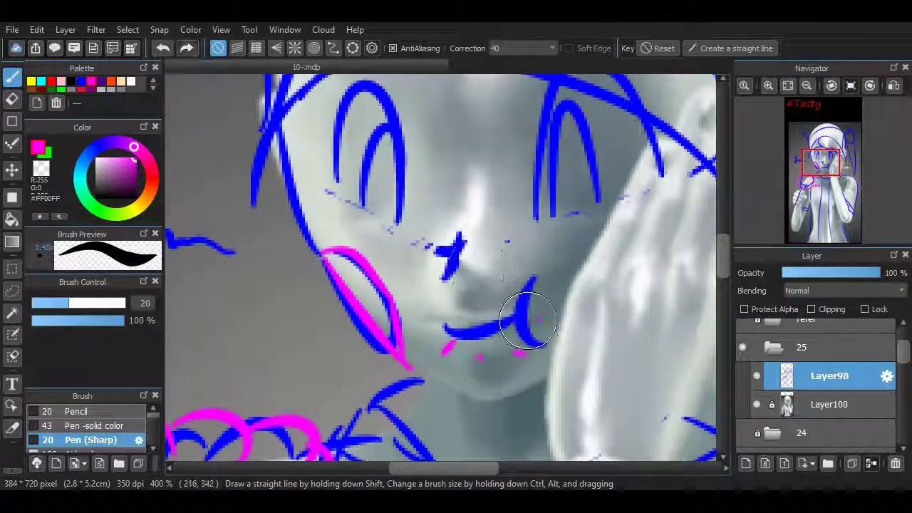
click(806, 85)
scroll(456, 268, up, 3)
scroll(456, 267, down, 3)
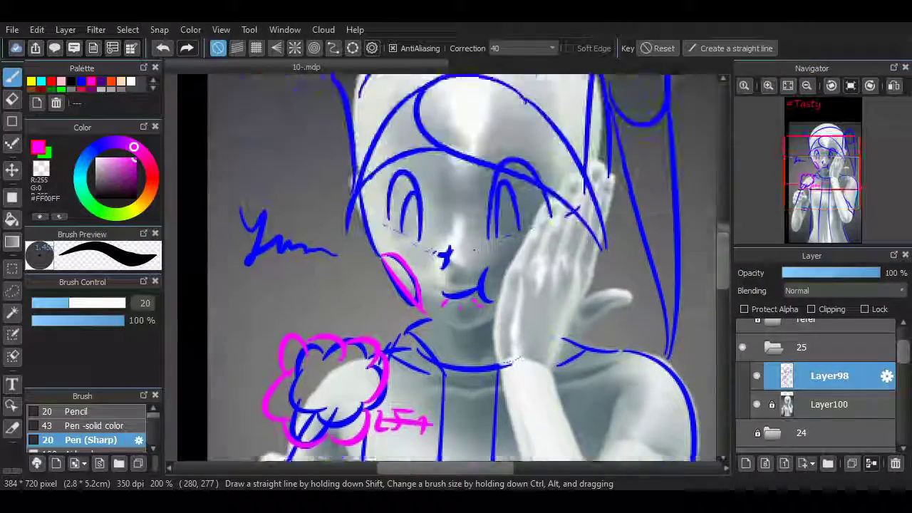
scroll(456, 267, up, 5)
scroll(662, 188, down, 5)
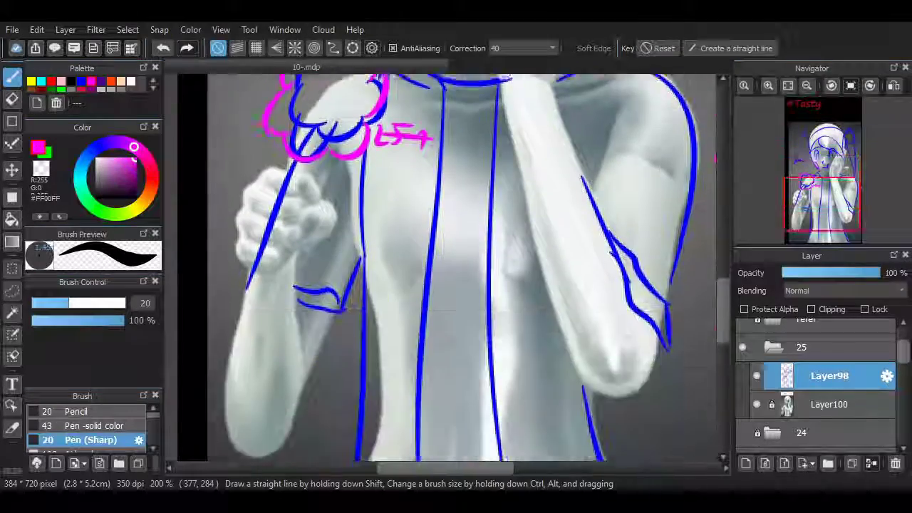
scroll(663, 188, up, 3)
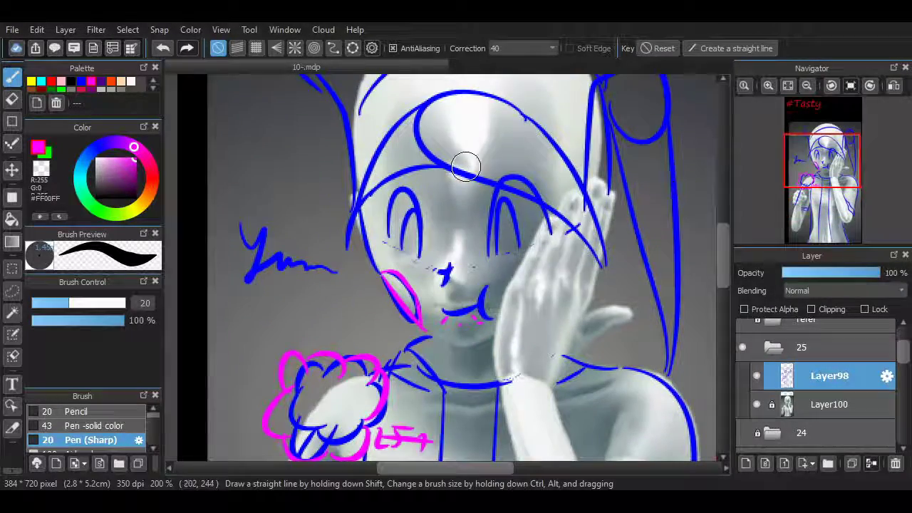
- Draw a magenta correction of the bun and ponytail, attached closer to the head than the blue version
scroll(709, 246, up, 3)
drag(590, 159, 636, 332)
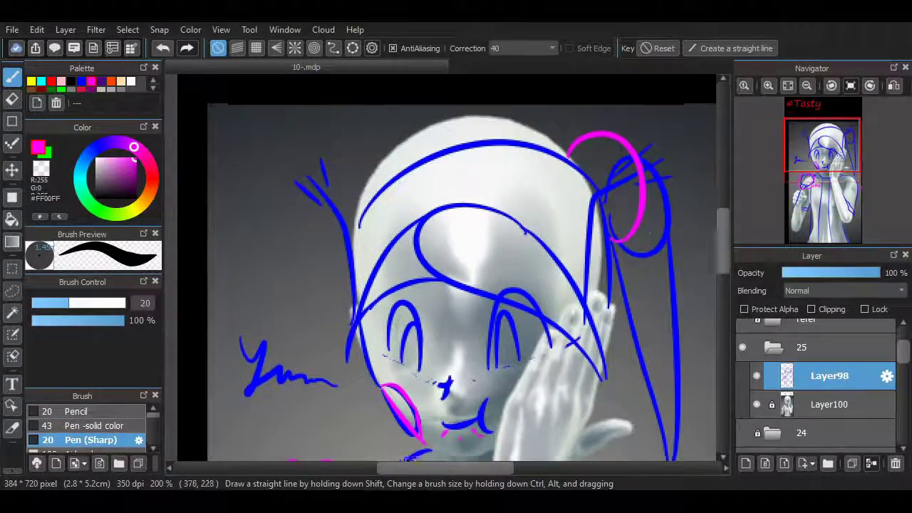
scroll(642, 297, down, 2)
scroll(628, 401, up, 3)
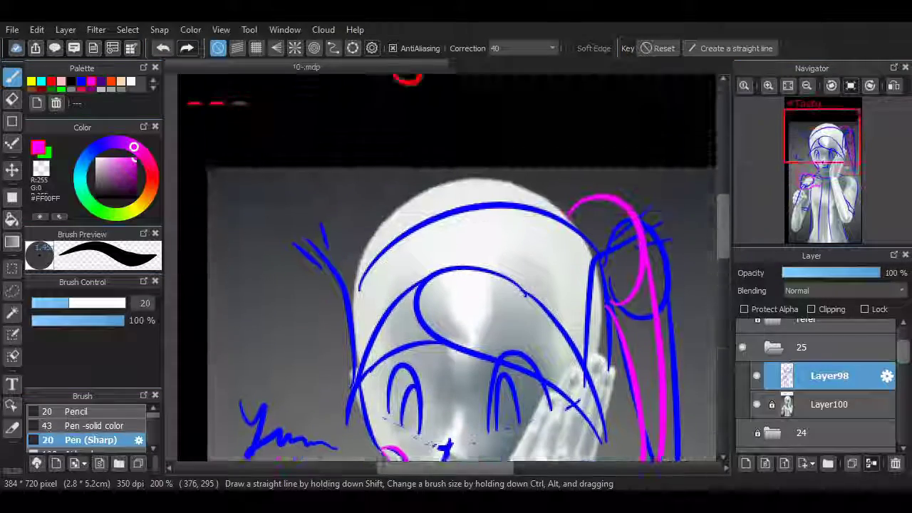
- Draw a wavy magenta parting line on the head above the bangs and a magenta chin curve below the mouth
scroll(625, 221, down, 2)
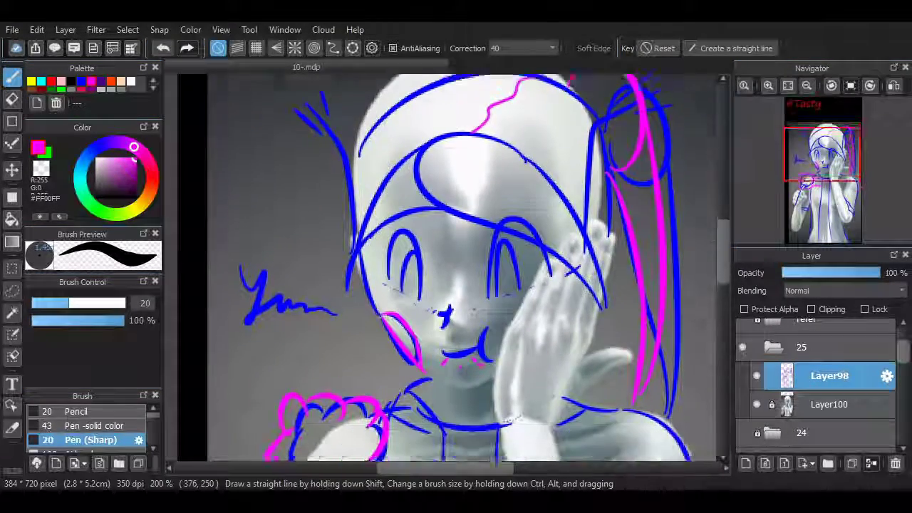
scroll(590, 223, down, 4)
scroll(591, 223, up, 4)
scroll(440, 271, down, 5)
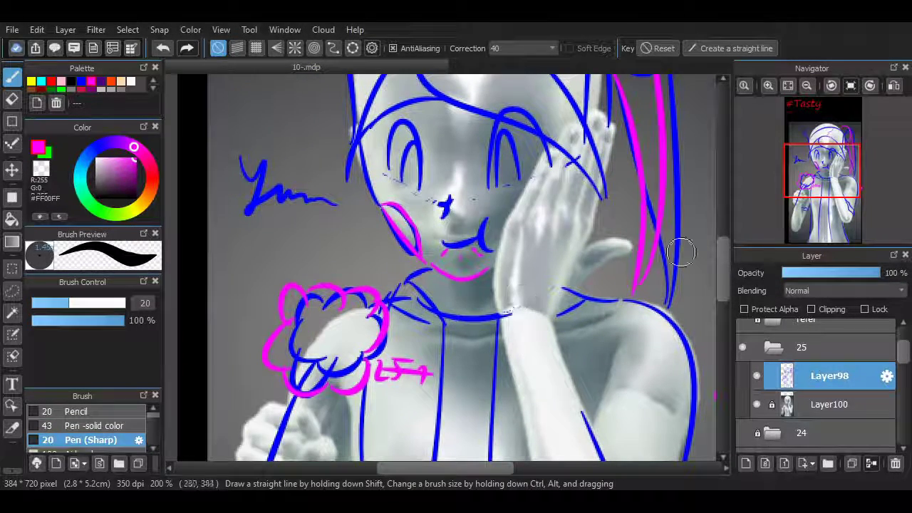
scroll(680, 251, up, 1)
- Erase the blue strokes inside the fluffy treat, then return to the pen brush
key(e)
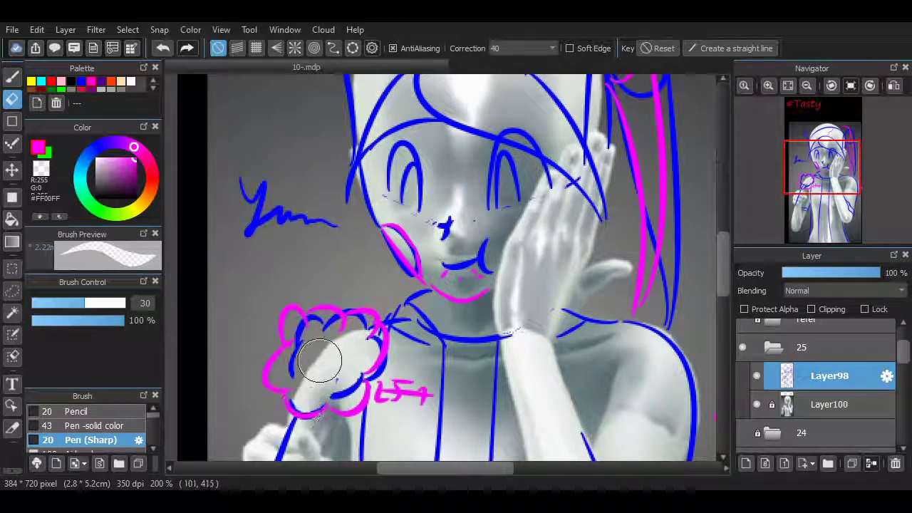
scroll(320, 360, up, 5)
key(b)
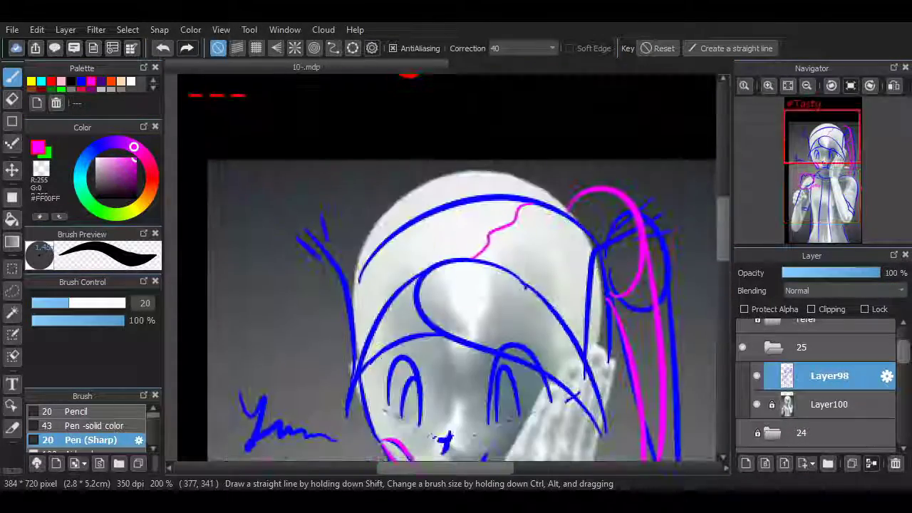
scroll(447, 267, down, 5)
scroll(447, 267, down, 3)
scroll(447, 267, up, 6)
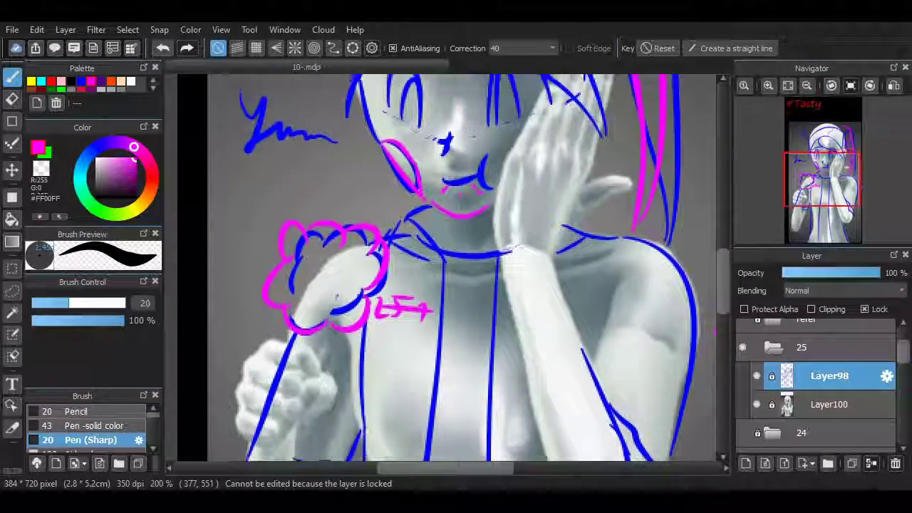
- Add a new drawing layer above the locked sketch and lower the opacity of the sketch and reference layers beneath it
scroll(447, 267, down, 1)
click(745, 463)
click(830, 432)
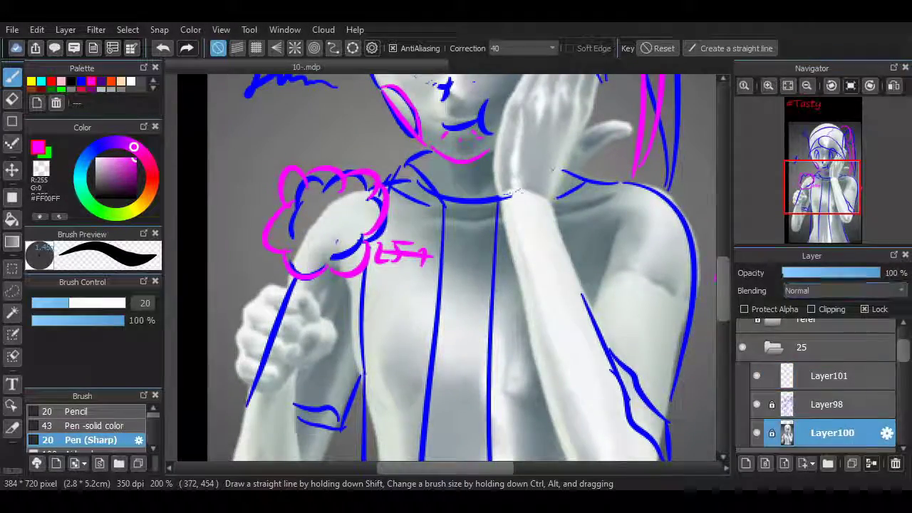
click(830, 404)
drag(879, 273, 836, 273)
click(829, 376)
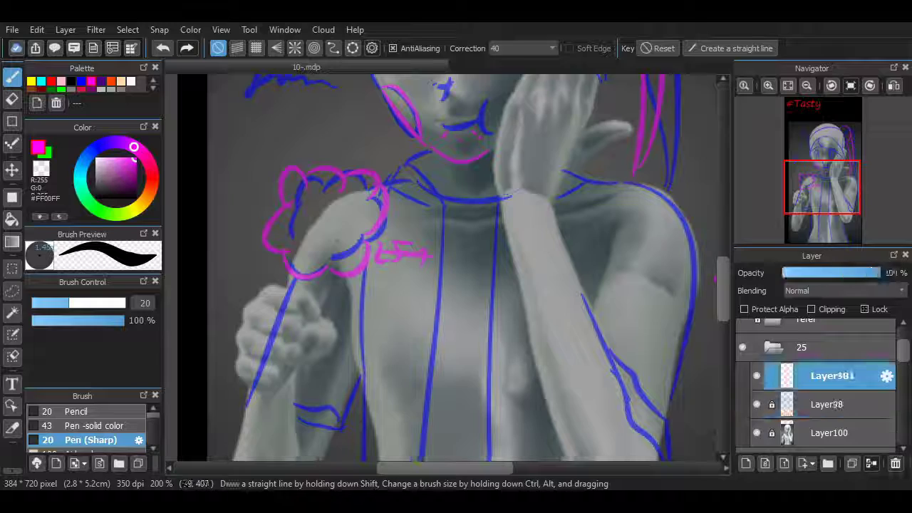
- Switch the colour to white and outline the large bang sweeping across the forehead to the raised hand
click(131, 81)
drag(363, 244, 536, 298)
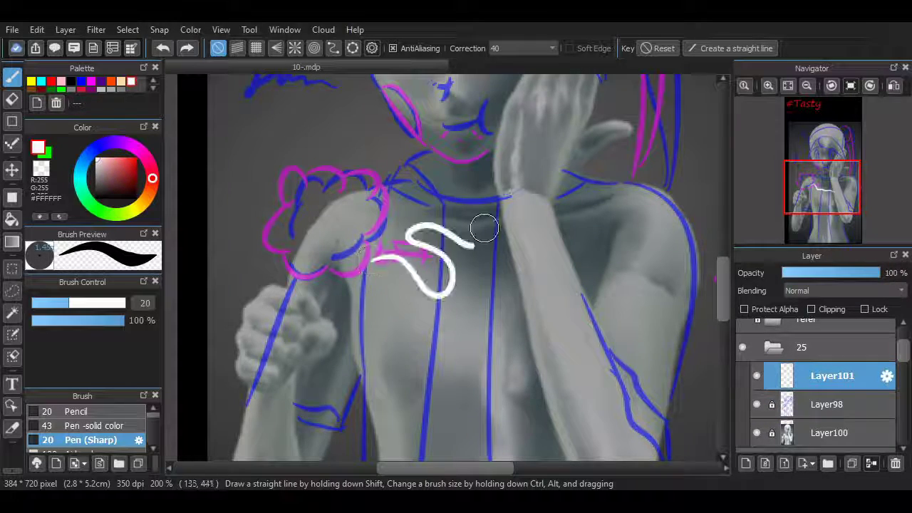
scroll(706, 278, up, 5)
scroll(705, 278, up, 2)
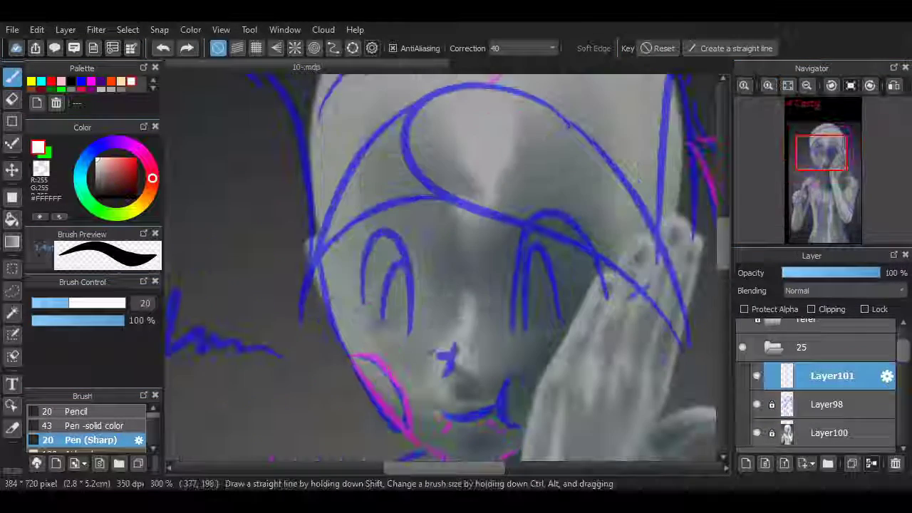
scroll(442, 267, up, 3)
scroll(442, 268, down, 4)
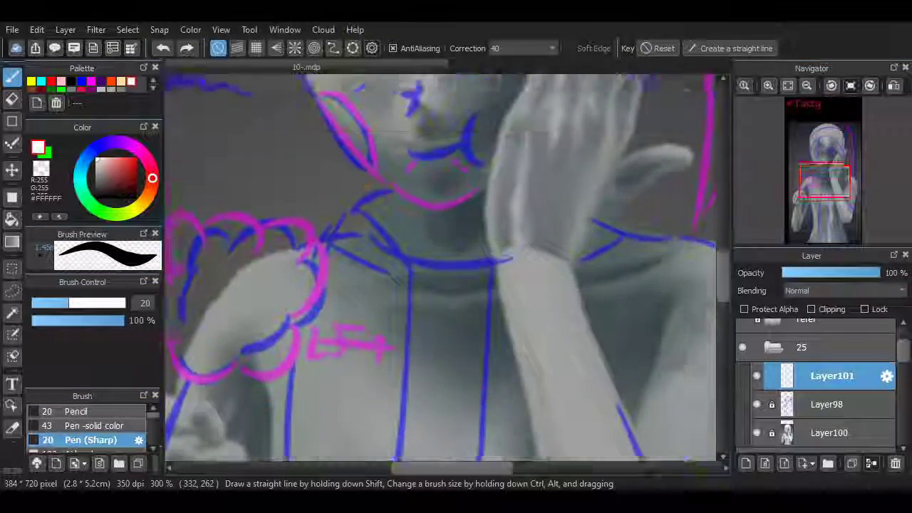
scroll(442, 268, up, 4)
mouse_move(542, 148)
mouse_down()
mouse_move(387, 138)
mouse_move(580, 224)
mouse_move(527, 157)
mouse_up()
scroll(464, 214, right, 2)
scroll(432, 280, down, 2)
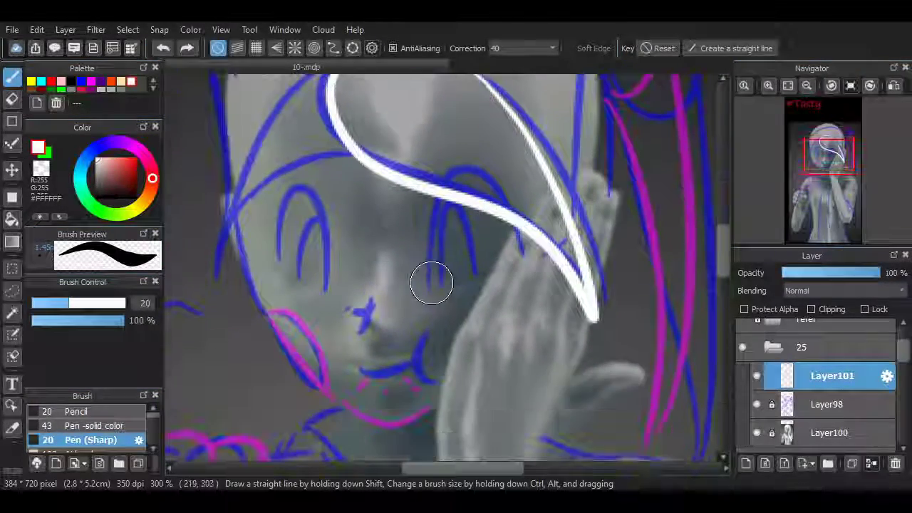
- Trace both closed eyes in white, each with an outer and inner arch, and add short lashes at their outer edges
mouse_move(430, 288)
mouse_down()
mouse_move(447, 178)
mouse_move(527, 262)
mouse_up()
mouse_move(441, 282)
mouse_down()
mouse_move(479, 260)
mouse_move(486, 238)
mouse_move(480, 264)
mouse_up()
mouse_move(435, 189)
mouse_down()
mouse_move(433, 285)
mouse_move(442, 188)
mouse_up()
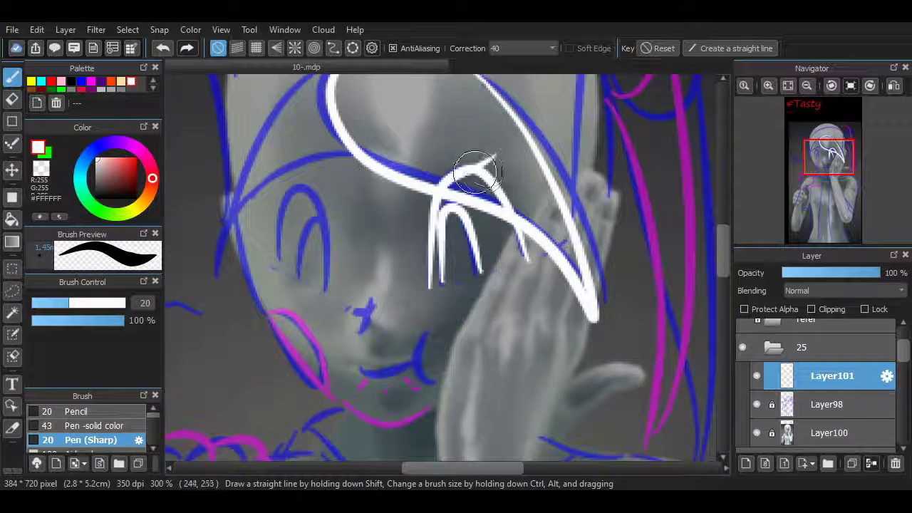
drag(324, 288, 326, 246)
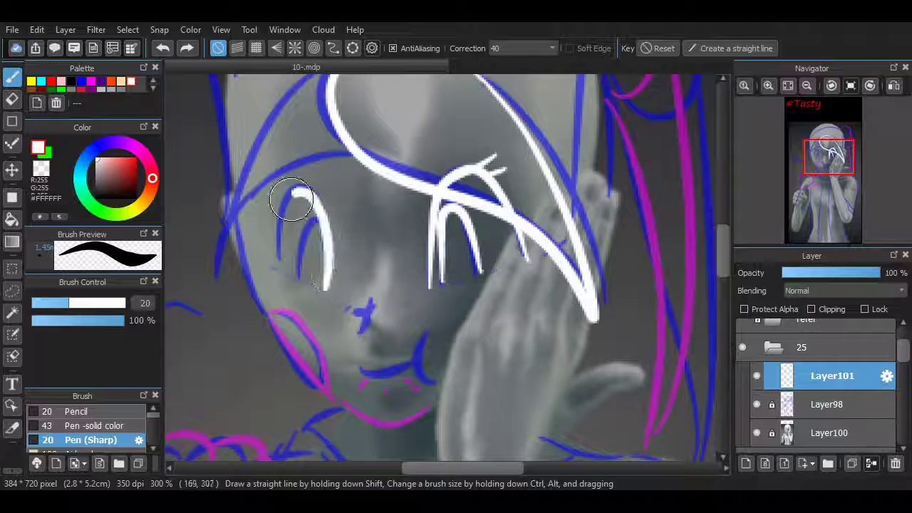
mouse_move(285, 271)
mouse_down()
mouse_move(317, 259)
mouse_move(291, 200)
mouse_move(306, 265)
mouse_move(321, 221)
mouse_move(299, 278)
mouse_move(302, 212)
mouse_up()
key(ctrl+z)
drag(268, 178, 283, 193)
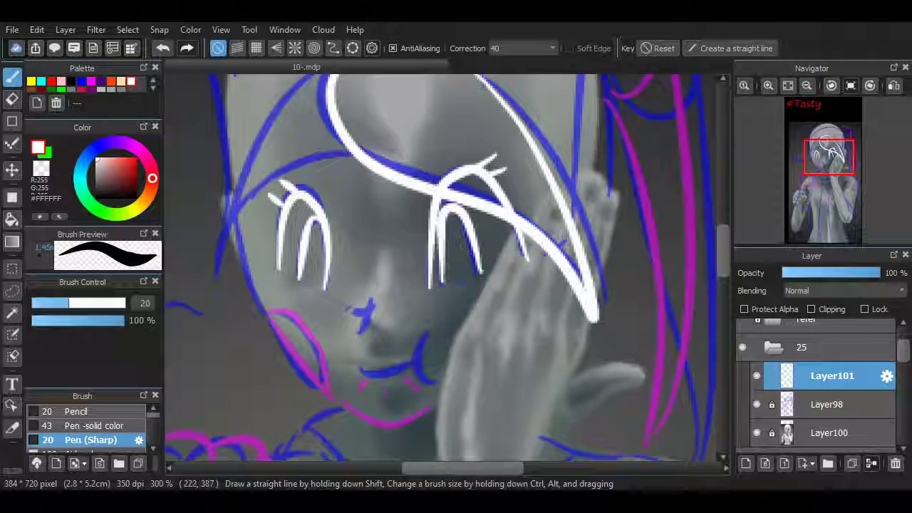
- Draw the smiling mouth with its curved cheek corner and a short slanted nose line in white
scroll(442, 271, left, 2)
scroll(442, 271, down, 3)
scroll(570, 285, up, 2)
mouse_move(417, 322)
mouse_down()
mouse_move(449, 326)
mouse_move(480, 308)
mouse_up()
drag(408, 316, 464, 326)
click(11, 99)
key(b)
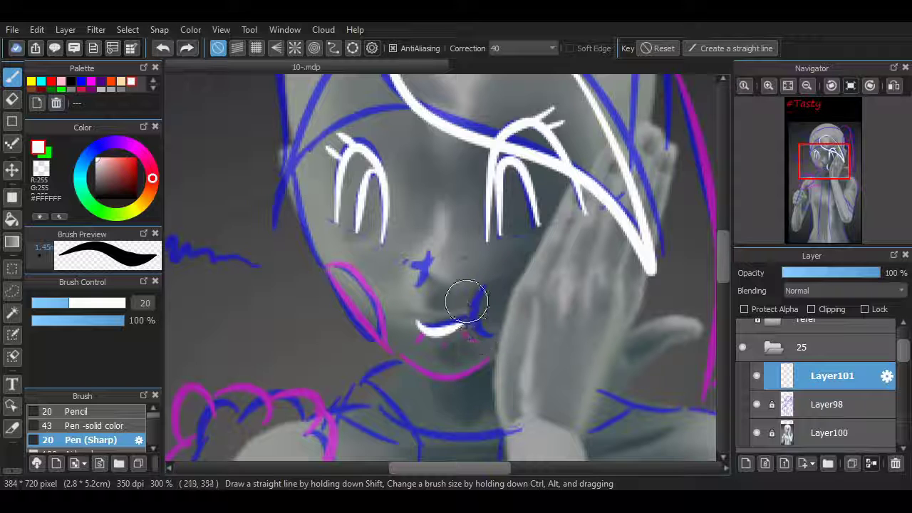
mouse_move(481, 325)
mouse_down()
mouse_move(464, 320)
mouse_move(494, 331)
mouse_up()
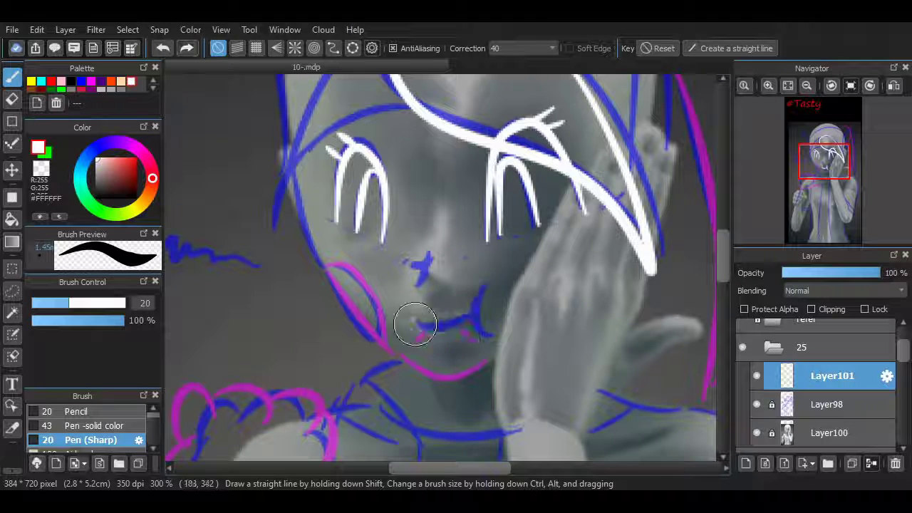
scroll(441, 293, down, 2)
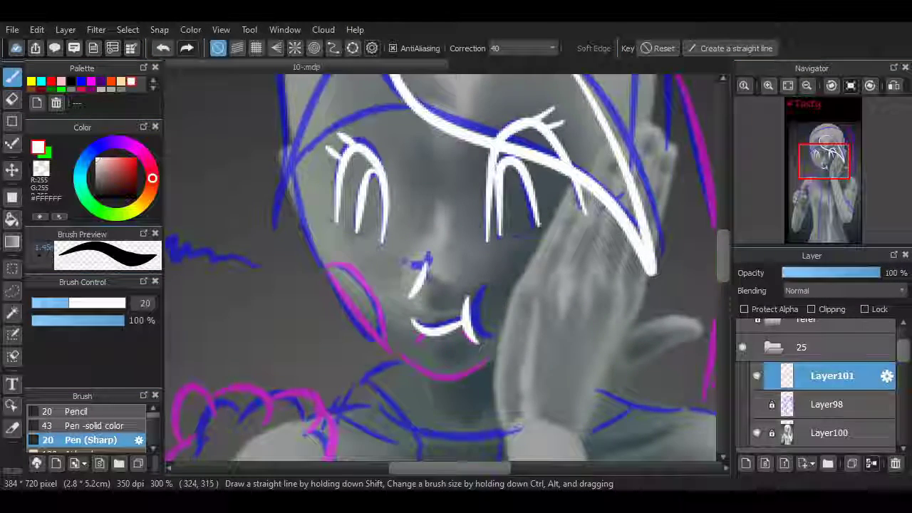
- Outline the smaller side bang in white, curving from the large bang to a point beside the face
scroll(442, 267, up, 8)
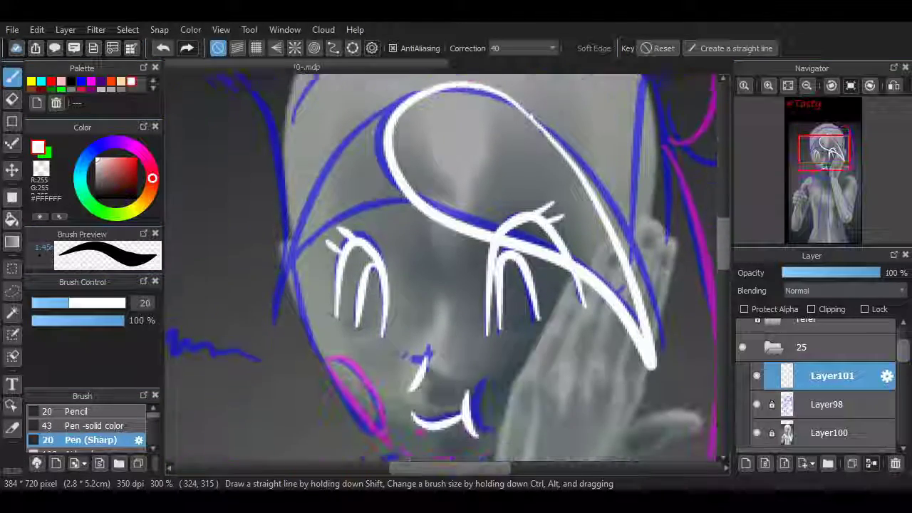
drag(388, 163, 296, 367)
key(ctrl+z)
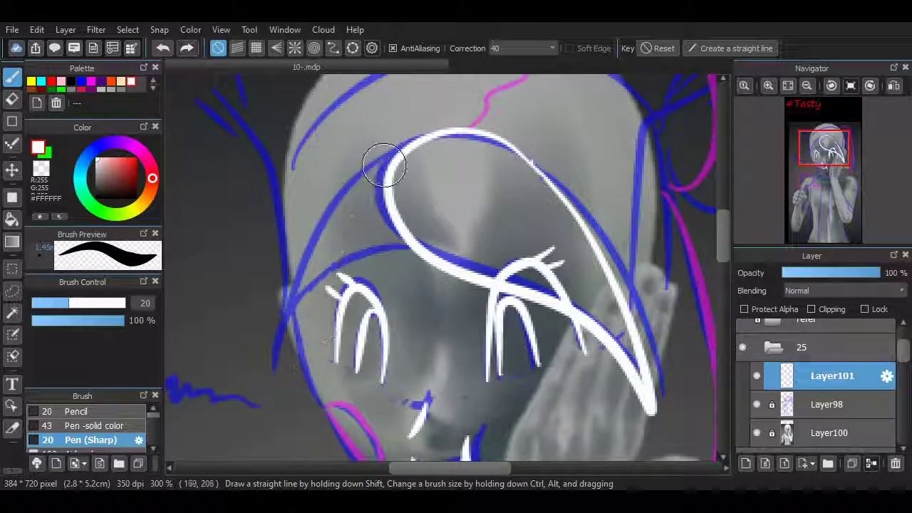
mouse_move(387, 163)
mouse_down()
mouse_move(407, 255)
mouse_move(285, 335)
mouse_move(408, 319)
mouse_up()
key(ctrl+z)
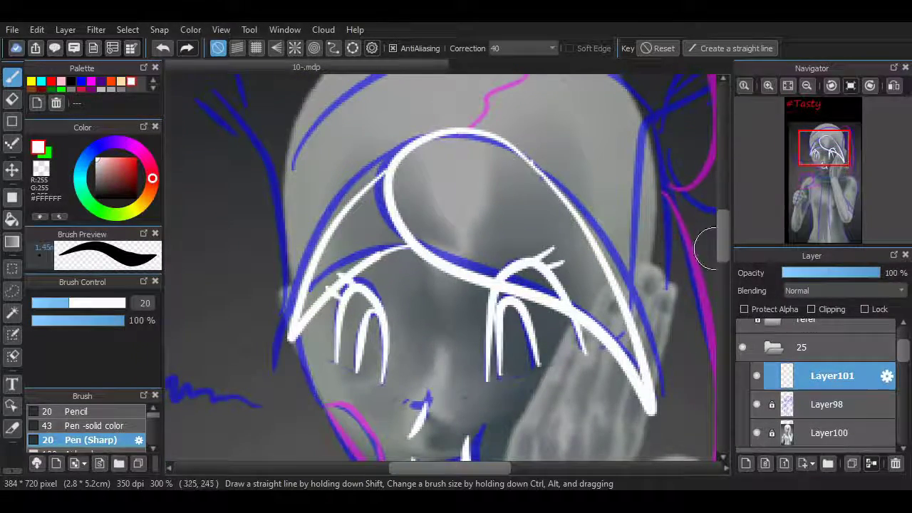
- Draw the face contour in white from the side bang's tip along the cheek and jaw to the chin
scroll(409, 318, down, 7)
mouse_move(289, 182)
mouse_down()
mouse_move(342, 313)
mouse_move(324, 257)
mouse_up()
key(ctrl+z)
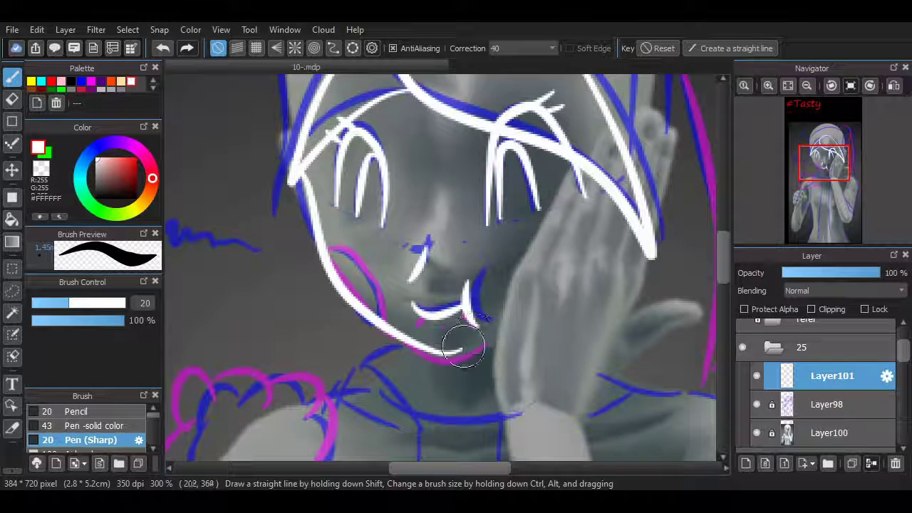
key(ctrl+z)
drag(316, 204, 378, 332)
key(ctrl+z)
drag(309, 198, 381, 334)
key(ctrl+z)
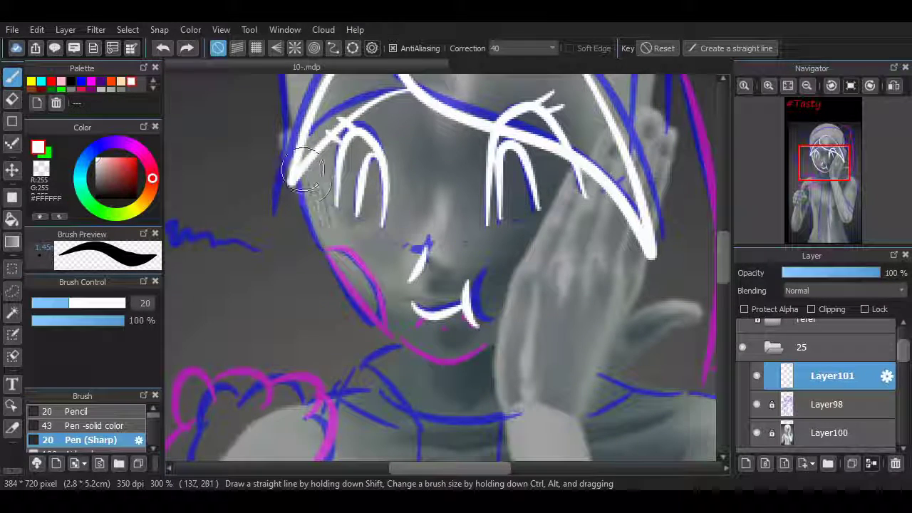
key(ctrl+z)
drag(303, 171, 381, 322)
key(ctrl+z)
drag(285, 153, 322, 229)
key(ctrl+z)
drag(289, 178, 461, 341)
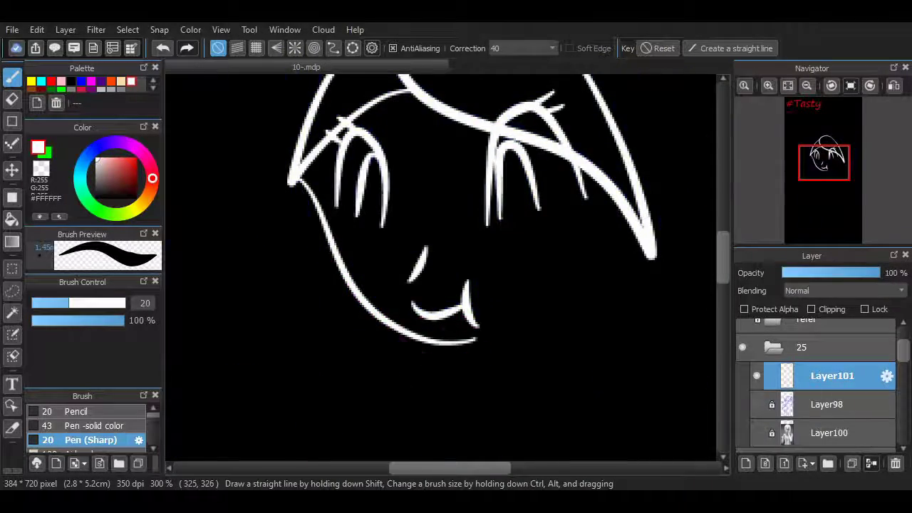
- Trace the raised hand's lower finger edges and the gaps between the fingers in white below the large bang
drag(545, 271, 449, 278)
scroll(435, 114, up, 2)
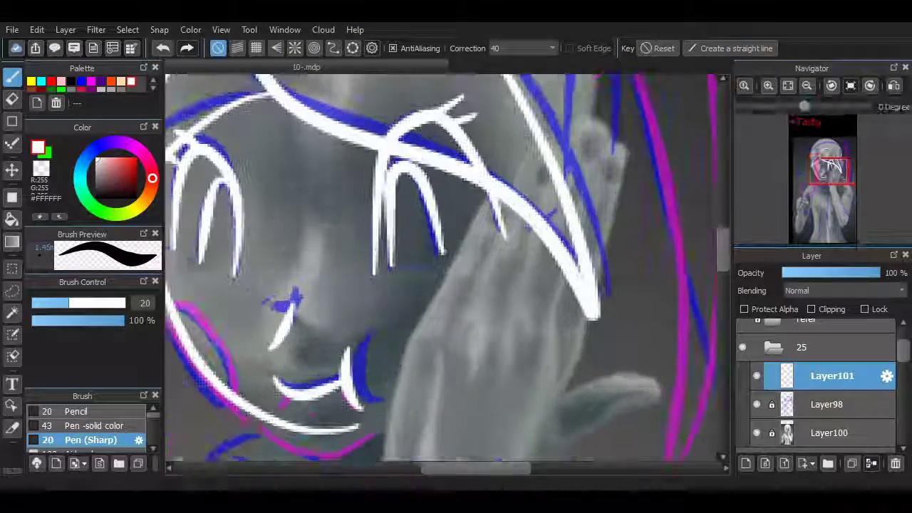
mouse_move(479, 214)
mouse_down()
mouse_move(453, 251)
mouse_move(434, 326)
mouse_up()
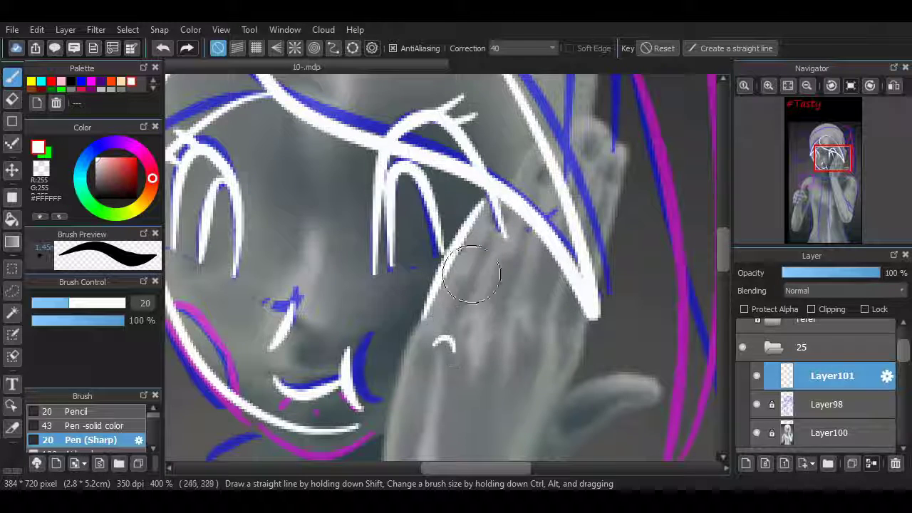
drag(498, 214, 460, 324)
key(ctrl+z)
key(ctrl+z)
mouse_move(497, 214)
mouse_down()
mouse_move(446, 328)
mouse_move(418, 316)
mouse_up()
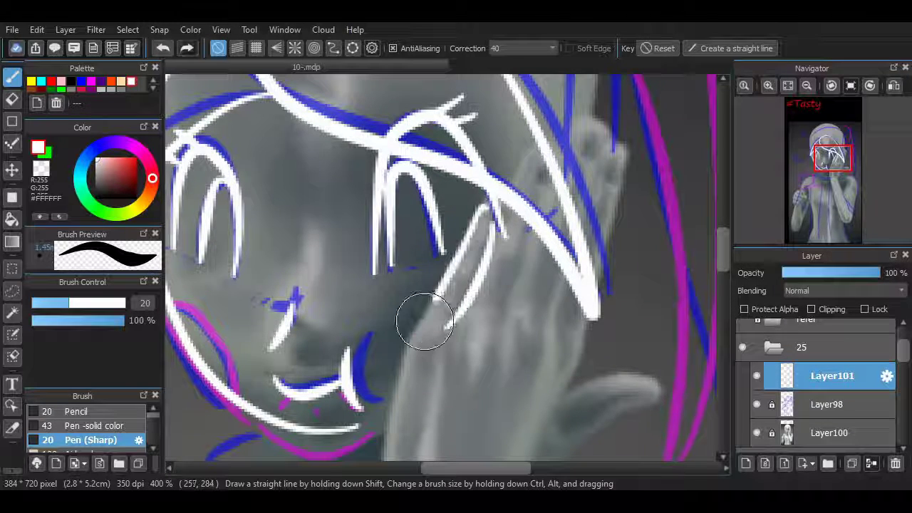
drag(531, 226, 497, 324)
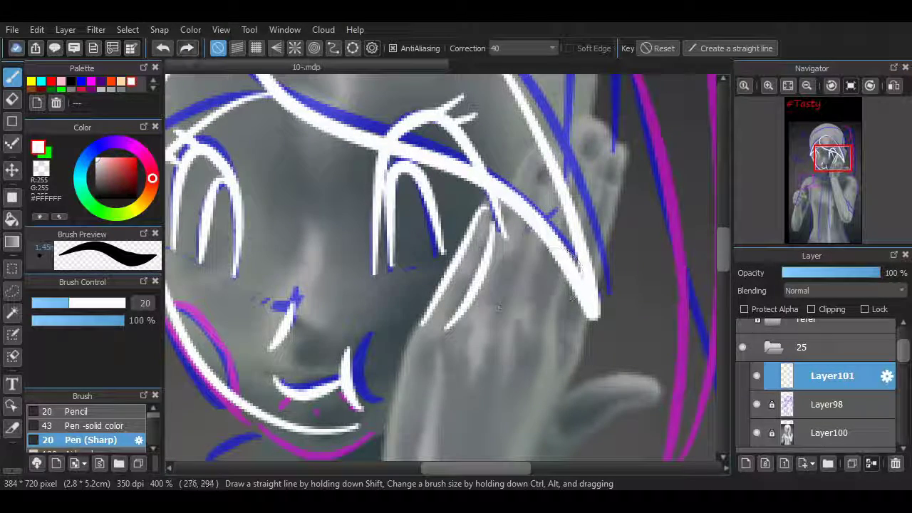
mouse_move(564, 265)
mouse_down()
mouse_move(544, 318)
mouse_move(567, 362)
mouse_up()
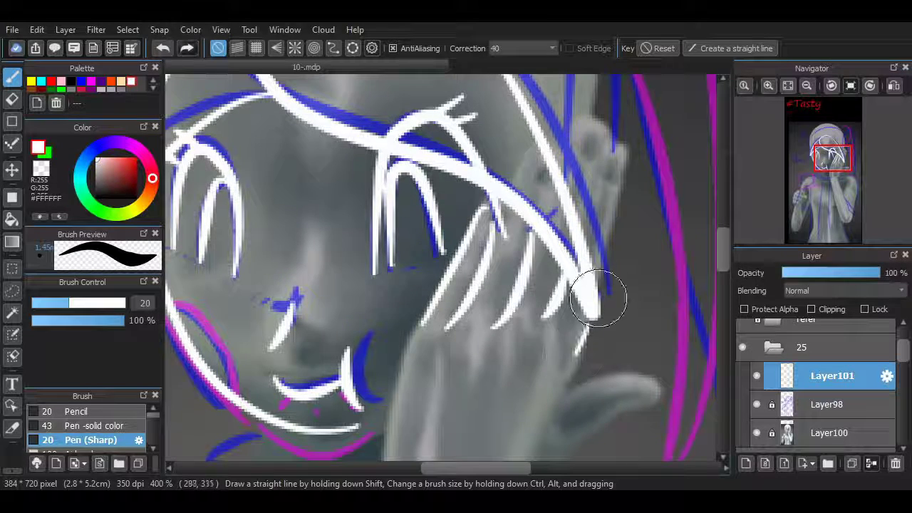
- Outline the two fingertips extending past the bang's pointed end in white
mouse_move(627, 166)
mouse_down()
mouse_move(600, 314)
mouse_move(602, 285)
mouse_up()
key(ctrl+z)
mouse_move(570, 165)
mouse_down()
mouse_move(603, 151)
mouse_move(596, 285)
mouse_up()
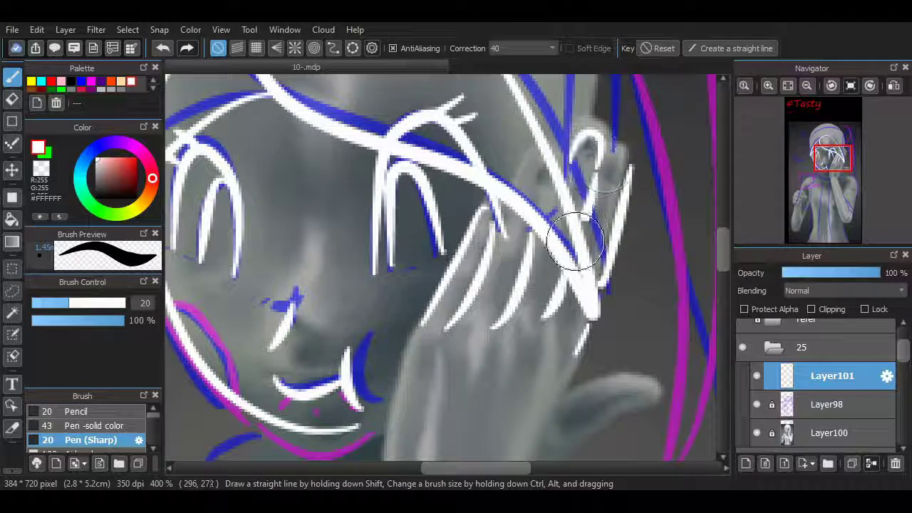
drag(621, 153, 605, 282)
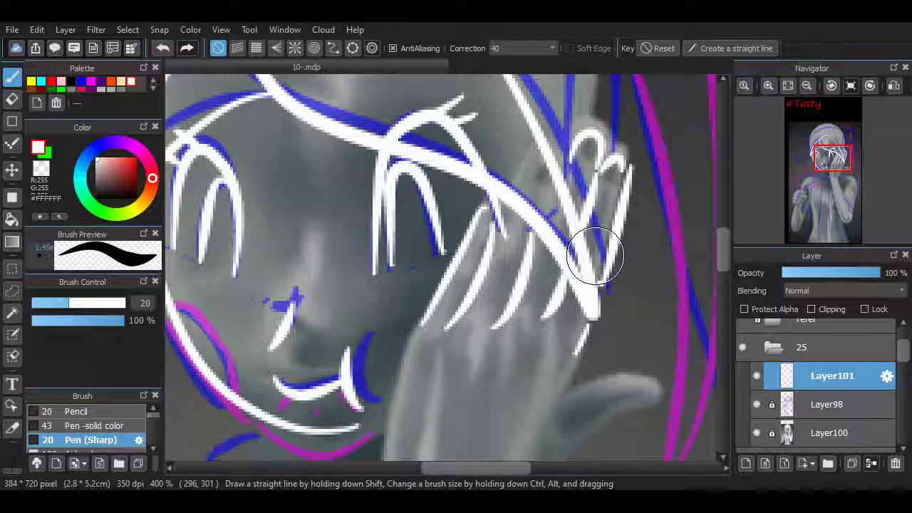
- Draw short white knuckle arcs across the back of the raised hand at the base of the fingers
scroll(596, 257, down, 5)
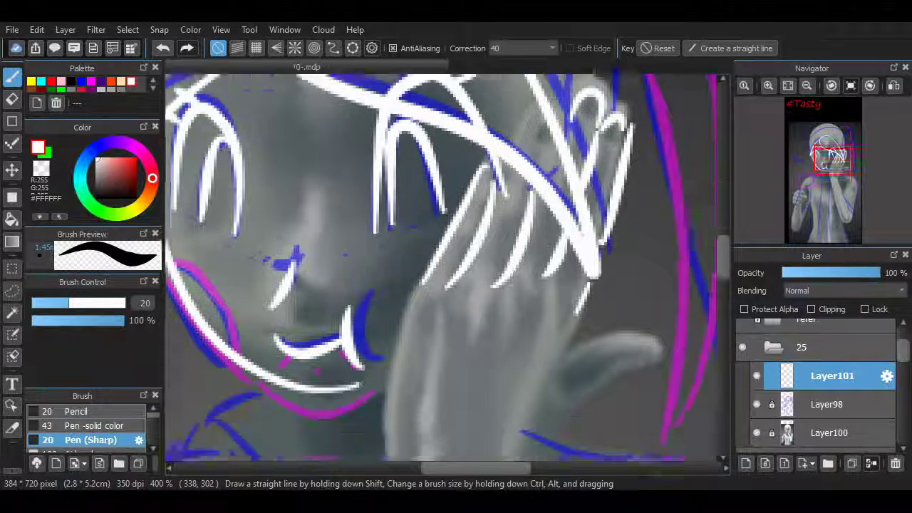
drag(507, 150, 426, 136)
key(ctrl+z)
key(ctrl+z)
drag(492, 134, 463, 135)
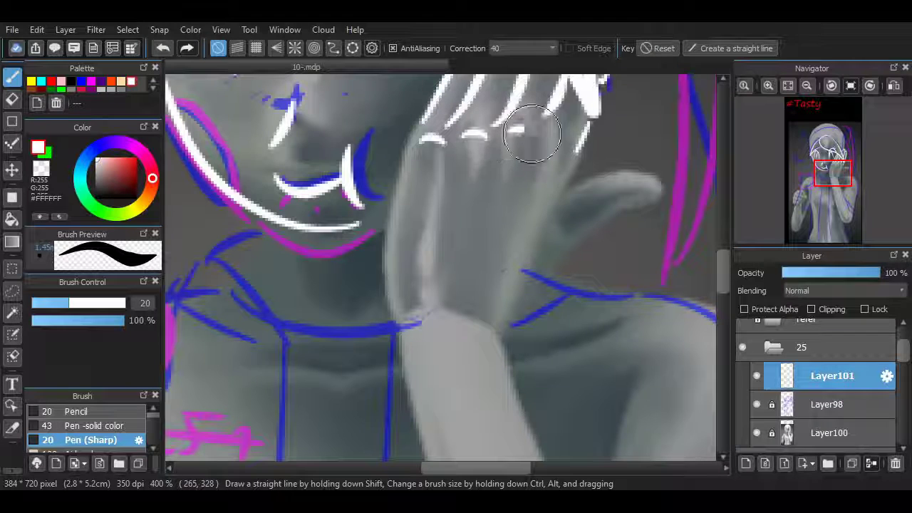
drag(534, 134, 506, 135)
- Outline both sides of the raised hand in white, with a curved wrist line and the extended thumb
mouse_move(570, 151)
mouse_down()
mouse_move(550, 143)
mouse_move(515, 299)
mouse_up()
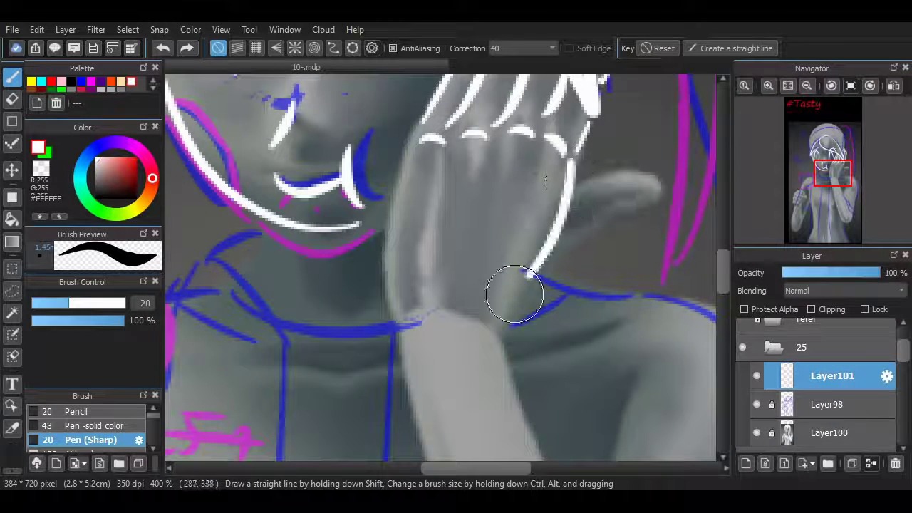
mouse_move(428, 139)
mouse_down()
mouse_move(383, 264)
mouse_move(391, 295)
mouse_move(484, 322)
mouse_move(416, 293)
mouse_up()
key(ctrl+z)
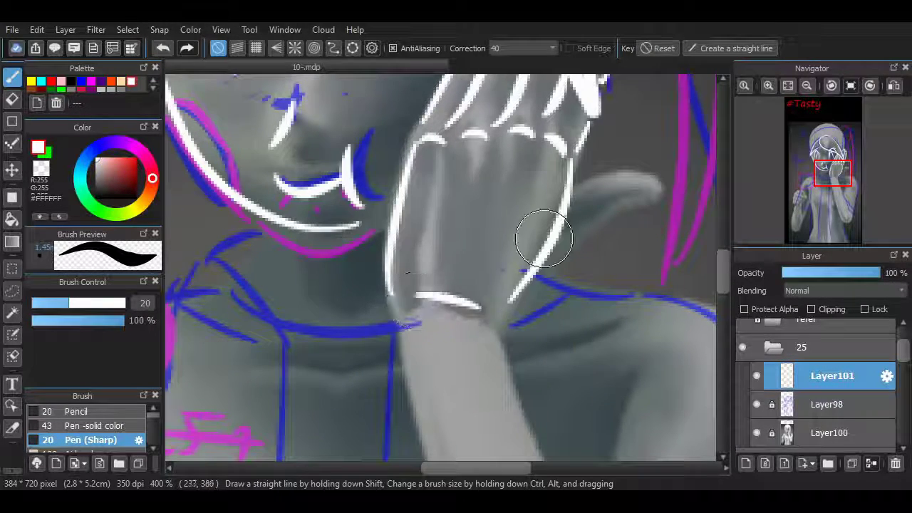
mouse_move(568, 191)
mouse_down()
mouse_move(619, 177)
mouse_move(659, 189)
mouse_move(611, 211)
mouse_up()
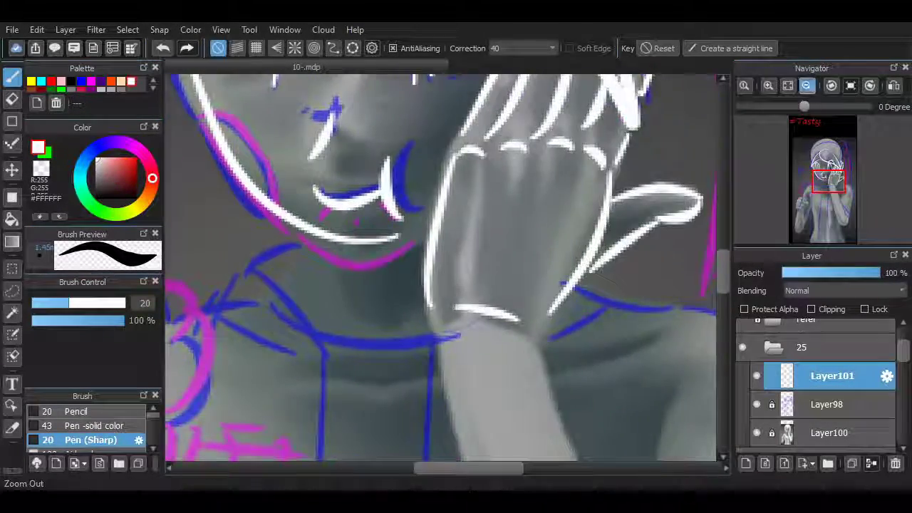
- Outline the top of the head in white, from the temple over the crown and down to the raised fingertips
click(806, 85)
click(807, 86)
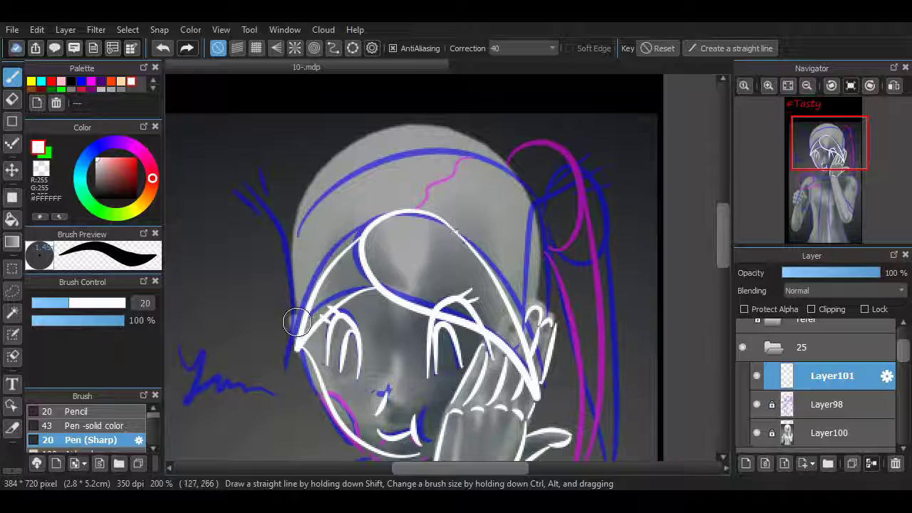
mouse_move(296, 323)
mouse_down()
mouse_move(297, 248)
mouse_move(488, 188)
mouse_up()
key(ctrl+z)
drag(296, 333, 441, 172)
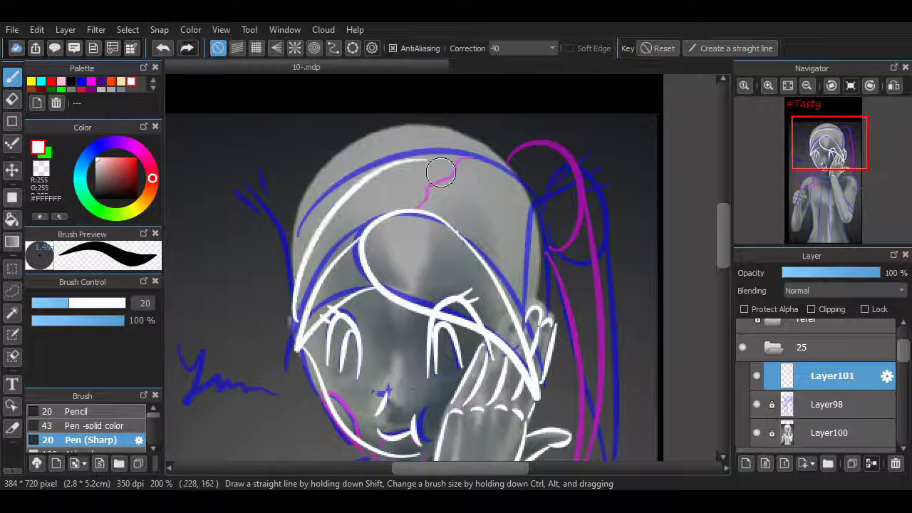
key(ctrl+z)
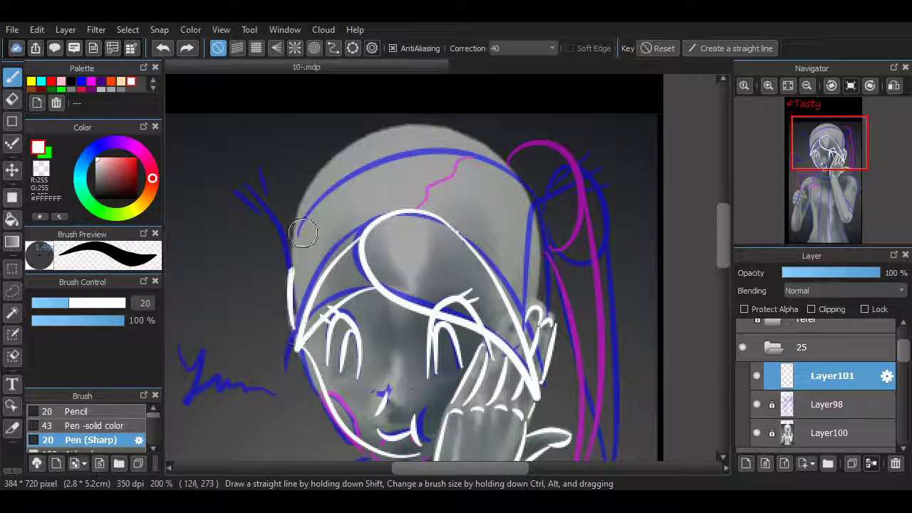
mouse_move(296, 324)
mouse_down()
mouse_move(383, 237)
mouse_move(516, 197)
mouse_move(536, 303)
mouse_up()
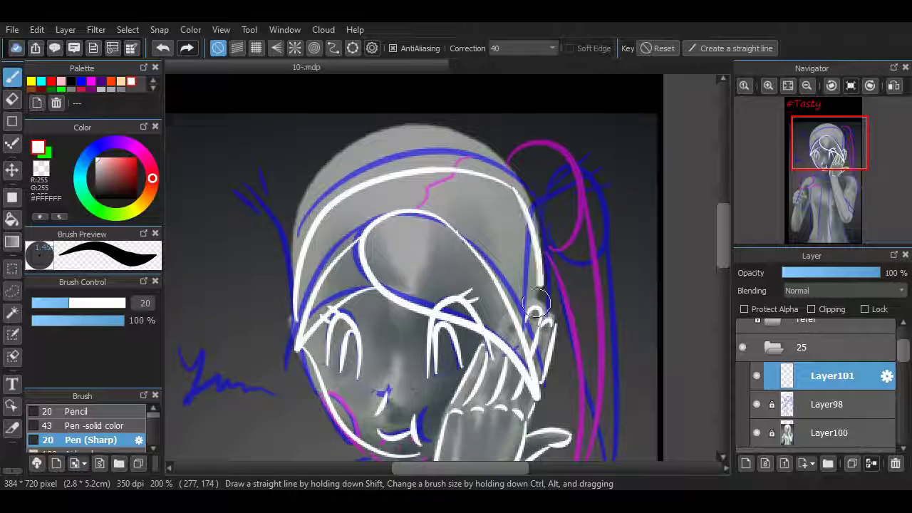
- Draw angled white lines rising beside both temples and flaring outward into points on each side of the head
mouse_move(556, 214)
mouse_down()
mouse_move(655, 215)
mouse_move(589, 333)
mouse_up()
key(ctrl+z)
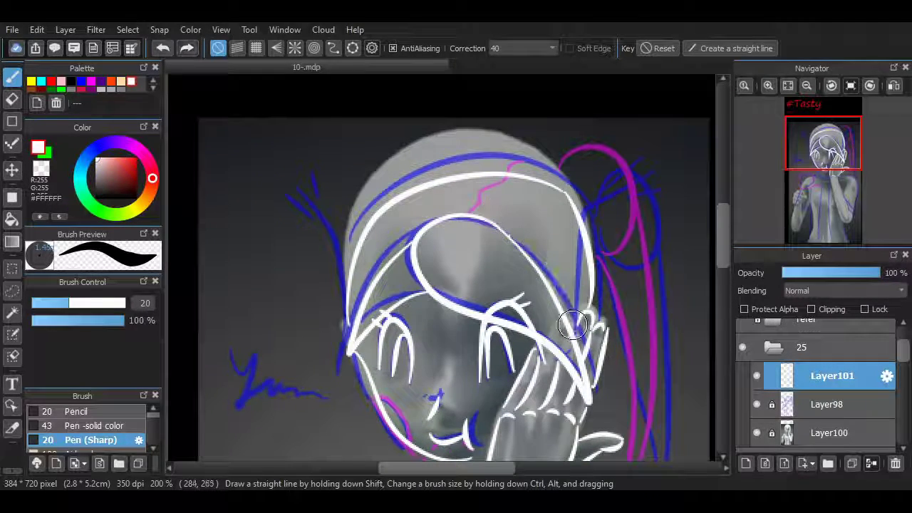
drag(586, 213, 590, 310)
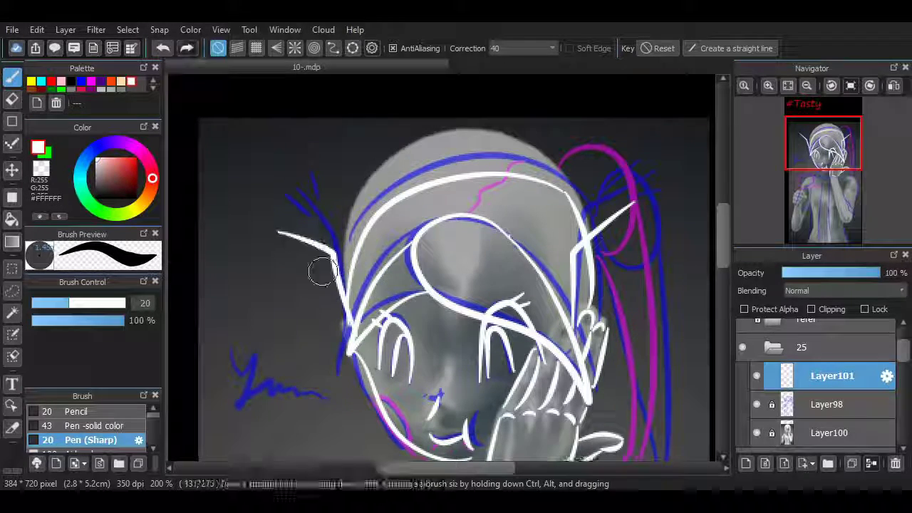
- Outline both sides of the raised forearm from wrist to elbow in white, with the drooping sleeve opening at the elbow
drag(722, 230, 722, 250)
scroll(482, 159, down, 5)
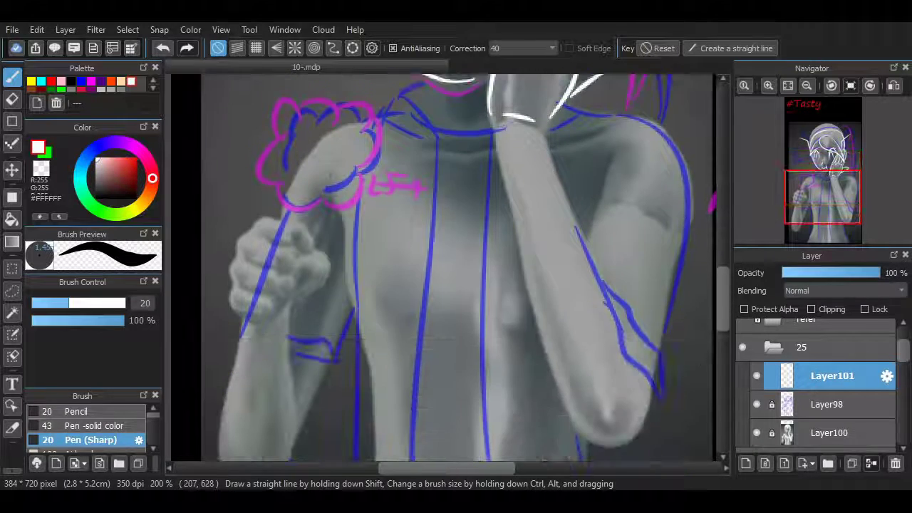
scroll(483, 158, right, 2)
drag(484, 135, 551, 334)
drag(434, 135, 486, 308)
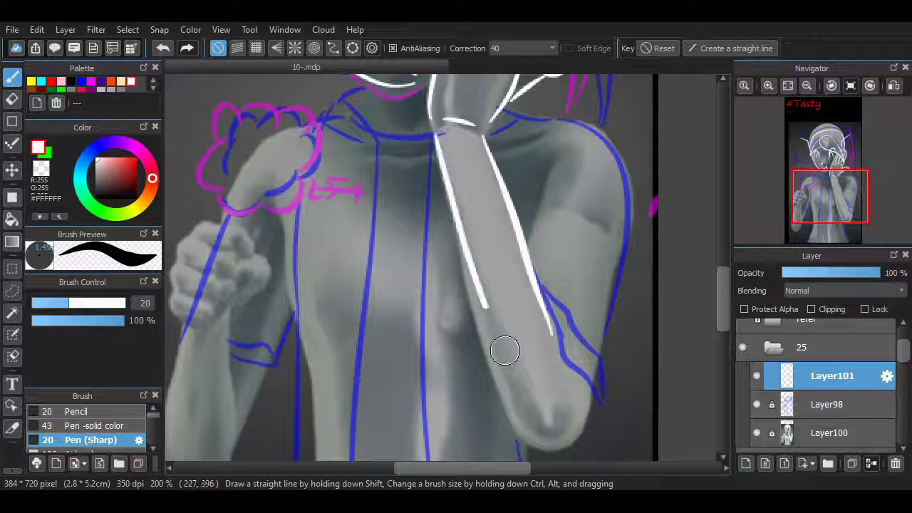
key(ctrl+z)
mouse_move(435, 136)
mouse_down()
mouse_move(526, 380)
mouse_move(540, 366)
mouse_move(464, 252)
mouse_move(542, 427)
mouse_up()
key(ctrl+z)
key(ctrl+z)
drag(609, 401, 571, 306)
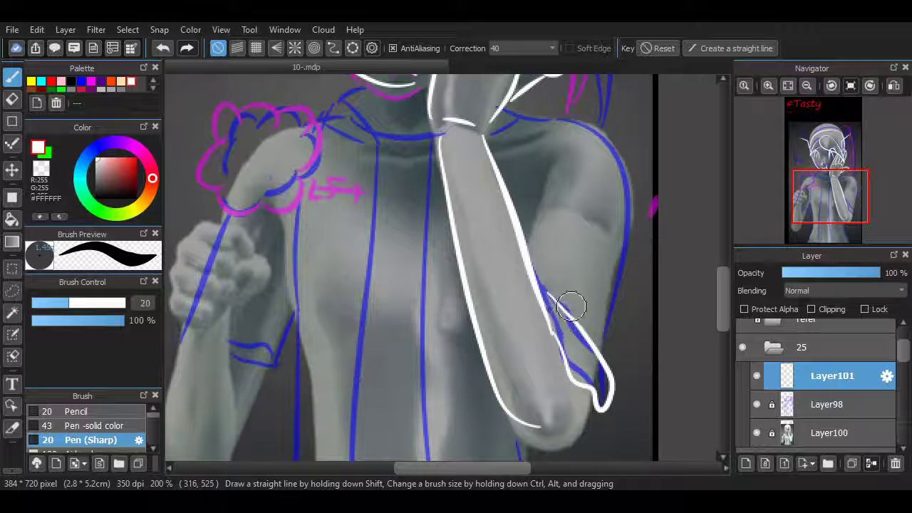
- Draw the torso's side line in white between the shoulder and the raised forearm, and continue it below the elbow
mouse_move(506, 112)
mouse_down()
mouse_move(606, 285)
mouse_move(533, 136)
mouse_move(531, 253)
mouse_up()
key(ctrl+z)
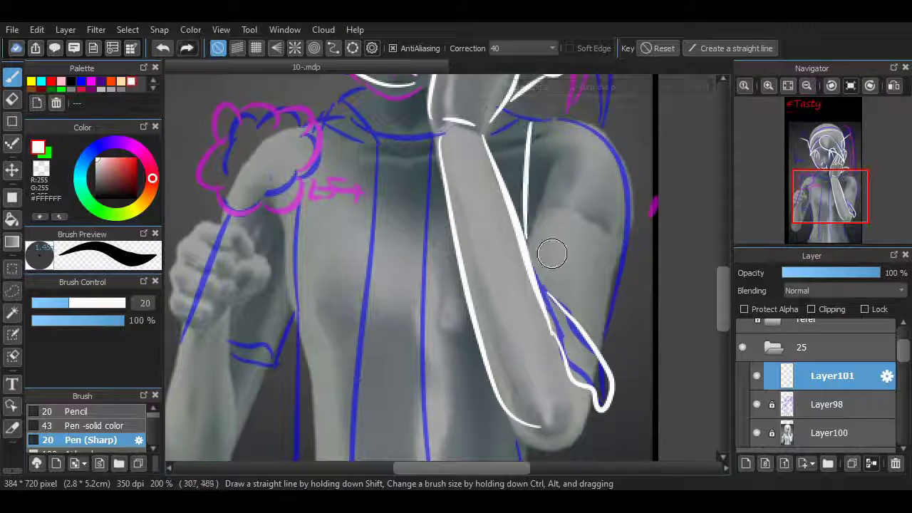
scroll(702, 318, down, 2)
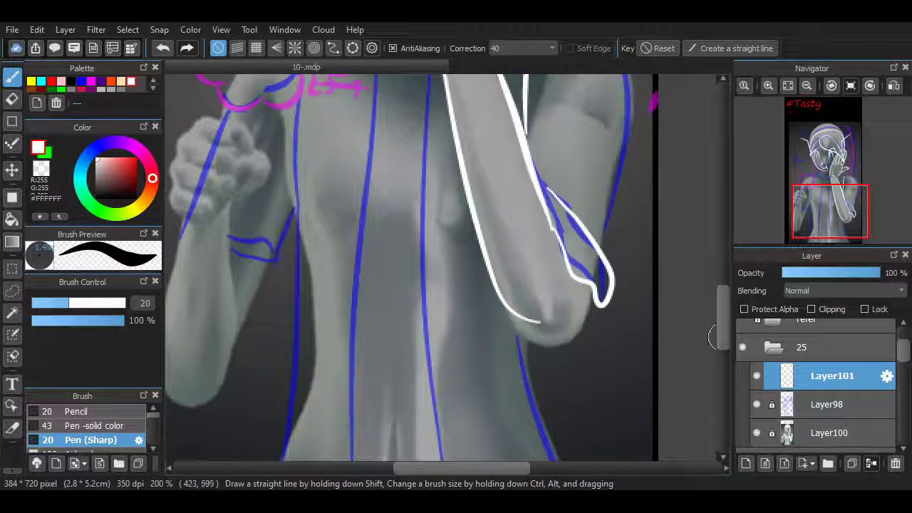
scroll(712, 337, down, 1)
shift+click(570, 433)
scroll(709, 317, up, 3)
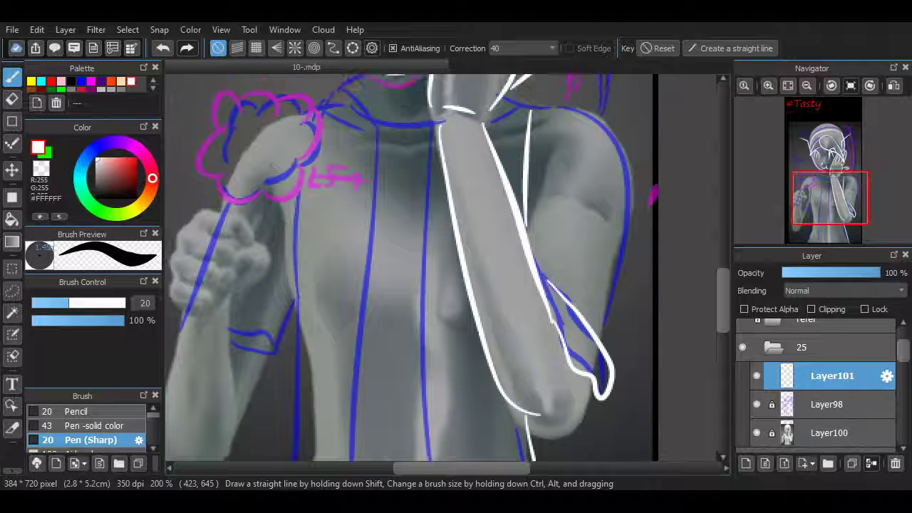
- Trace the shoulder and outer upper arm of the raised arm in white, from the neck toward the sleeve opening
mouse_move(510, 95)
mouse_down()
mouse_move(634, 164)
mouse_move(610, 316)
mouse_up()
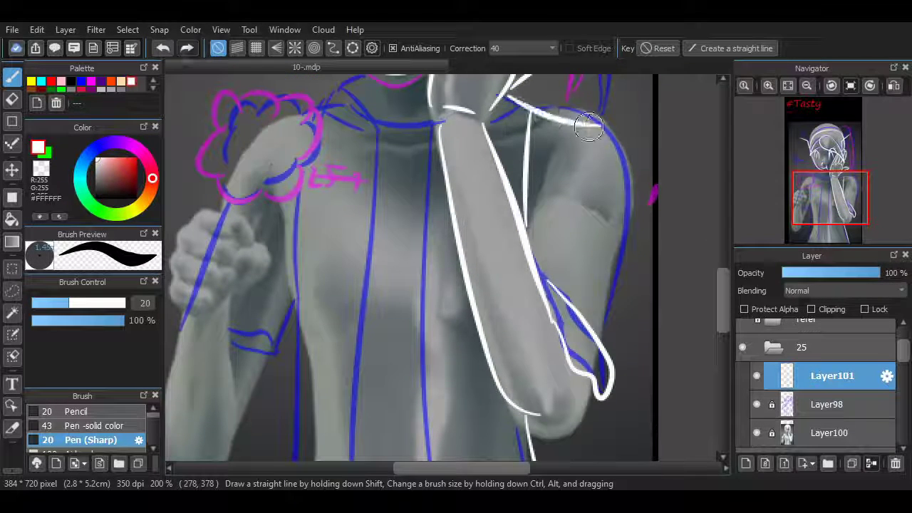
key(ctrl+z)
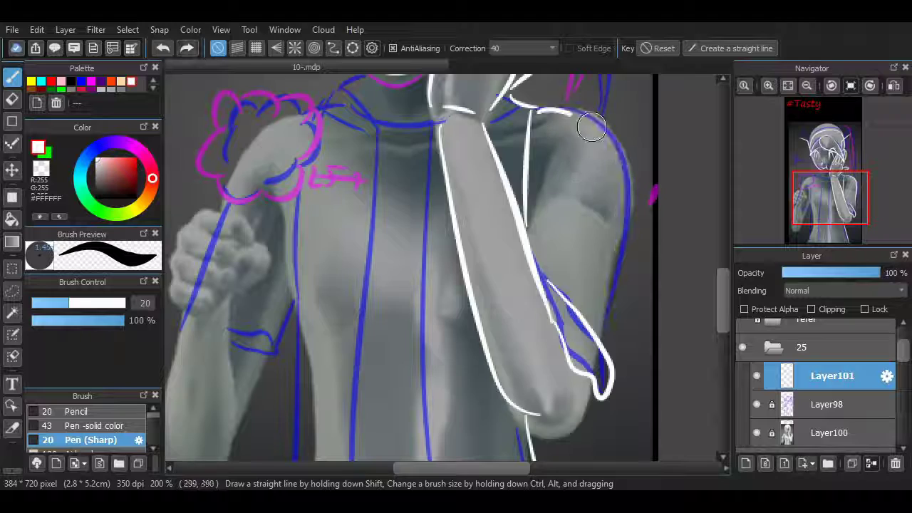
key(ctrl+z)
drag(541, 107, 611, 330)
key(ctrl+z)
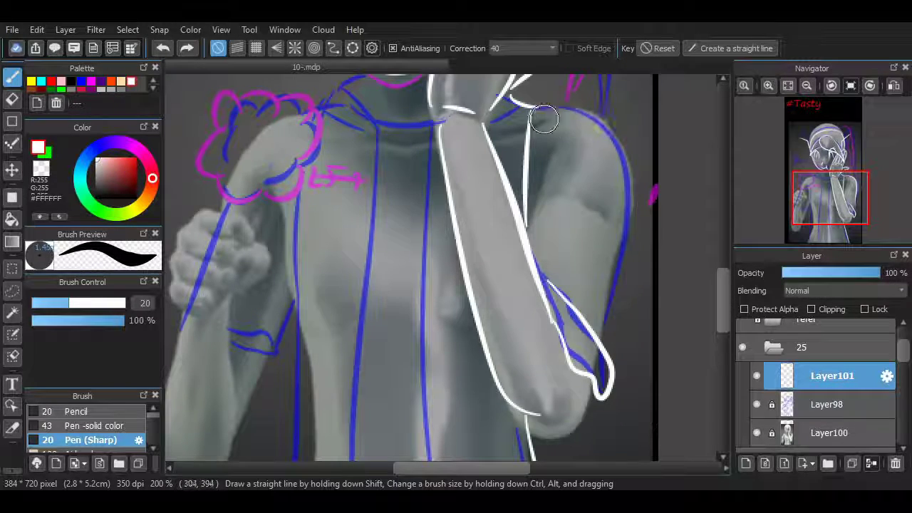
scroll(419, 454, up, 6)
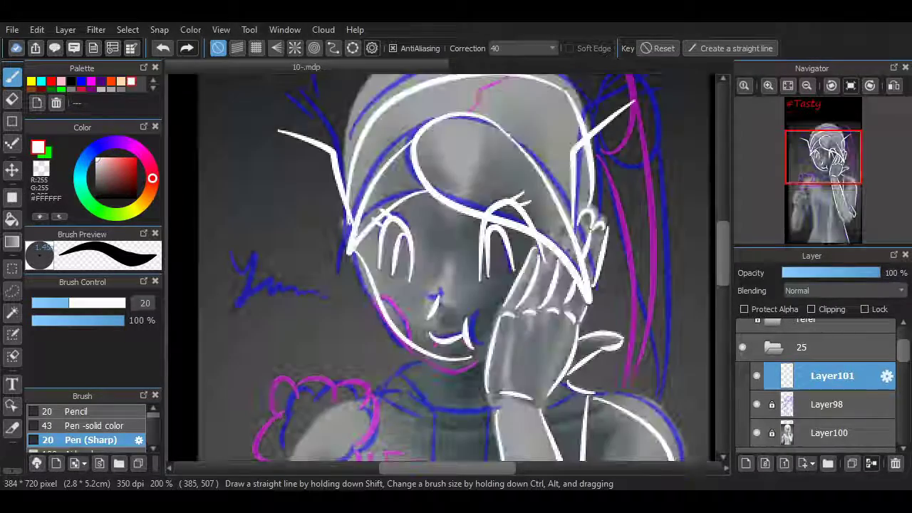
- Draw a rounded white hair loop beside the head and a short collar curve next to the raised hand's wrist
scroll(442, 267, up, 3)
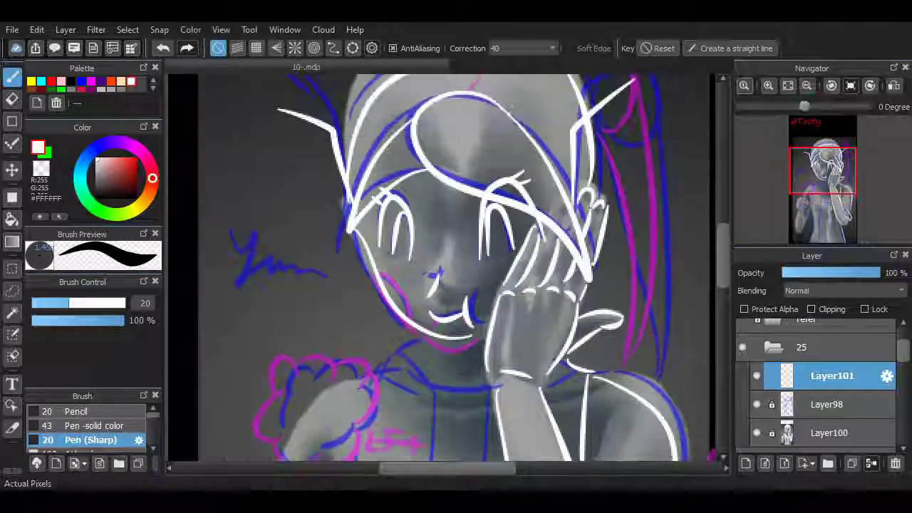
scroll(551, 187, down, 3)
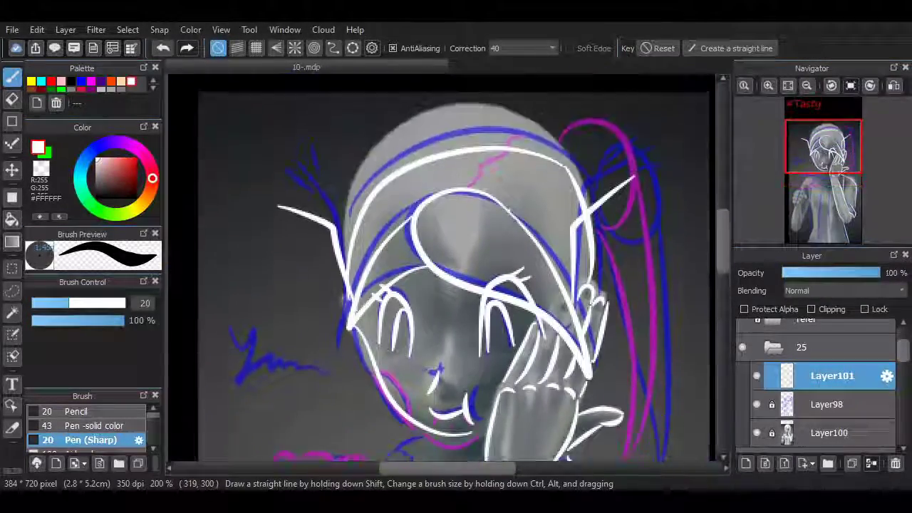
scroll(628, 260, down, 5)
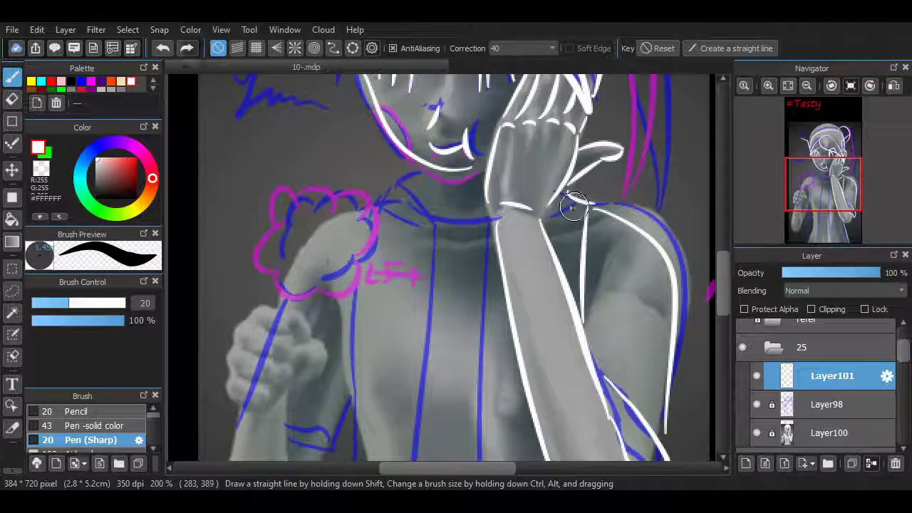
drag(549, 227, 597, 215)
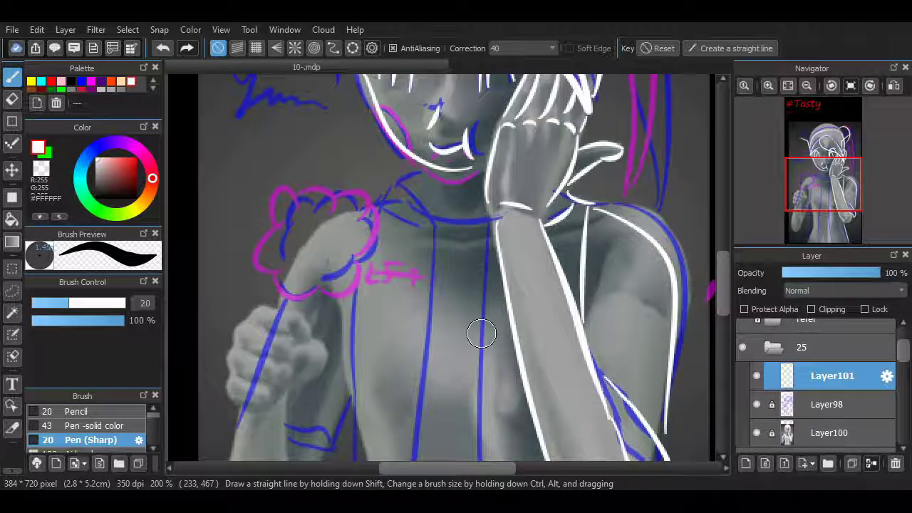
- Outline the thumb of the lowered fist in white, including its tip and the curved outer edge
scroll(418, 344, up, 2)
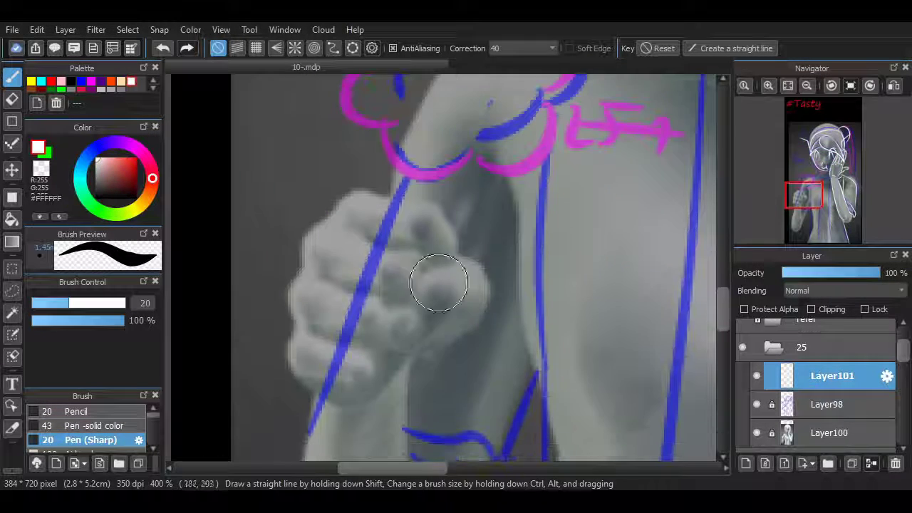
mouse_move(445, 269)
mouse_down()
mouse_move(422, 305)
mouse_move(444, 265)
mouse_move(475, 271)
mouse_move(484, 324)
mouse_up()
key(ctrl+z)
key(ctrl+z)
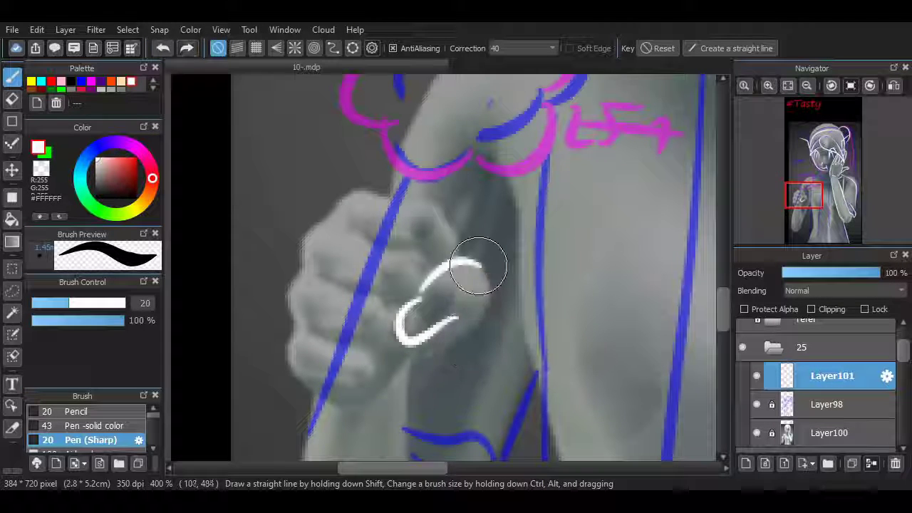
mouse_move(481, 261)
mouse_down()
mouse_move(424, 343)
mouse_move(450, 336)
mouse_move(480, 263)
mouse_move(418, 362)
mouse_up()
key(ctrl+z)
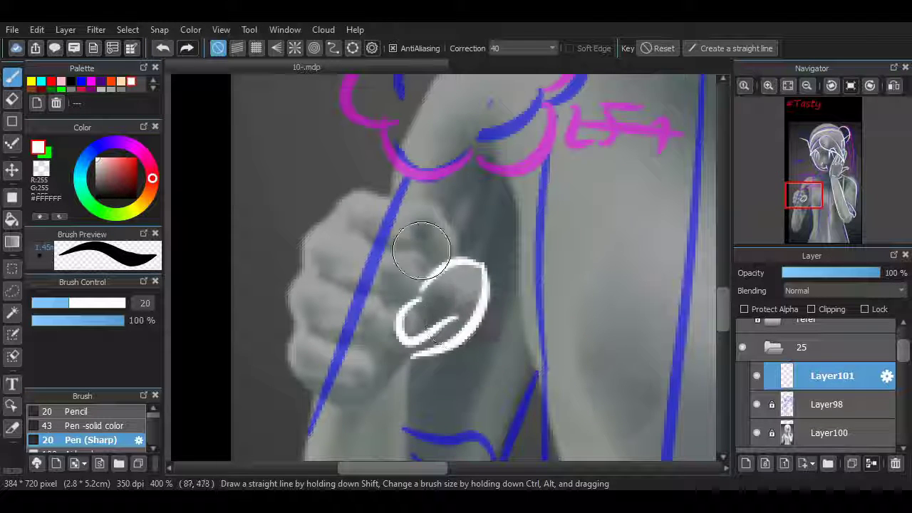
- Outline the fist's knuckles and upper edge in white, and draw the curved lines separating the folded fingers
mouse_move(365, 191)
mouse_down()
mouse_move(337, 197)
mouse_move(309, 252)
mouse_move(303, 378)
mouse_up()
drag(308, 278, 291, 374)
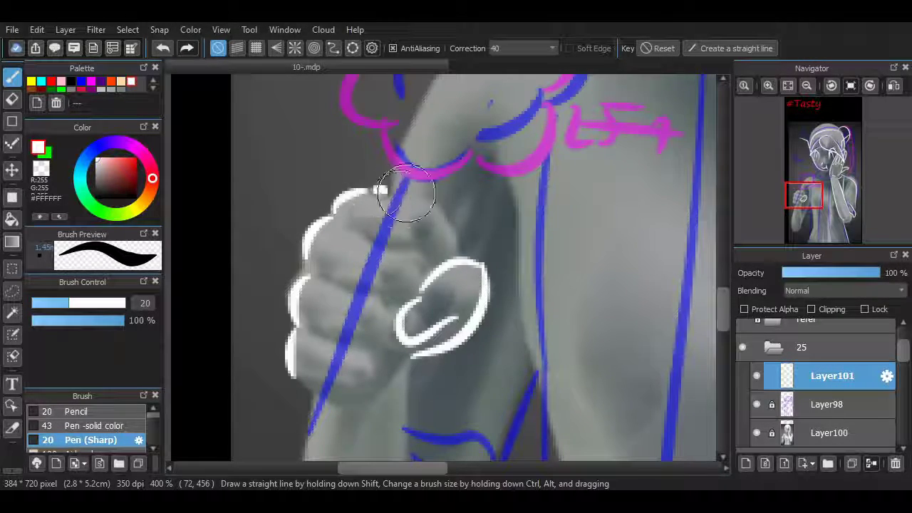
mouse_move(374, 191)
mouse_down()
mouse_move(428, 203)
mouse_move(460, 239)
mouse_up()
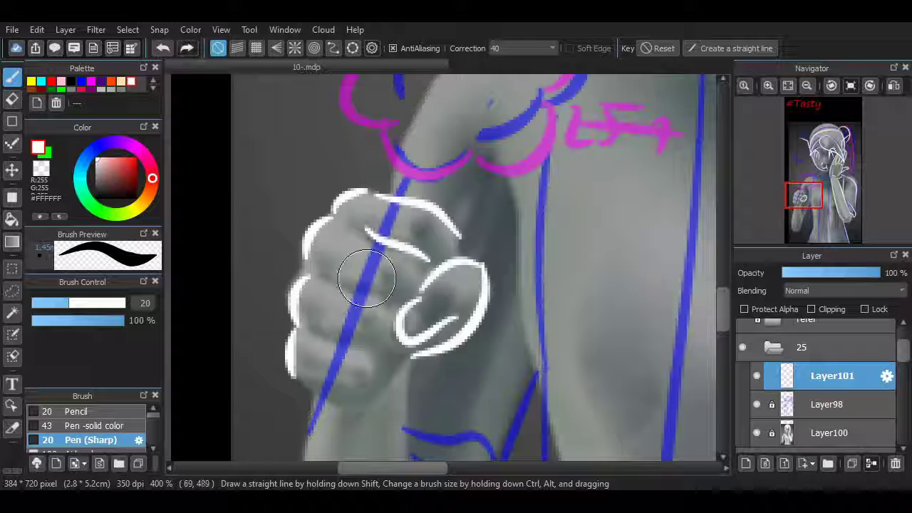
drag(337, 281, 370, 291)
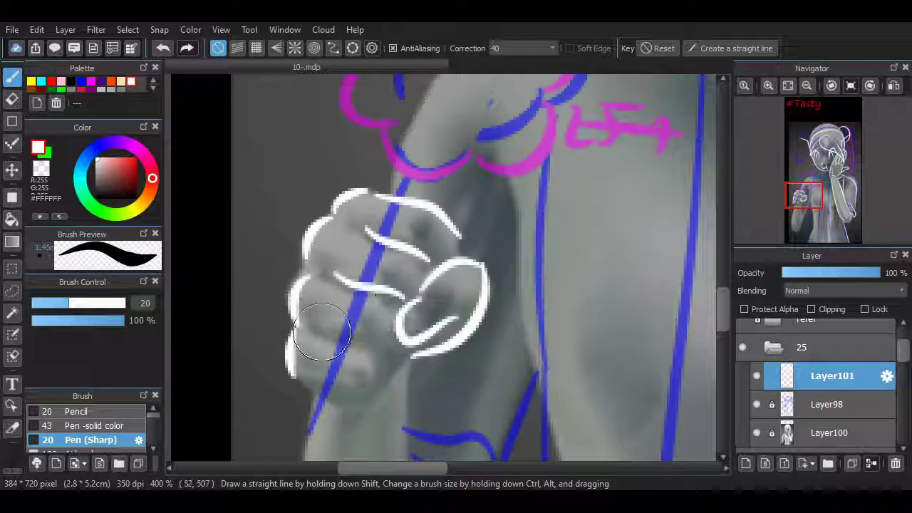
drag(322, 334, 385, 349)
drag(371, 384, 376, 359)
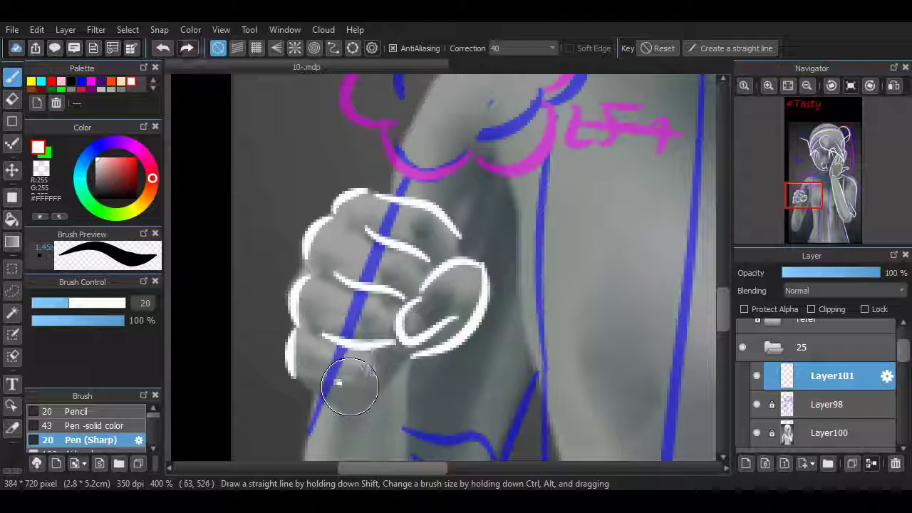
- Outline the forearm below the fist in white, around the elbow and up along the back of the upper arm
scroll(529, 260, down, 3)
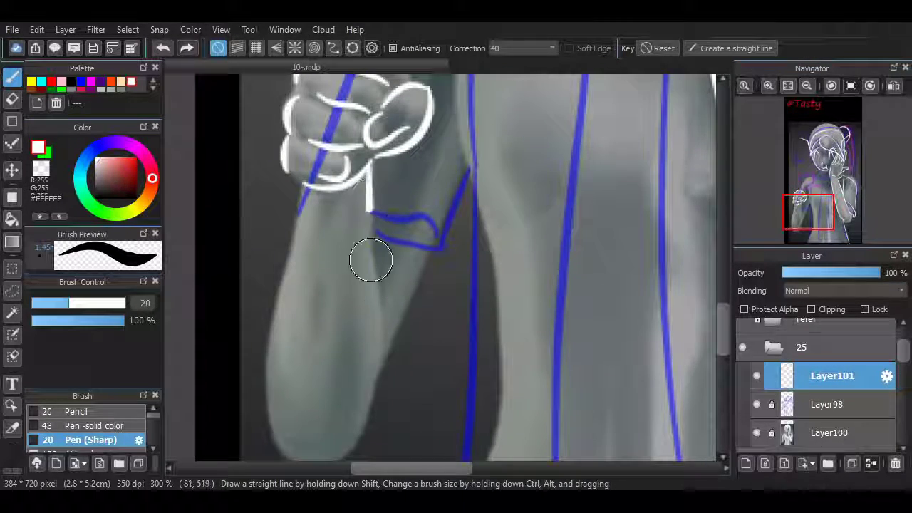
drag(369, 210, 372, 295)
scroll(371, 285, down, 2)
drag(313, 135, 325, 399)
key(ctrl+z)
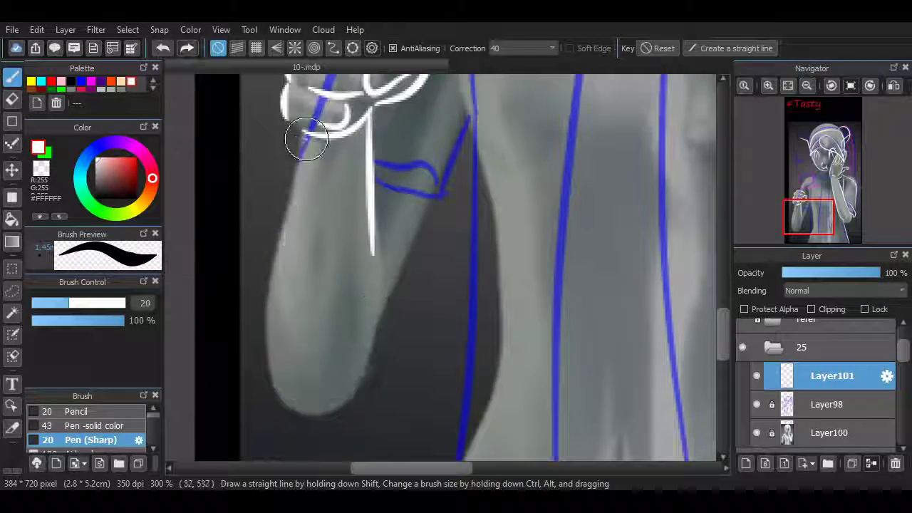
drag(306, 139, 385, 303)
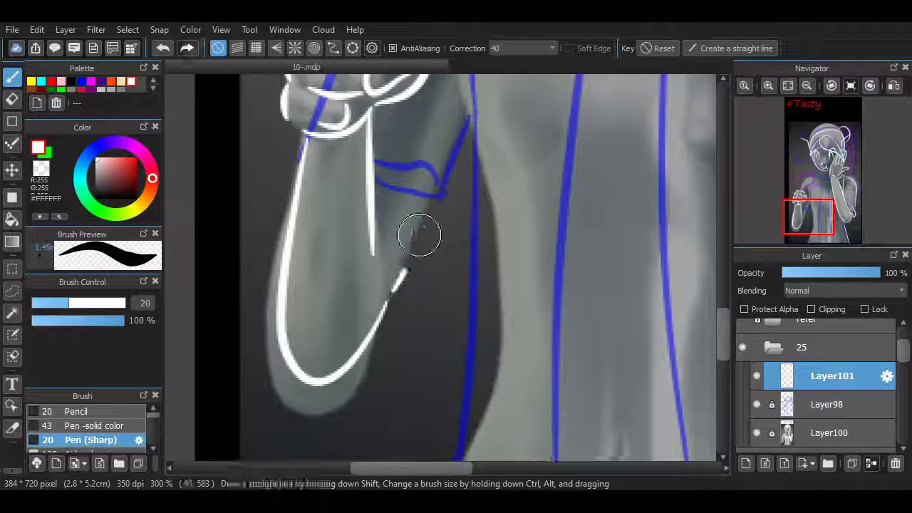
drag(427, 209, 387, 299)
- Trace the wavy sleeve cuff beside the lowered forearm in white, with the sleeve edge rising toward the torso
scroll(442, 271, right, 3)
scroll(442, 267, left, 2)
scroll(442, 267, up, 4)
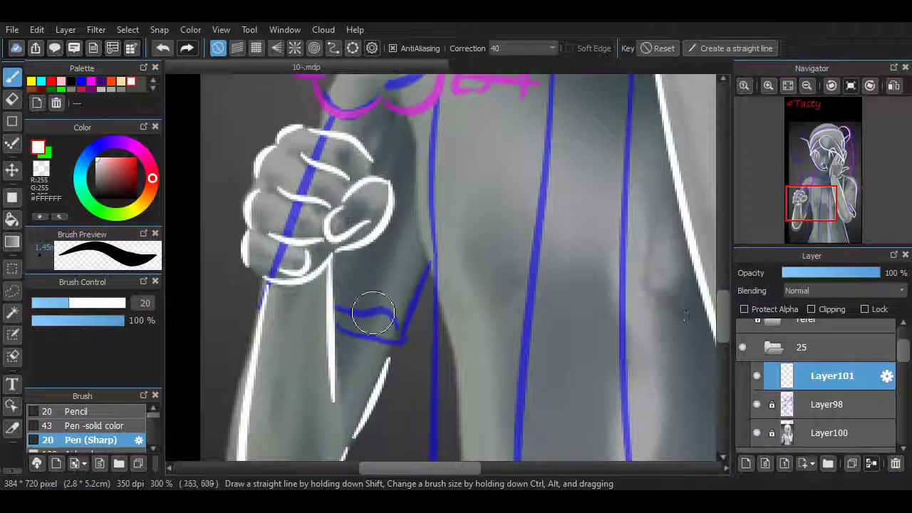
drag(339, 333, 406, 360)
mouse_move(427, 287)
mouse_down()
mouse_move(403, 333)
mouse_move(429, 265)
mouse_up()
- Add a new layer above Layer101
scroll(442, 300, down, 2)
scroll(441, 300, up, 4)
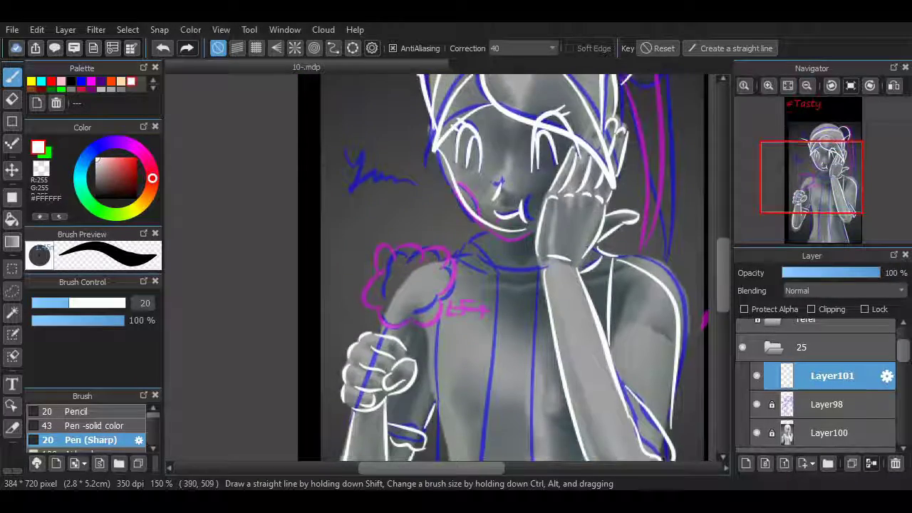
scroll(442, 267, down, 3)
scroll(442, 267, up, 4)
scroll(442, 267, up, 1)
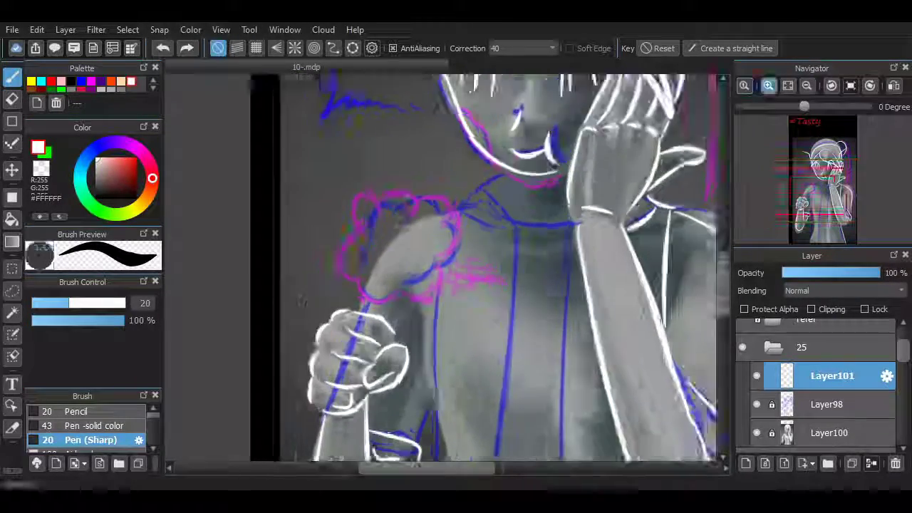
scroll(267, 347, up, 2)
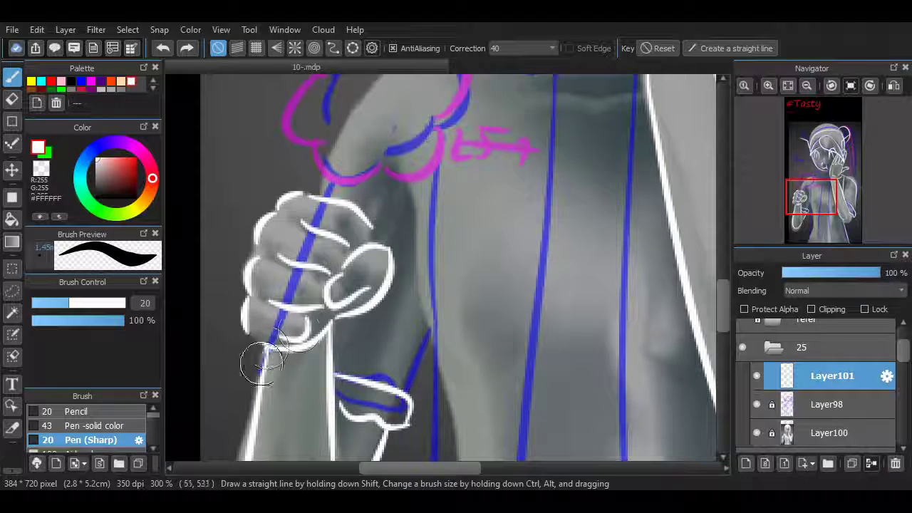
click(746, 463)
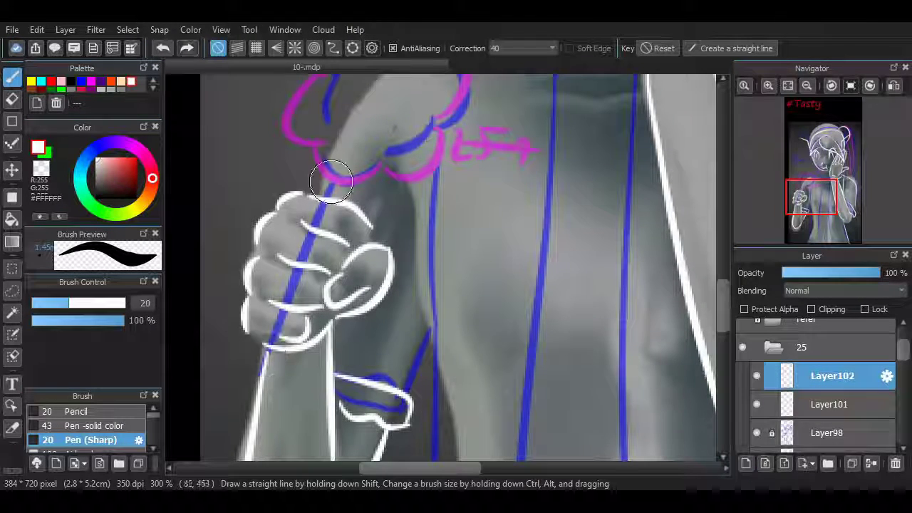
- Draw a straight white candy stick running diagonally through the fist, and erase the part that crosses the fingers
drag(256, 375, 299, 209)
key(ctrl+z)
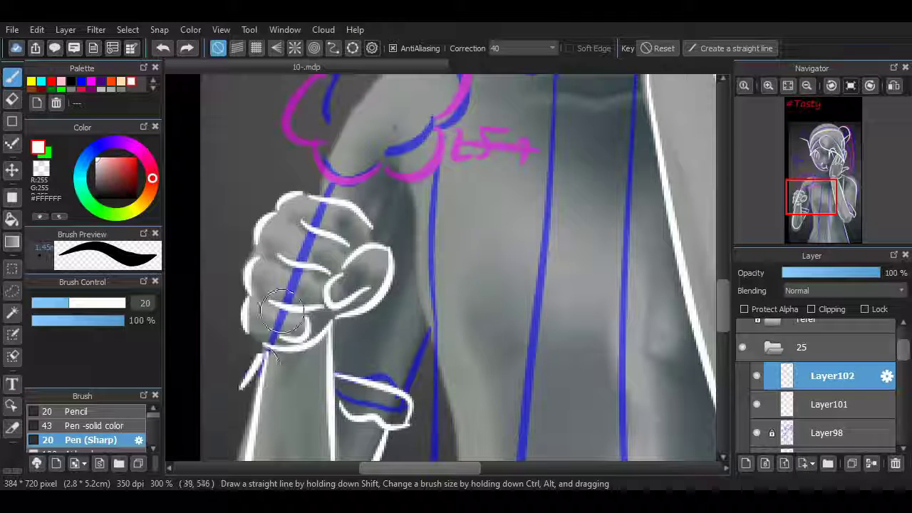
drag(355, 177, 246, 394)
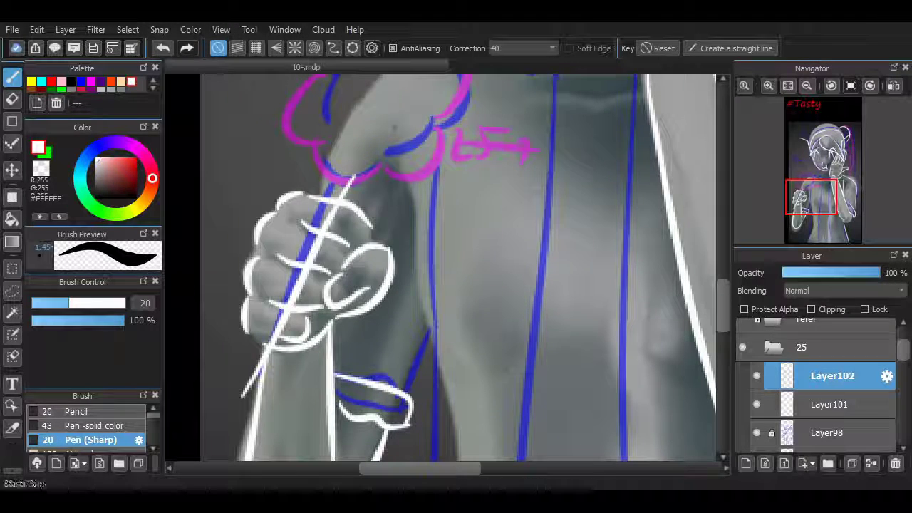
key(e)
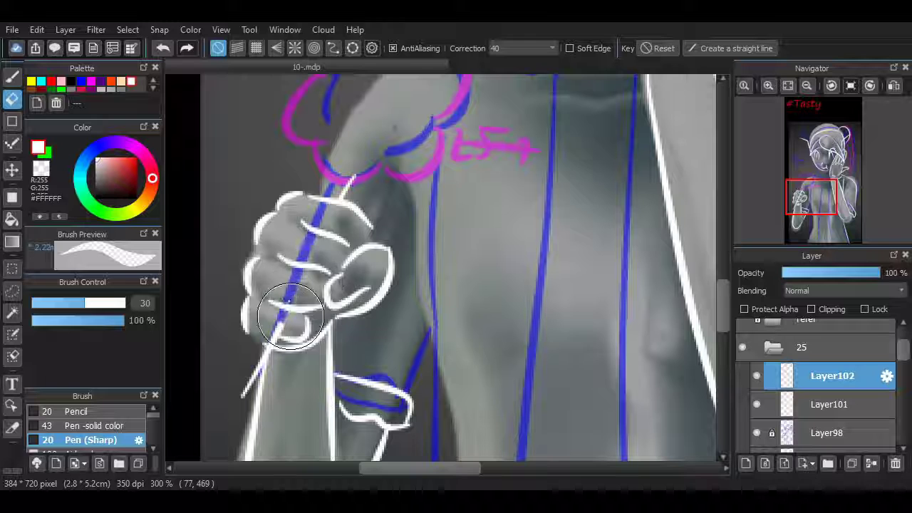
key(ctrl+z)
key(b)
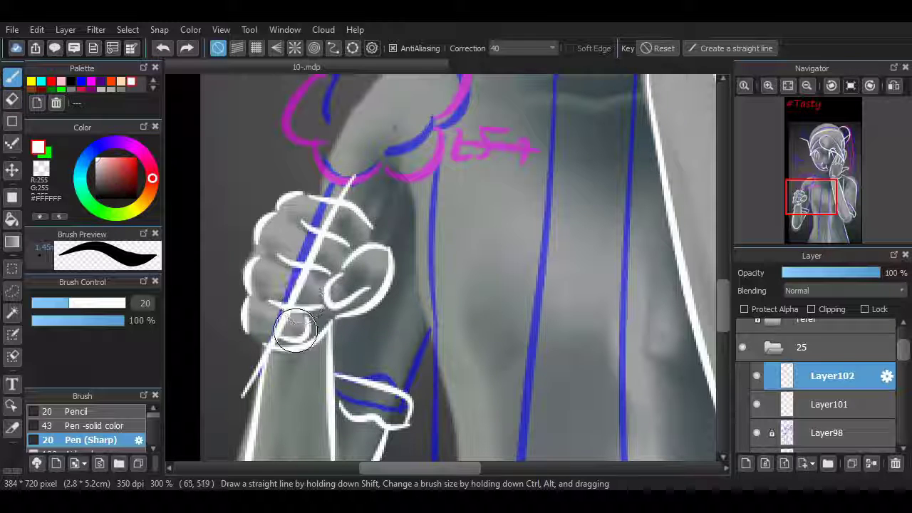
key(e)
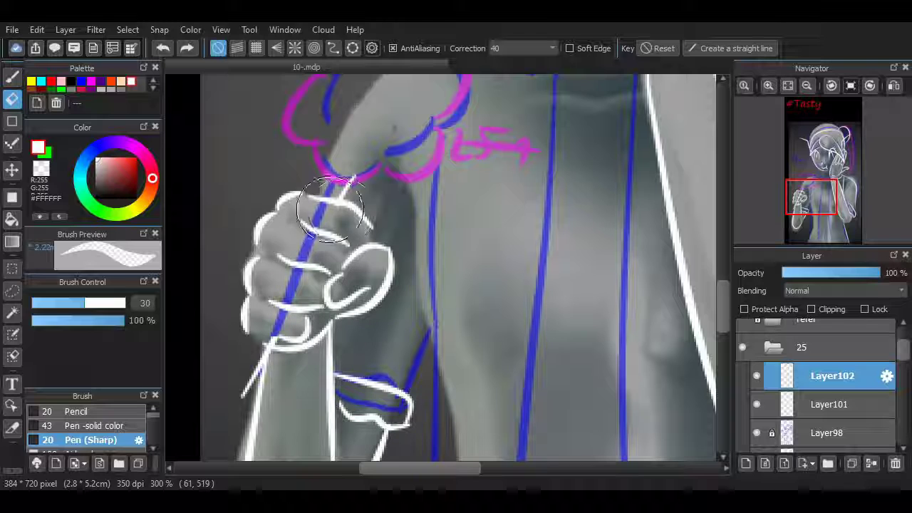
- Outline the fluffy candy above the fist with curved white strokes, adding small scalloped bite marks along its upper edge
key(b)
scroll(352, 299, up, 3)
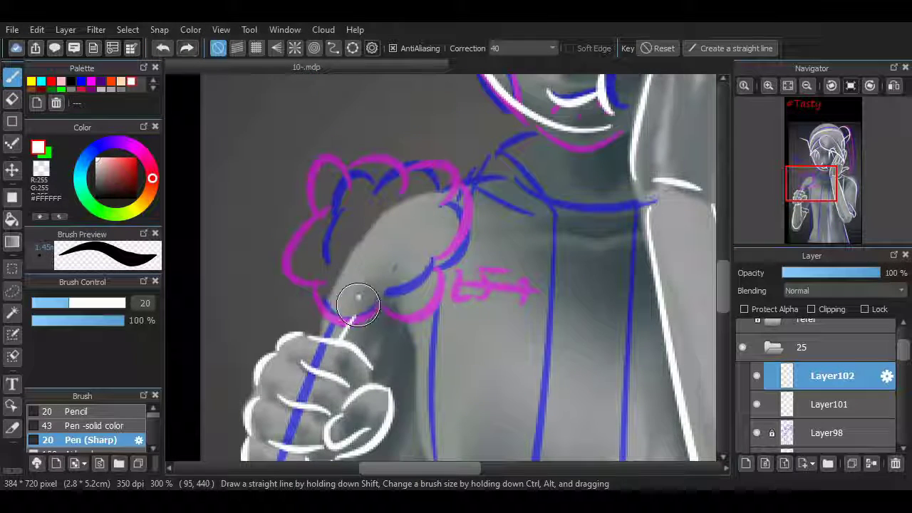
drag(345, 278, 453, 274)
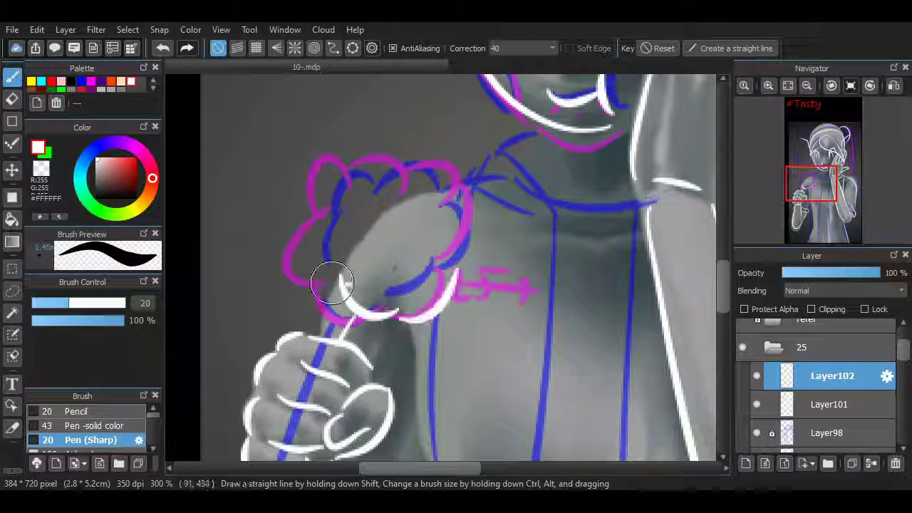
mouse_move(344, 303)
mouse_down()
mouse_move(363, 203)
mouse_move(302, 278)
mouse_up()
drag(450, 163, 458, 282)
drag(303, 206, 409, 160)
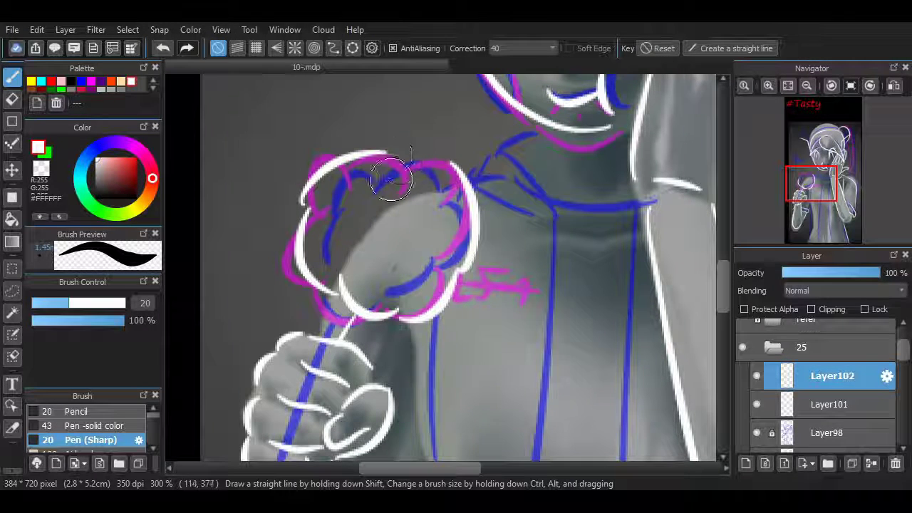
key(ctrl+z)
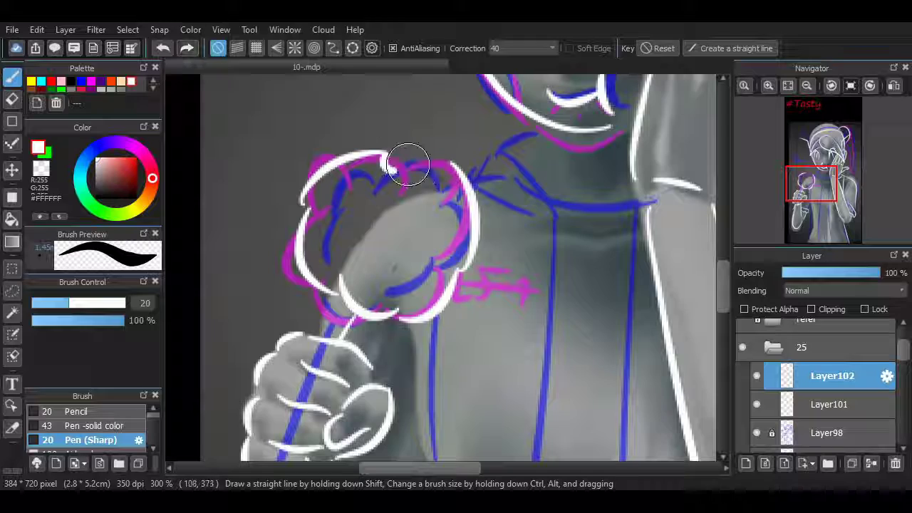
drag(407, 164, 428, 403)
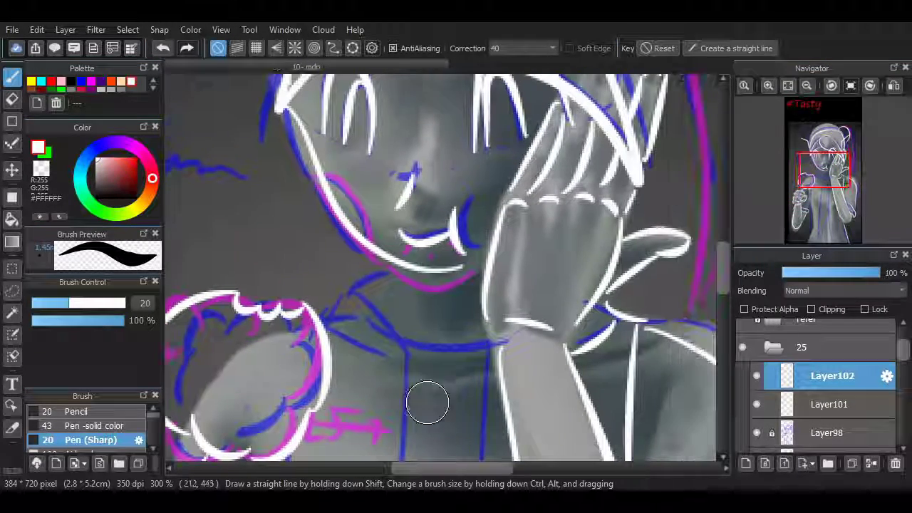
- Trace the folded shirt collar in white below the chin, with the side of the neck and the neckline reaching the wrist
drag(348, 289, 407, 356)
mouse_move(346, 285)
mouse_down()
mouse_move(406, 364)
mouse_move(354, 301)
mouse_move(393, 278)
mouse_move(391, 269)
mouse_move(366, 287)
mouse_move(395, 271)
mouse_up()
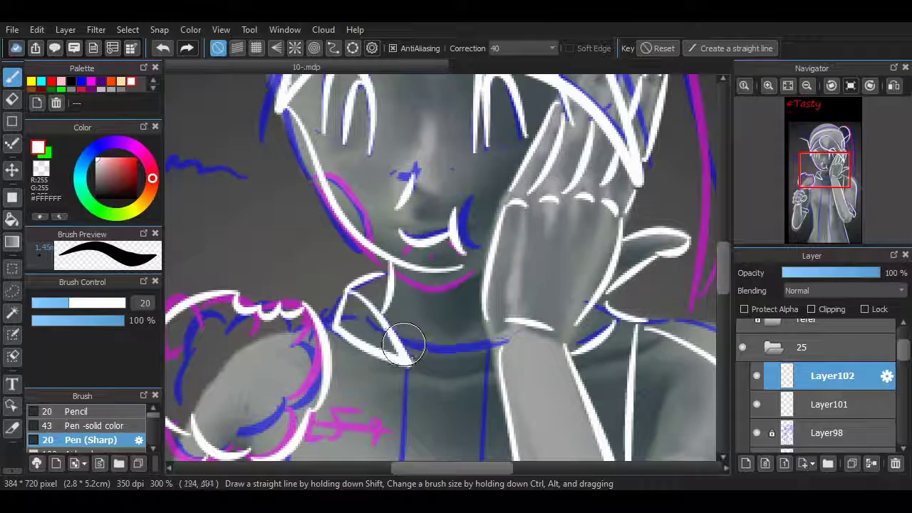
mouse_move(405, 351)
mouse_down()
mouse_move(494, 346)
mouse_move(514, 321)
mouse_up()
- Draw the two long white lines running down the front of the torso from the collar to the hem
click(807, 85)
click(807, 84)
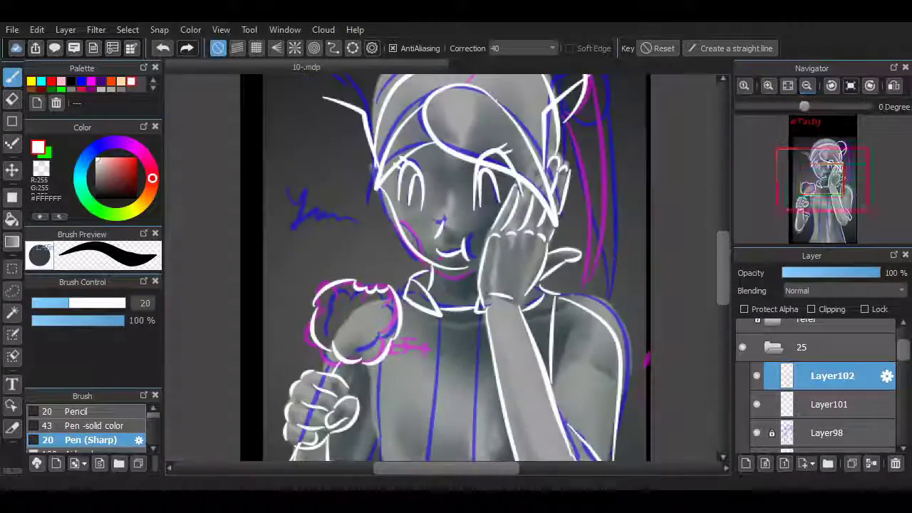
scroll(446, 267, down, 5)
drag(439, 90, 425, 431)
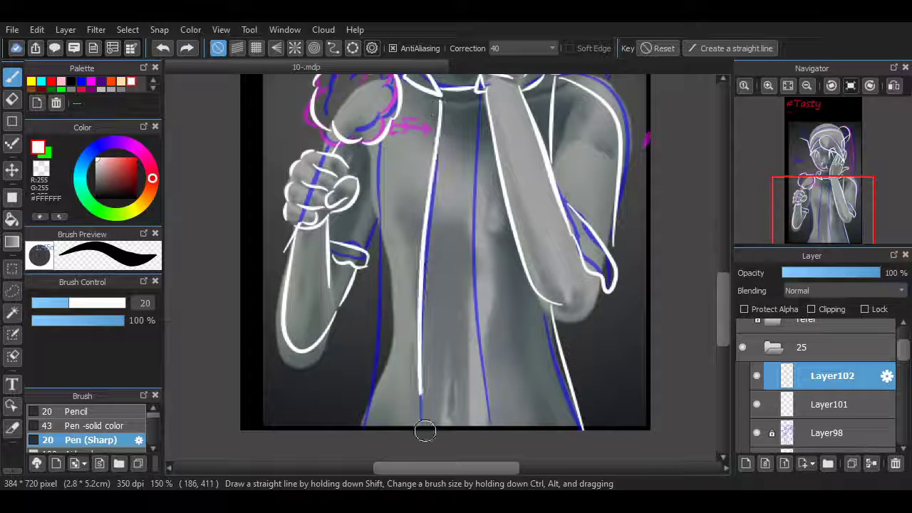
drag(476, 86, 484, 359)
key(ctrl+z)
key(ctrl+z)
drag(476, 85, 488, 428)
key(ctrl+z)
drag(476, 89, 515, 428)
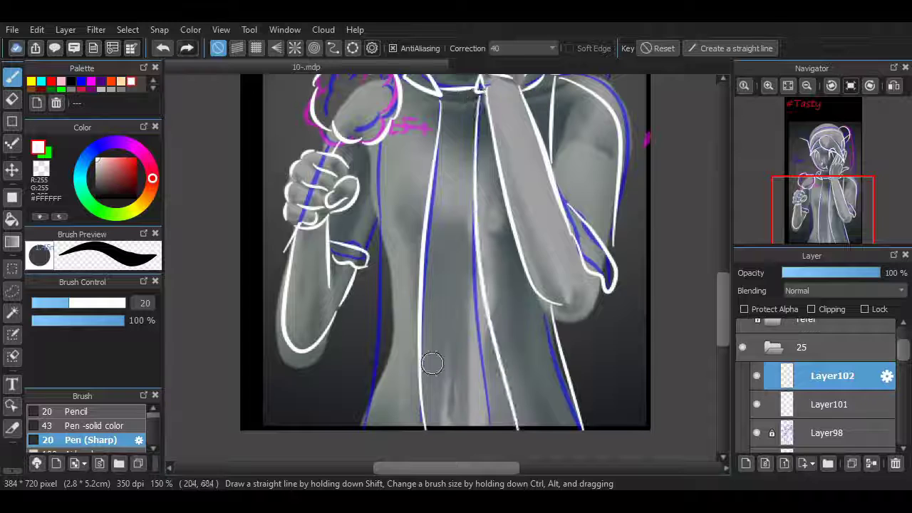
- Trace the torso's outer edge in white from under the candy to the hem, with the short sleeve line beside it
mouse_move(385, 143)
mouse_down()
mouse_move(387, 277)
mouse_move(370, 430)
mouse_up()
key(ctrl+z)
key(ctrl+z)
key(ctrl+z)
drag(389, 150, 366, 429)
key(ctrl+z)
key(ctrl+z)
key(ctrl+z)
drag(388, 141, 365, 427)
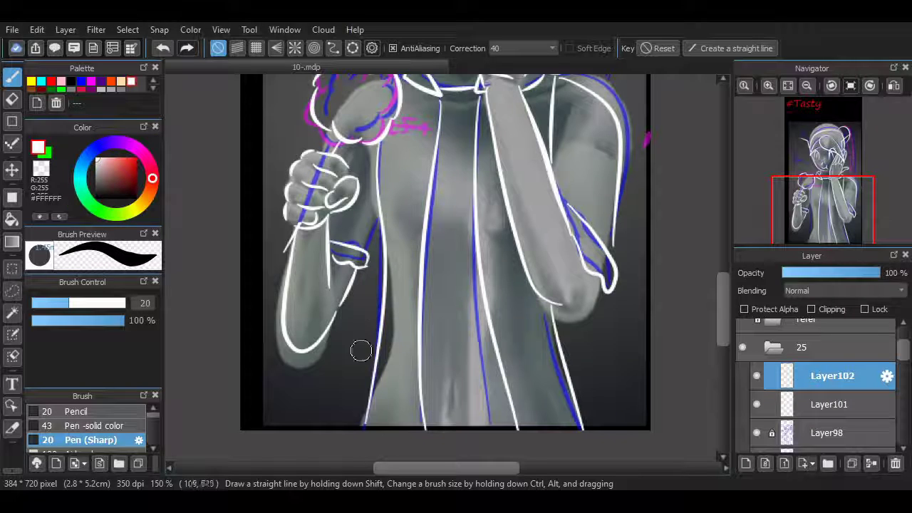
- Hide Layer101 and the colored sketch on Layer98, and add a new layer clipped to Layer102
scroll(444, 267, up, 3)
click(756, 404)
click(757, 433)
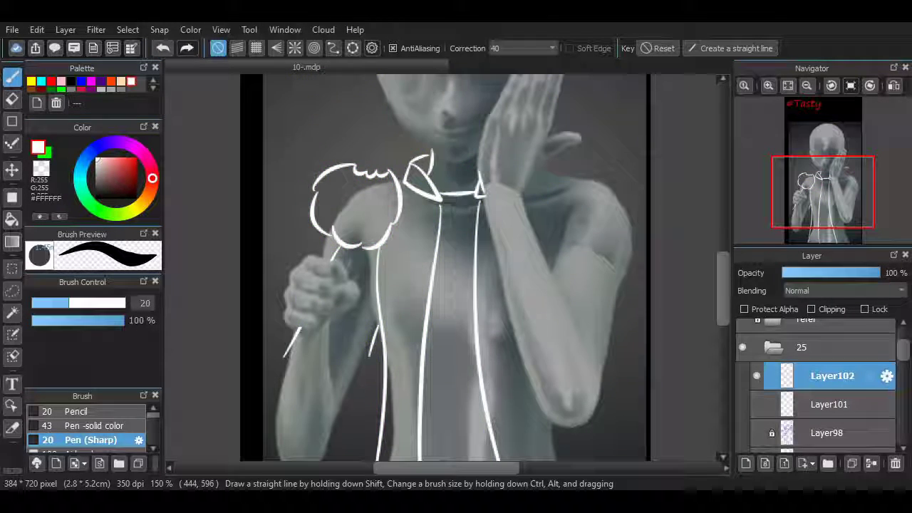
scroll(627, 228, up, 1)
scroll(628, 228, up, 2)
click(747, 463)
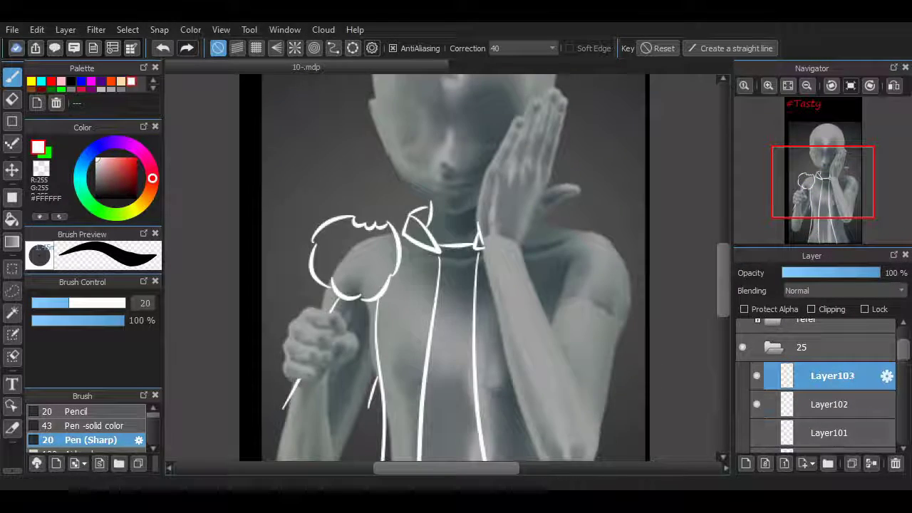
click(811, 309)
- Paint the candy outline red (#FF0000) on the clipped layer with the Pen -solid color brush
key(e)
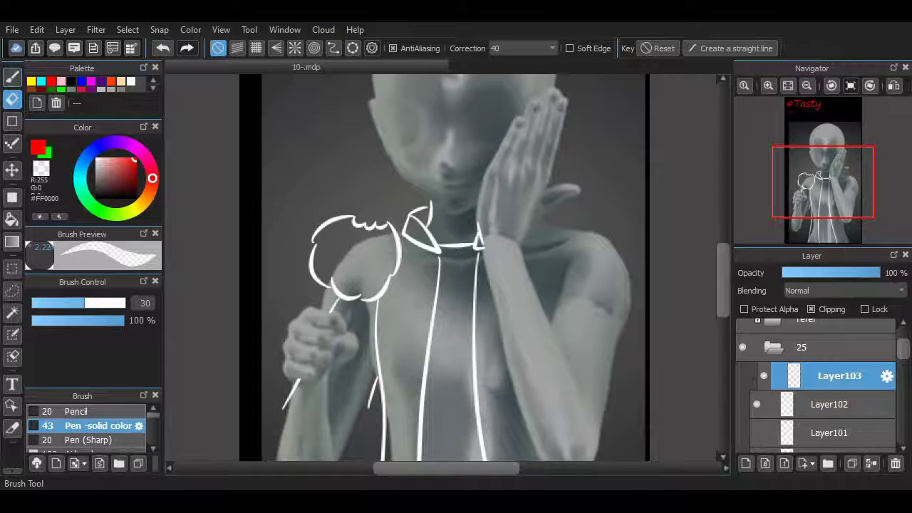
key(b)
key(ctrl+plus)
mouse_move(260, 326)
mouse_down()
mouse_move(335, 289)
mouse_move(293, 267)
mouse_move(244, 264)
mouse_move(224, 194)
mouse_move(316, 214)
mouse_move(271, 275)
mouse_move(278, 228)
mouse_up()
scroll(300, 235, down, 2)
scroll(400, 268, down, 2)
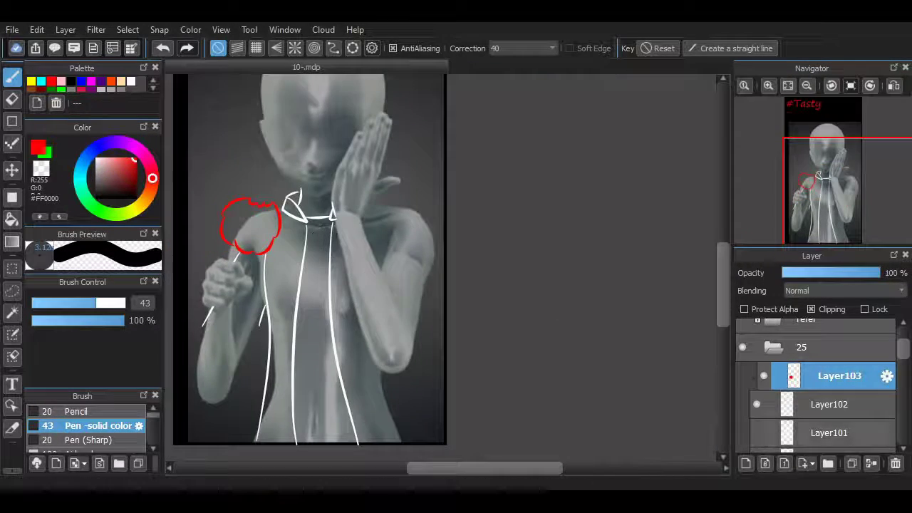
- Show Layer101 again and hide the mannequin reference on Layer100
click(757, 433)
scroll(820, 399, down, 1)
click(757, 425)
scroll(456, 235, down, 1)
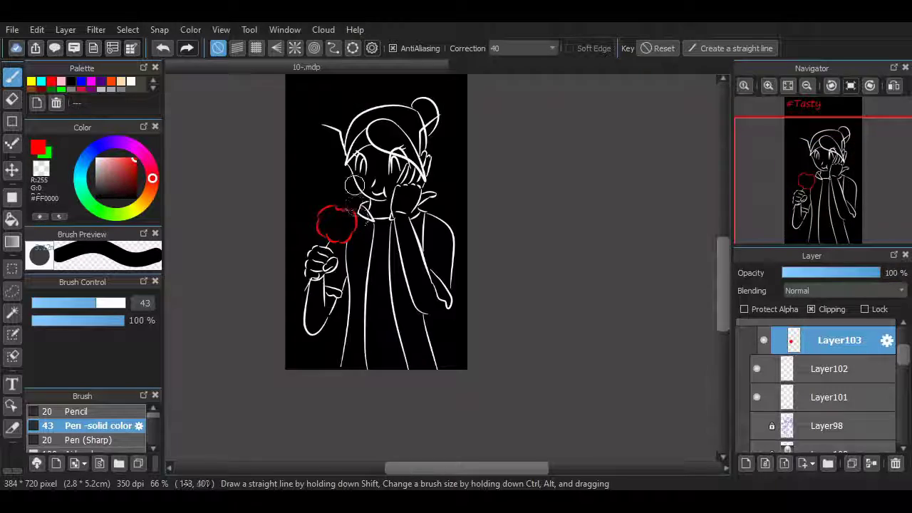
- Merge the red clipped layer and Layer102 down into Layer101
scroll(456, 213, up, 3)
click(871, 463)
click(870, 463)
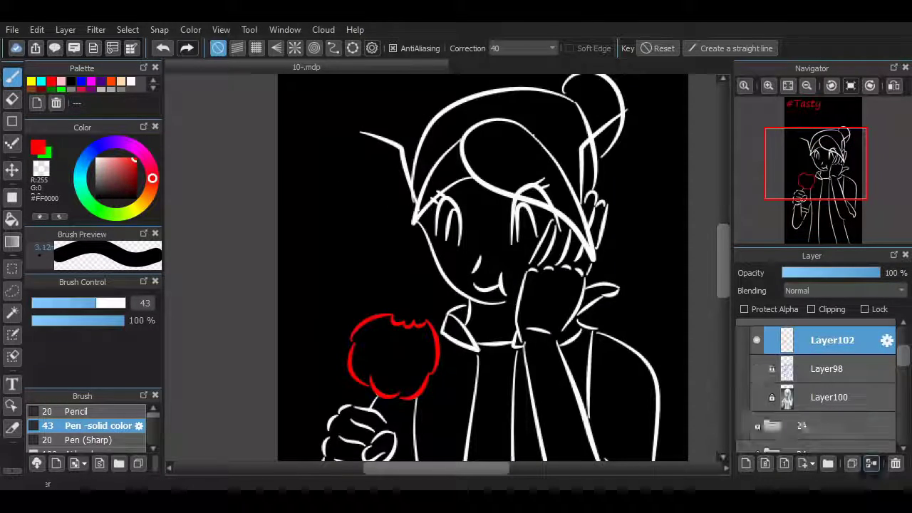
- Add small red crumb marks below the mouth and beside the hand with the Pen (Sharp) brush
scroll(356, 265, up, 3)
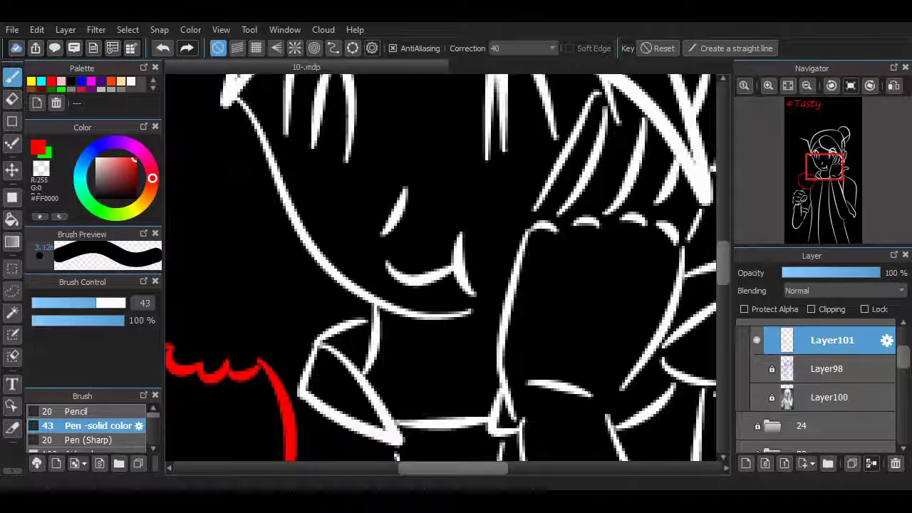
click(88, 439)
drag(448, 289, 420, 303)
drag(396, 294, 395, 300)
scroll(663, 263, up, 1)
drag(506, 288, 514, 290)
drag(483, 286, 489, 287)
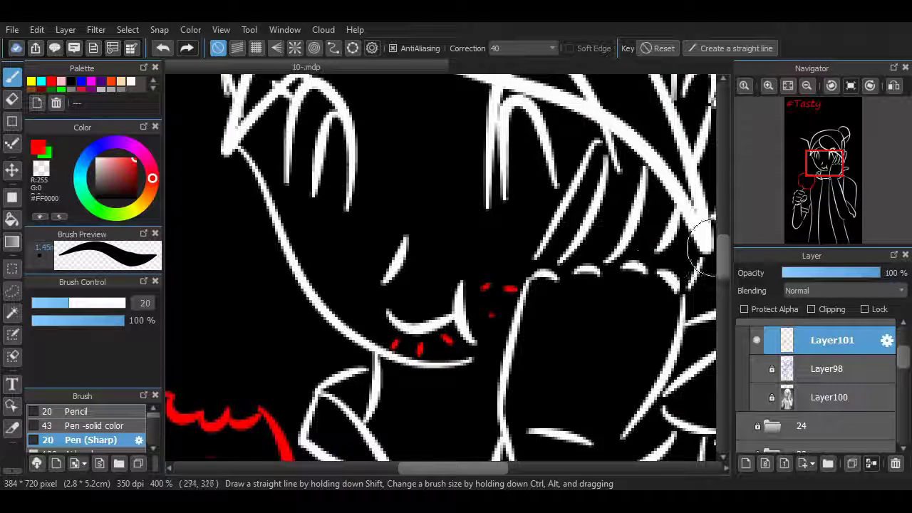
- Sample the white line color, and draw the curved cheek shape inside the jawline and a short line above the raised hand
scroll(702, 242, up, 1)
alt+click(316, 224)
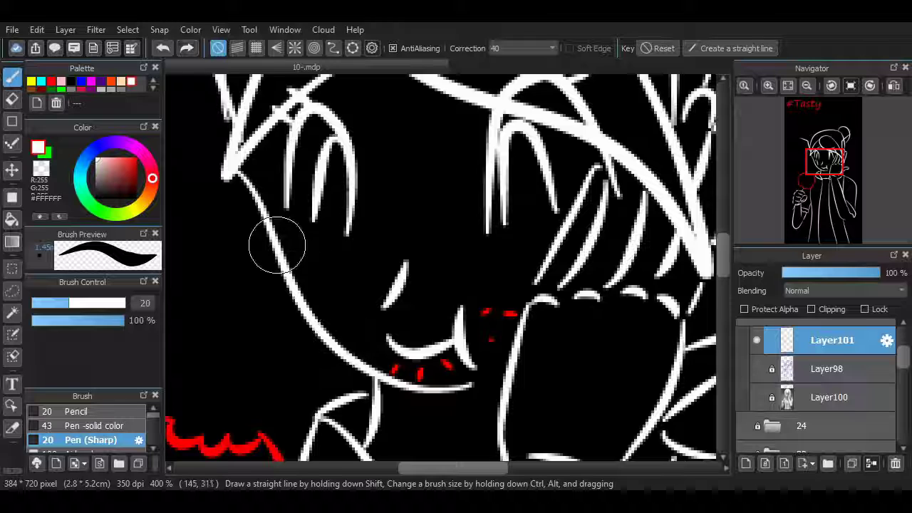
drag(529, 309, 539, 253)
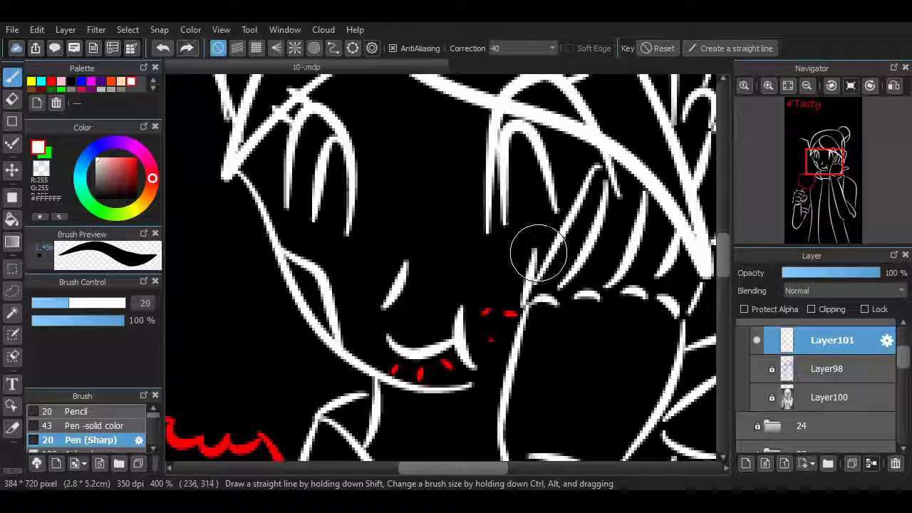
- Undo the last strokes, and draw short white strands around the tip of the angled line beside the head
scroll(499, 321, up, 5)
scroll(444, 449, down, 1)
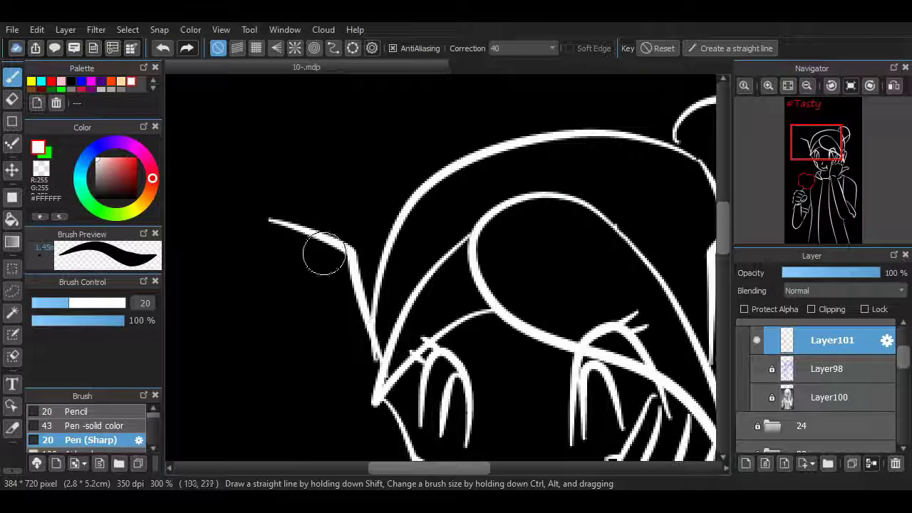
key(ctrl+z)
key(ctrl+z)
drag(266, 244, 318, 247)
scroll(442, 445, down, 5)
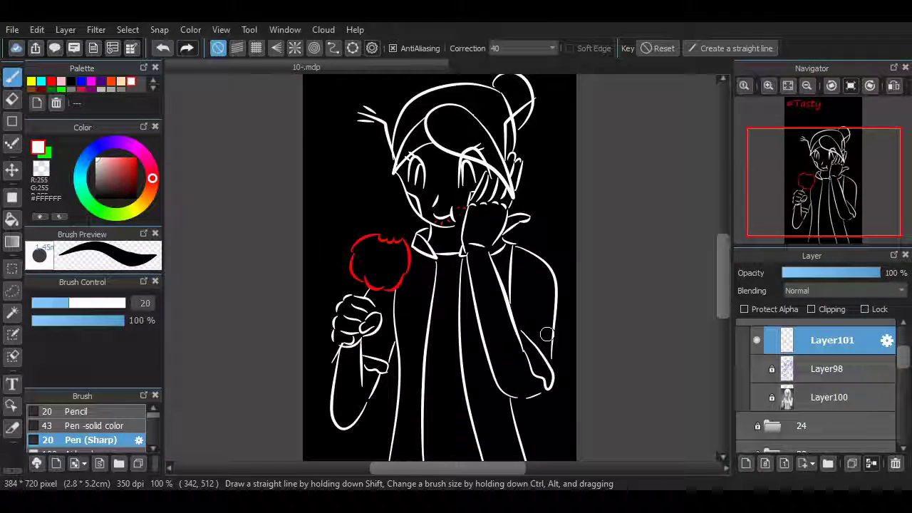
- Handwrite "Yum" in white in the empty area beside the face
scroll(709, 273, up, 2)
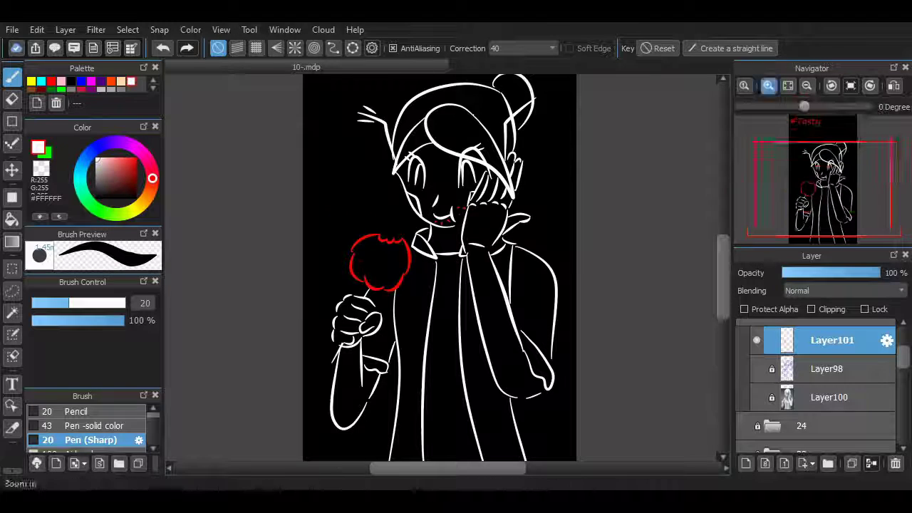
drag(255, 195, 250, 255)
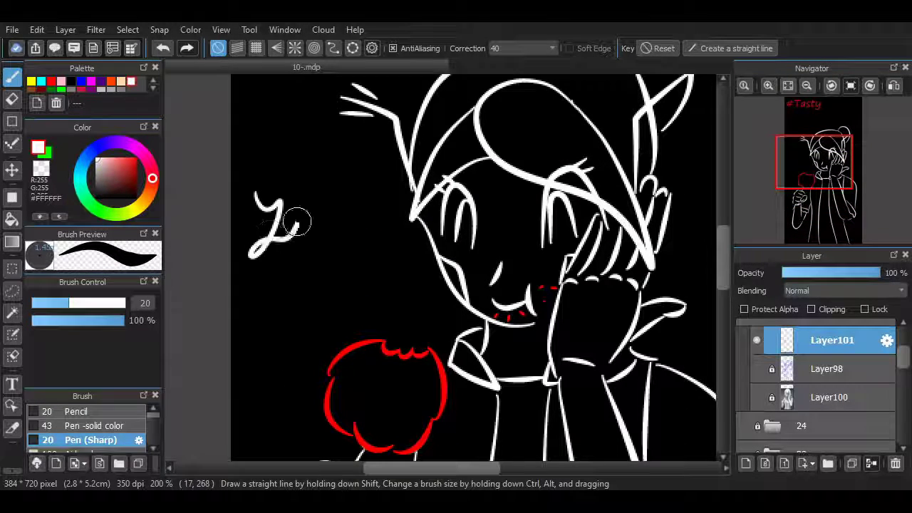
drag(288, 228, 368, 233)
- Draw a white speech bubble around the "Yum" lettering, with a small pointed tail toward the character
drag(369, 267, 369, 282)
drag(255, 281, 356, 271)
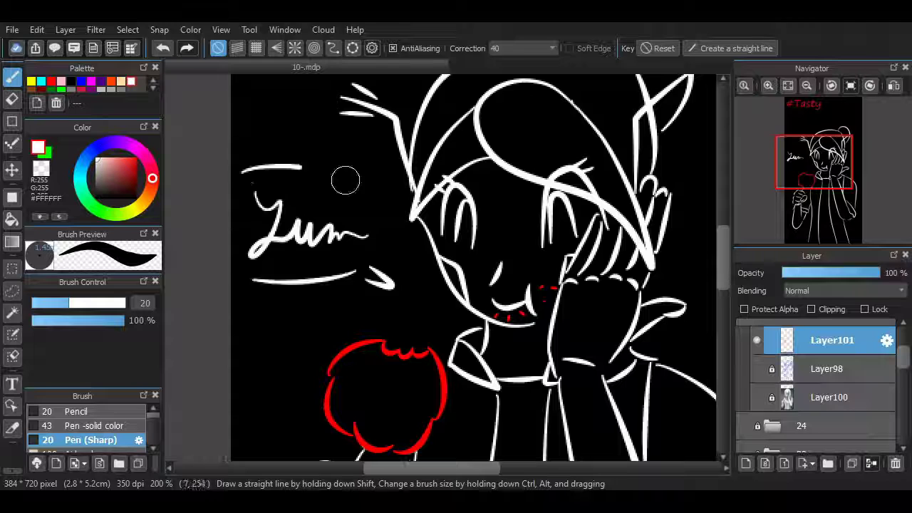
mouse_move(240, 175)
mouse_down()
mouse_move(383, 228)
mouse_move(385, 255)
mouse_up()
- Undo the white line across the bangs, and add a new layer above Layer101
scroll(670, 223, up, 2)
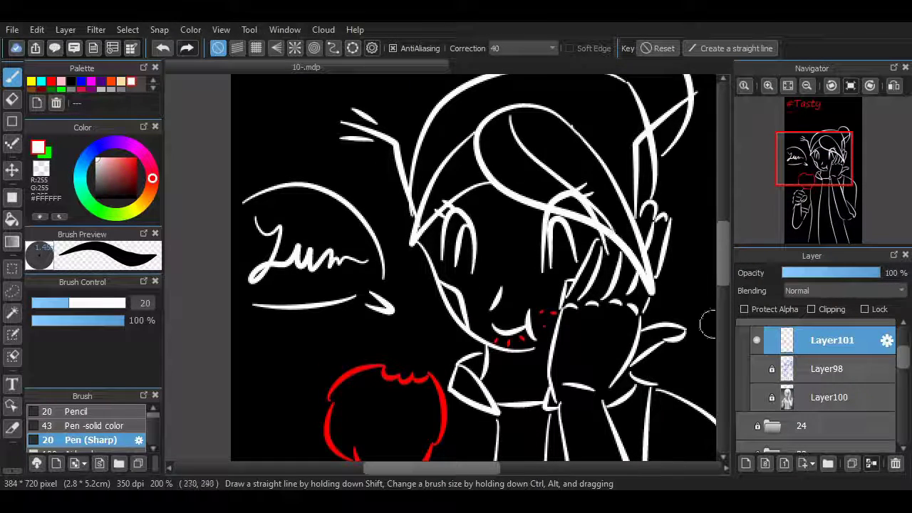
key(ctrl+z)
click(745, 463)
- Draw a curved blue (#0000FF) guide line across the bangs toward the raised hand, redoing it until it follows the fringe
click(82, 81)
drag(503, 97, 598, 226)
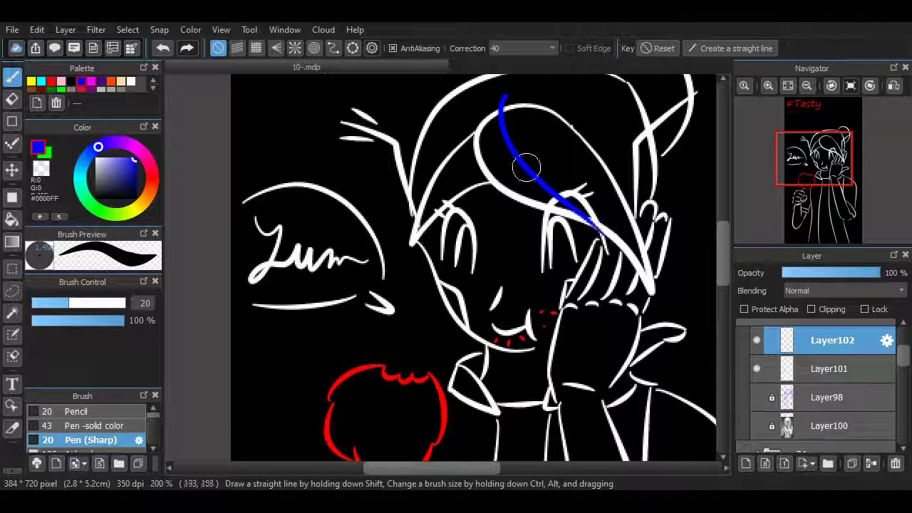
key(ctrl+z)
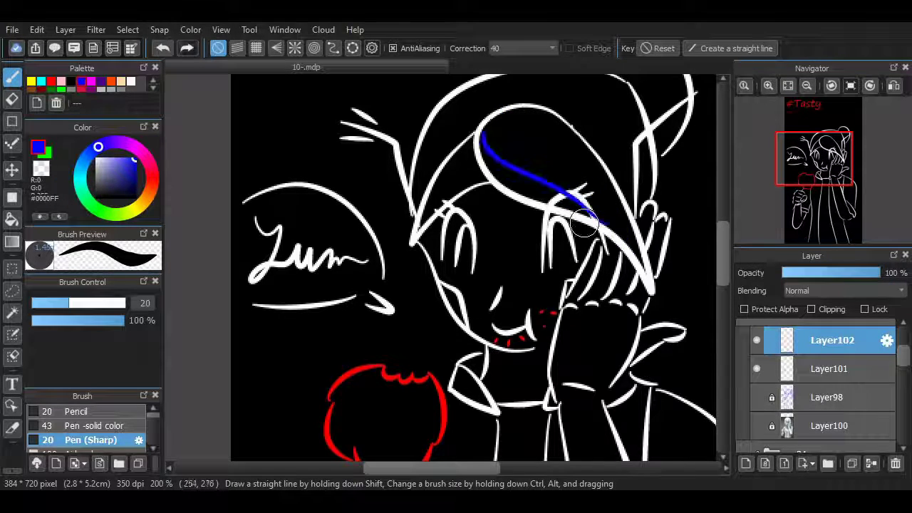
key(ctrl+z)
mouse_move(482, 131)
mouse_down()
mouse_move(498, 161)
mouse_move(602, 222)
mouse_up()
scroll(570, 214, up, 2)
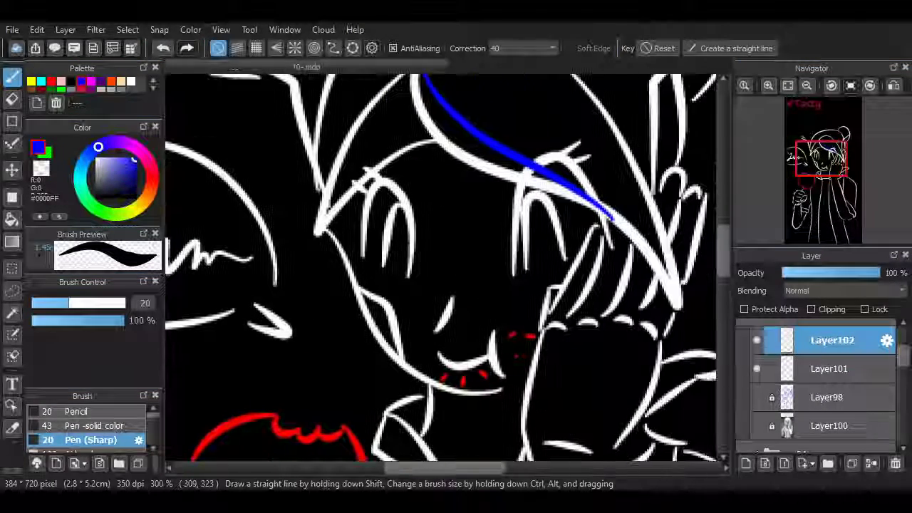
scroll(611, 295, up, 3)
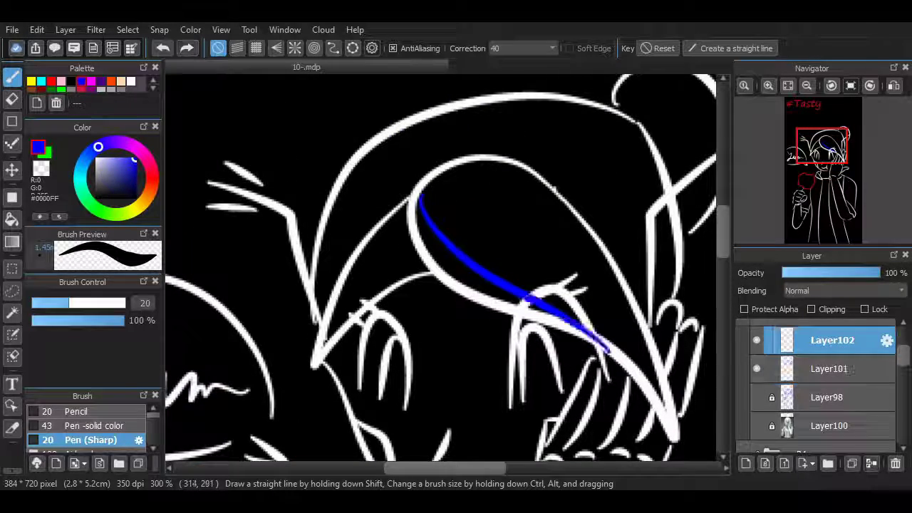
- Move Layer102 below Layer101 and redraw the blue streaks along both sides of the bangs, replacing the previous guide line
key(ctrl+z)
drag(850, 369, 848, 376)
mouse_move(430, 187)
mouse_down()
mouse_move(476, 270)
mouse_move(633, 360)
mouse_up()
drag(406, 209, 327, 319)
key(ctrl+z)
drag(330, 124, 223, 133)
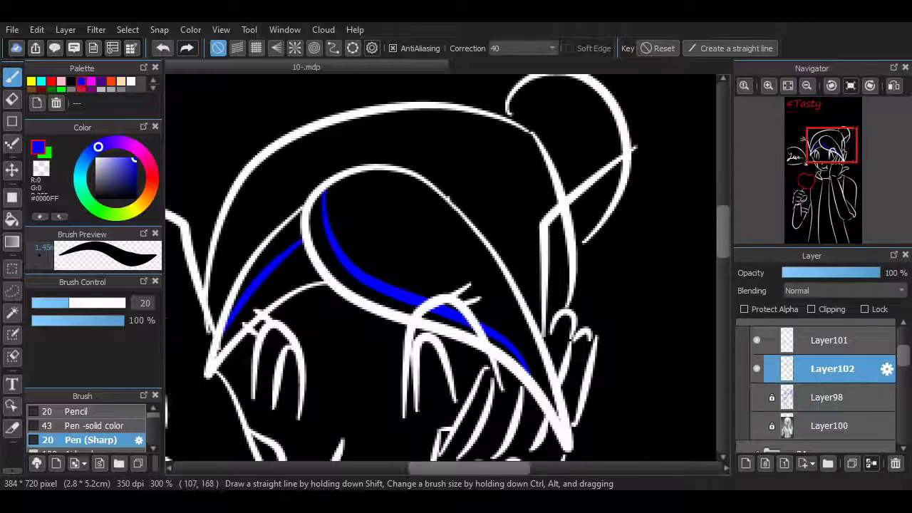
click(111, 80)
mouse_move(370, 179)
mouse_down()
mouse_move(421, 181)
mouse_move(570, 326)
mouse_up()
key(ctrl+z)
drag(377, 241, 349, 292)
key(ctrl+z)
key(ctrl+z)
key(ctrl+0)
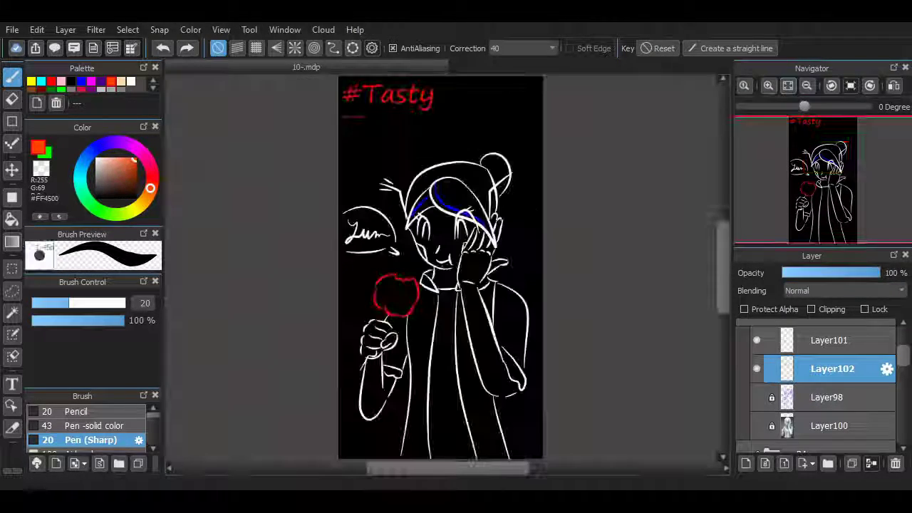
- Draw a ponytail in white on Layer102 with two long curved lines hanging from the bun to the shoulder, redoing the outer line until it fits
scroll(442, 270, up, 3)
click(131, 81)
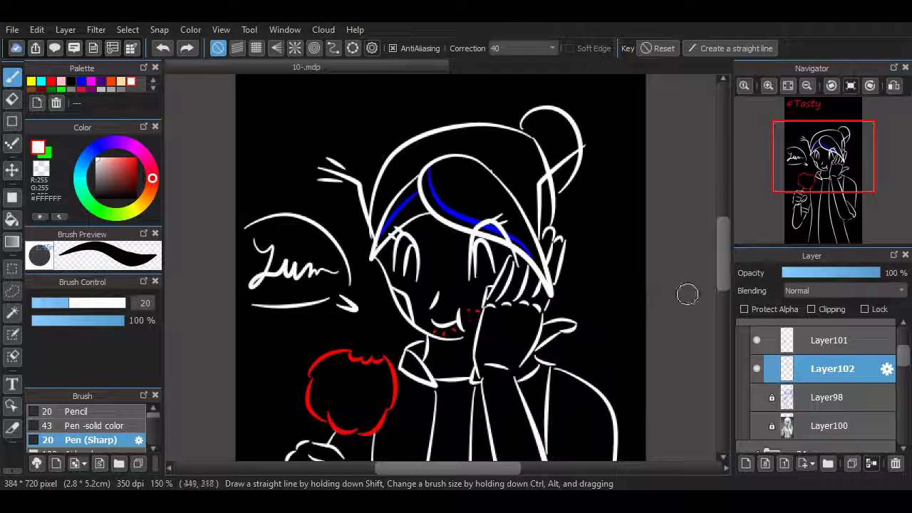
scroll(607, 254, up, 2)
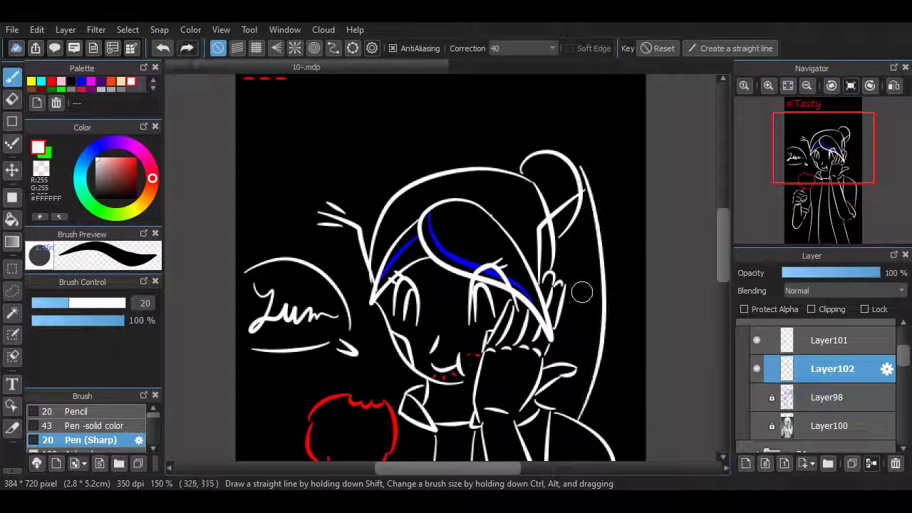
key(ctrl+z)
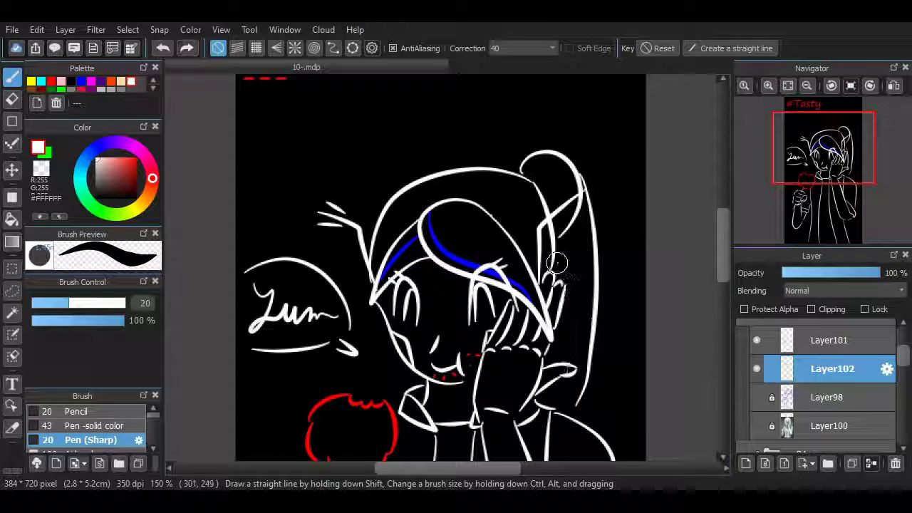
key(ctrl+z)
drag(589, 187, 592, 385)
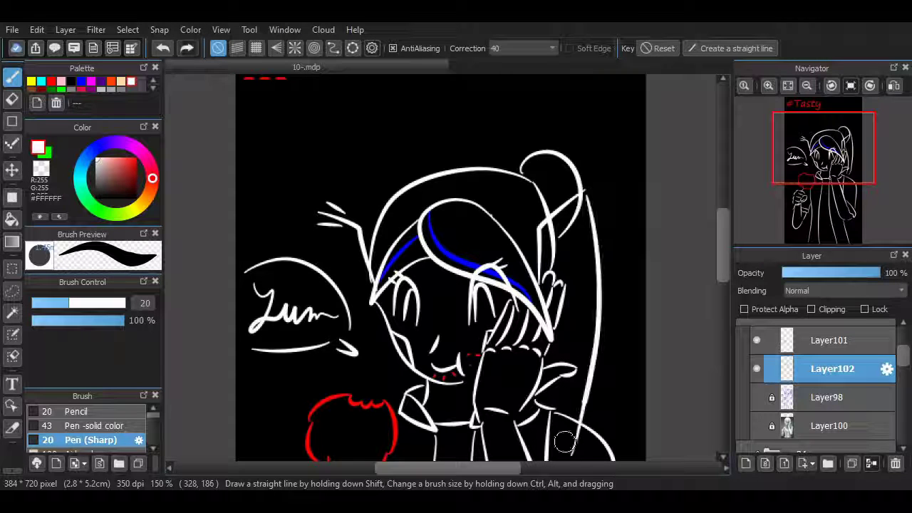
scroll(330, 196, down, 2)
key(e)
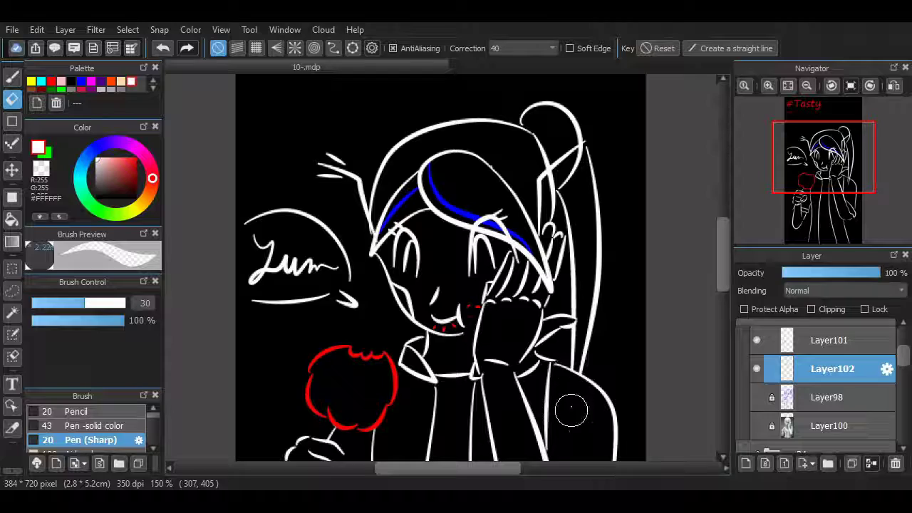
click(768, 85)
scroll(701, 285, up, 1)
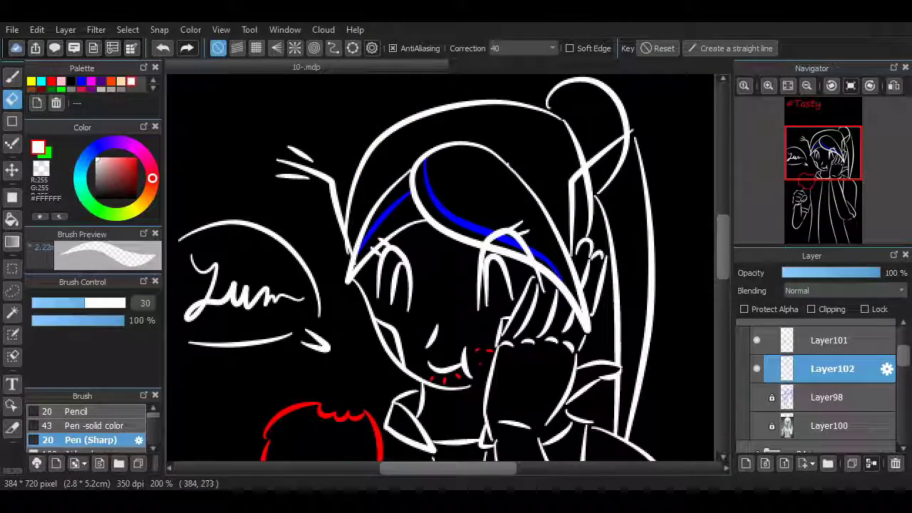
scroll(442, 269, up, 2)
scroll(442, 269, down, 4)
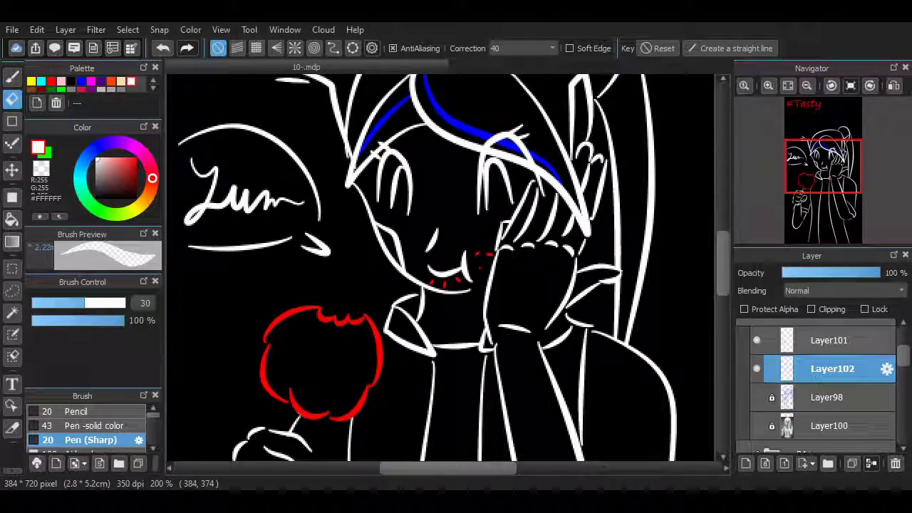
scroll(442, 269, down, 3)
scroll(442, 269, up, 3)
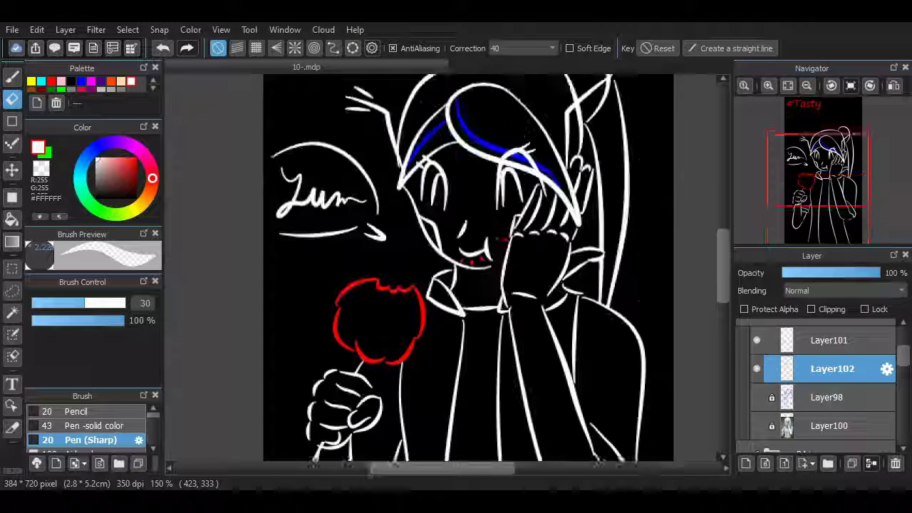
scroll(467, 268, up, 1)
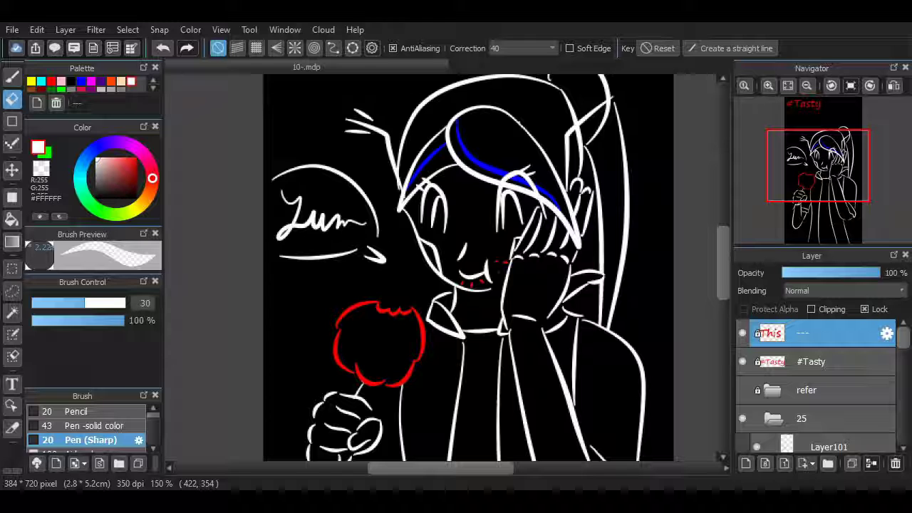
- Enter the red caption "This earth food is so good" on two lines beneath the "#Tasty" title
scroll(468, 267, up, 5)
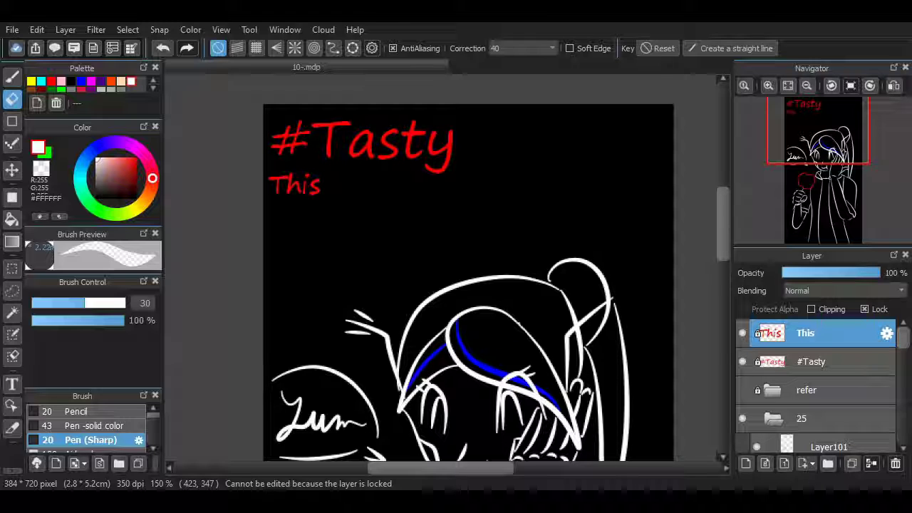
text(earth food)
key(Return)
text(is so good)
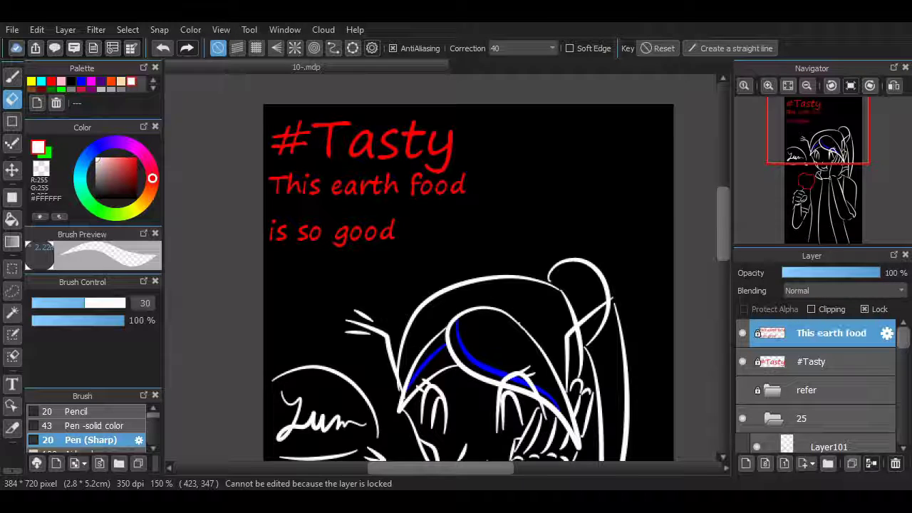
scroll(467, 267, down, 5)
scroll(468, 267, down, 3)
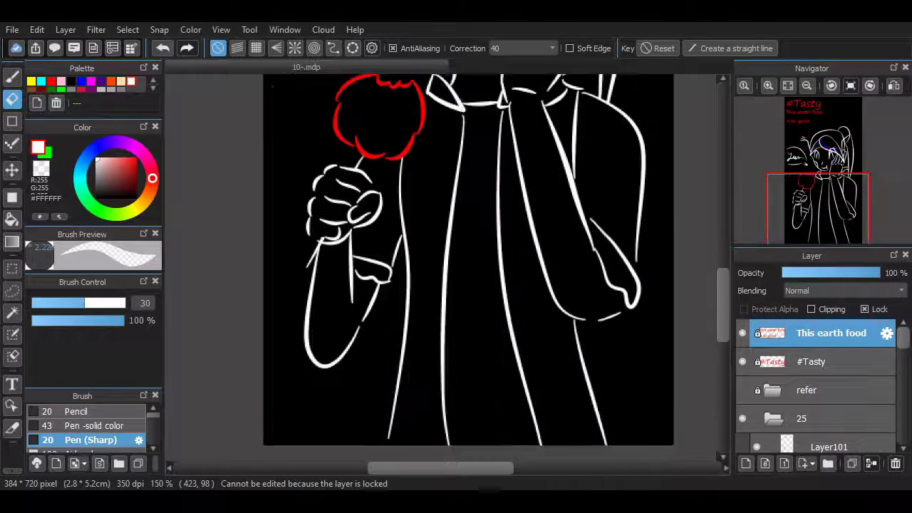
scroll(467, 268, up, 4)
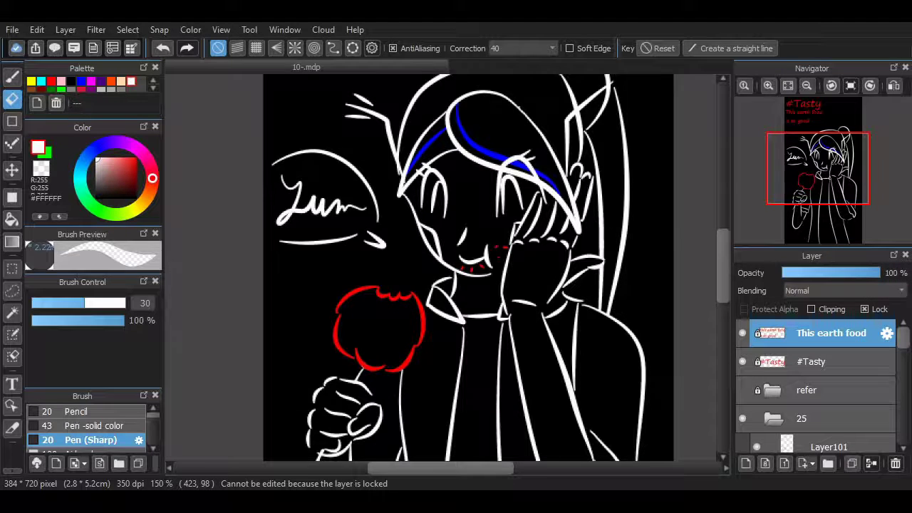
scroll(643, 262, down, 3)
scroll(607, 309, up, 3)
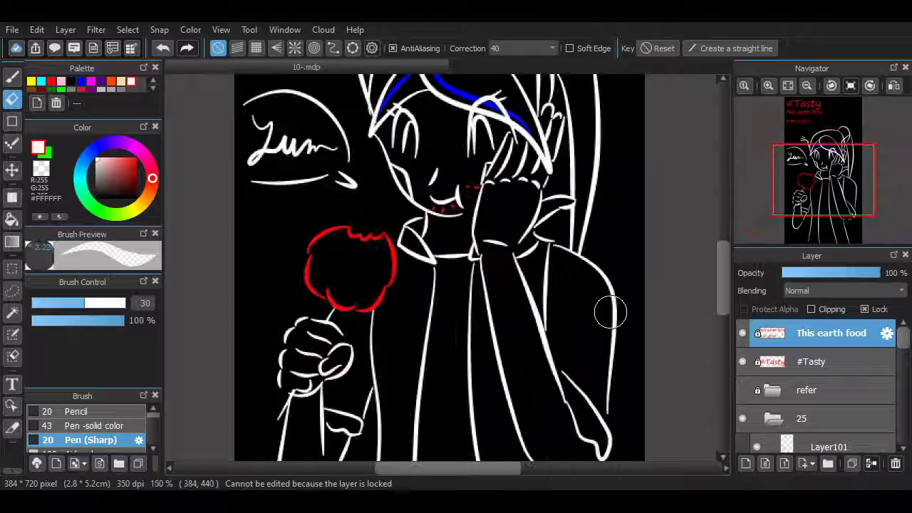
- Handwrite "25" in white with the Pen (Sharp) brush on Layer101, on the coat beside the red candy, redoing uneven strokes
scroll(820, 385, down, 2)
click(832, 376)
scroll(819, 385, down, 1)
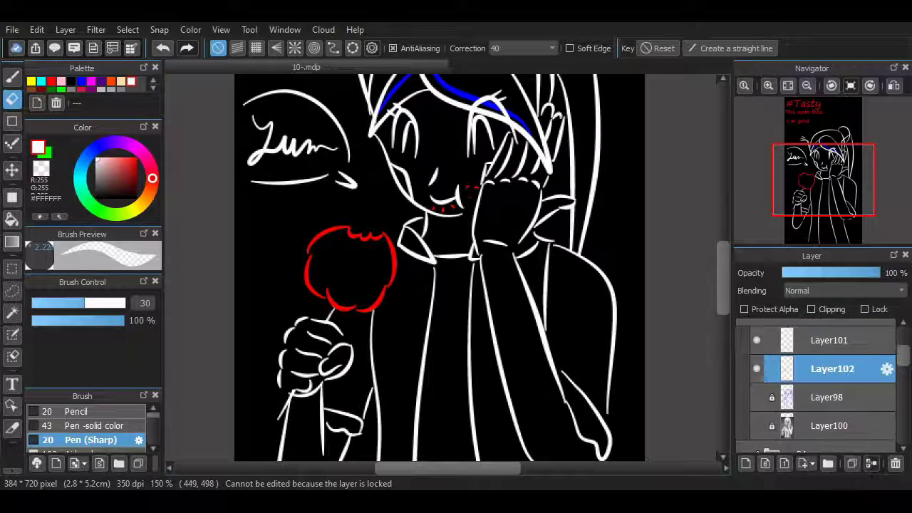
key(b)
scroll(369, 315, up, 1)
scroll(368, 314, up, 1)
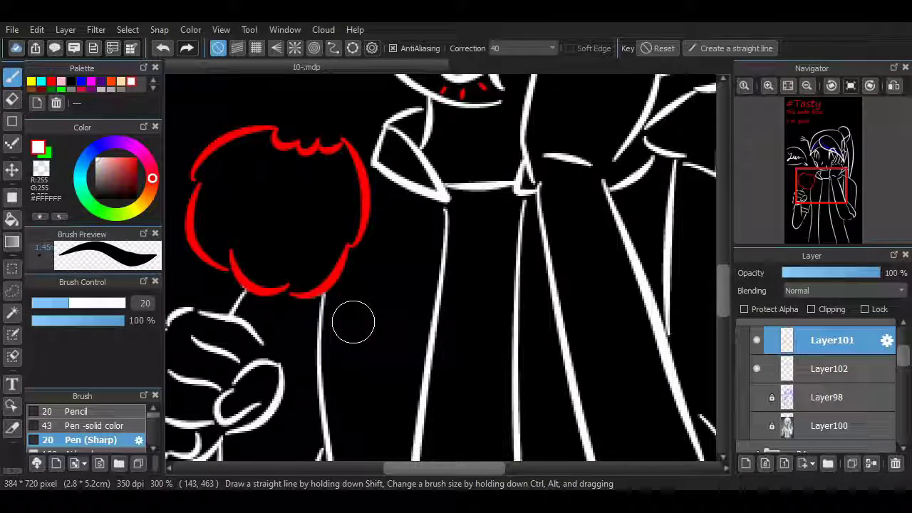
drag(350, 244, 366, 291)
key(ctrl+z)
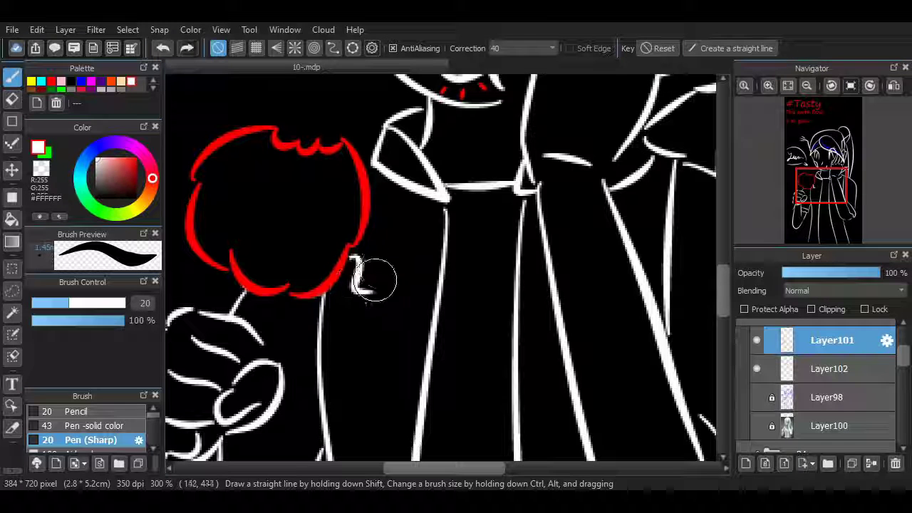
drag(378, 244, 427, 241)
key(ctrl+z)
drag(382, 258, 398, 255)
drag(382, 260, 382, 292)
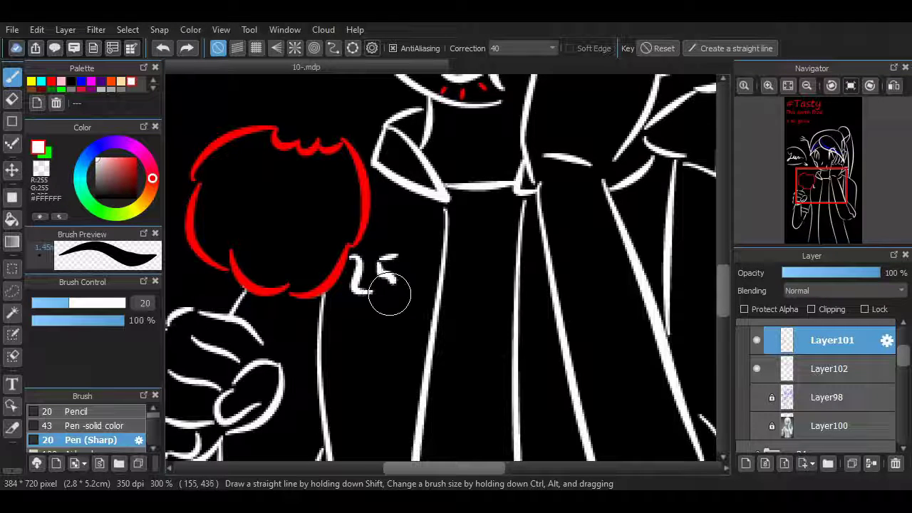
key(ctrl+z)
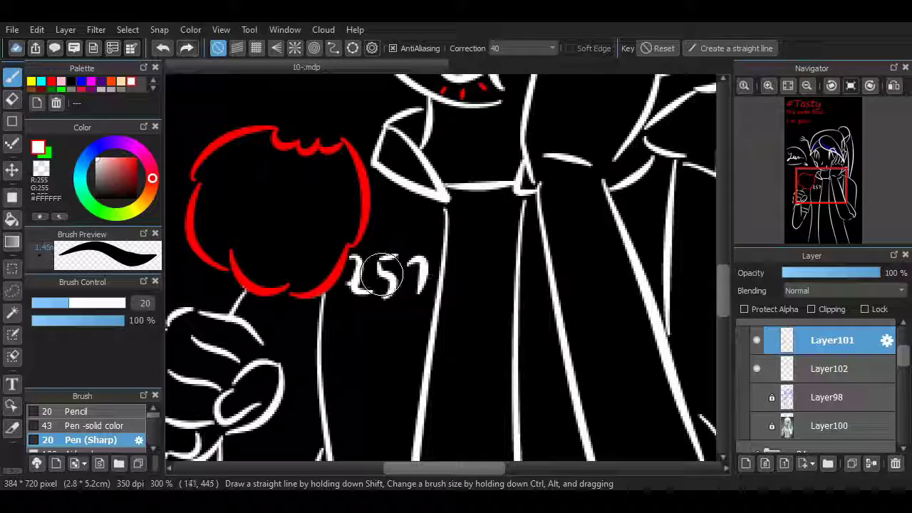
- Complete the handwritten number as "251", redrawing its last digit, and add short horizontal lines beneath it and a strike through it
mouse_move(403, 271)
mouse_down()
mouse_move(428, 270)
mouse_move(426, 306)
mouse_up()
drag(350, 319, 424, 321)
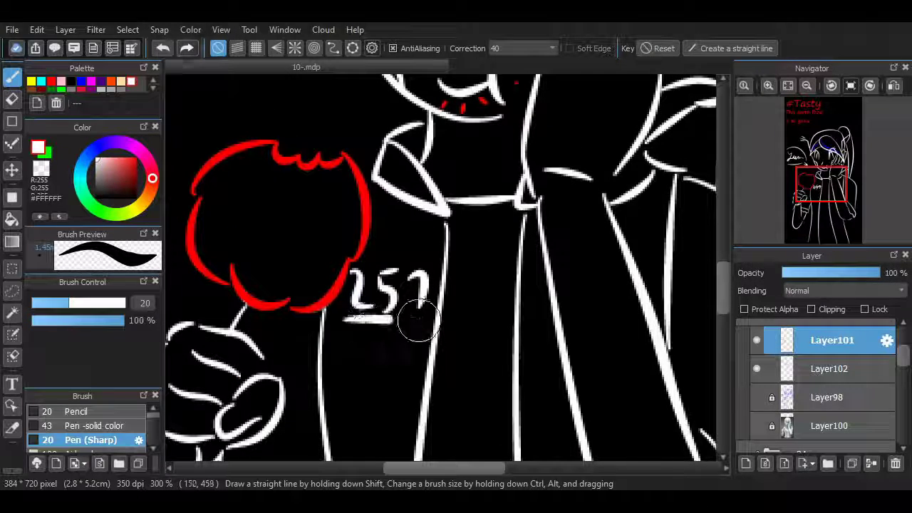
key(ctrl+z)
key(ctrl+z)
key(ctrl+z)
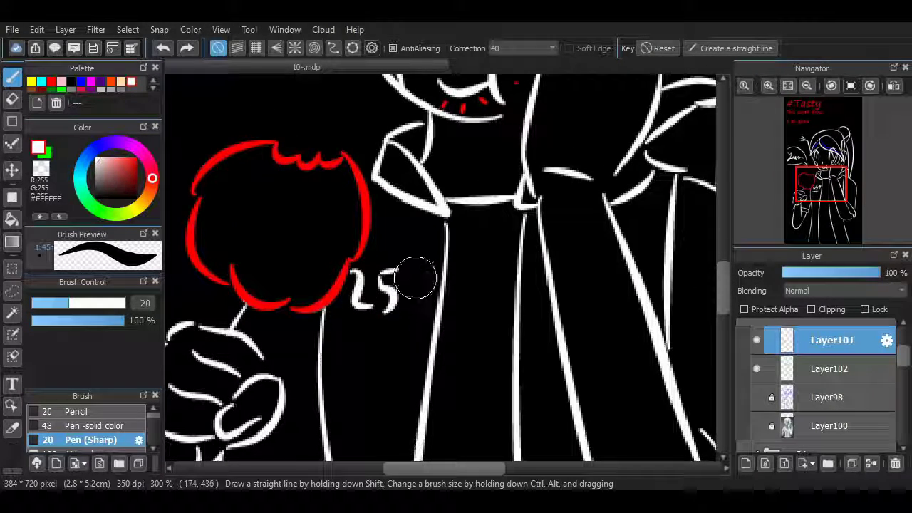
drag(416, 279, 423, 308)
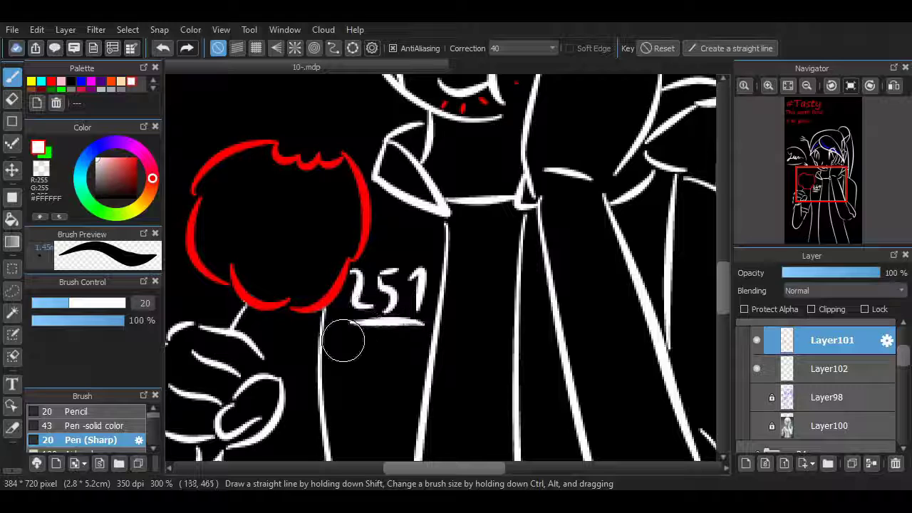
drag(380, 350, 424, 350)
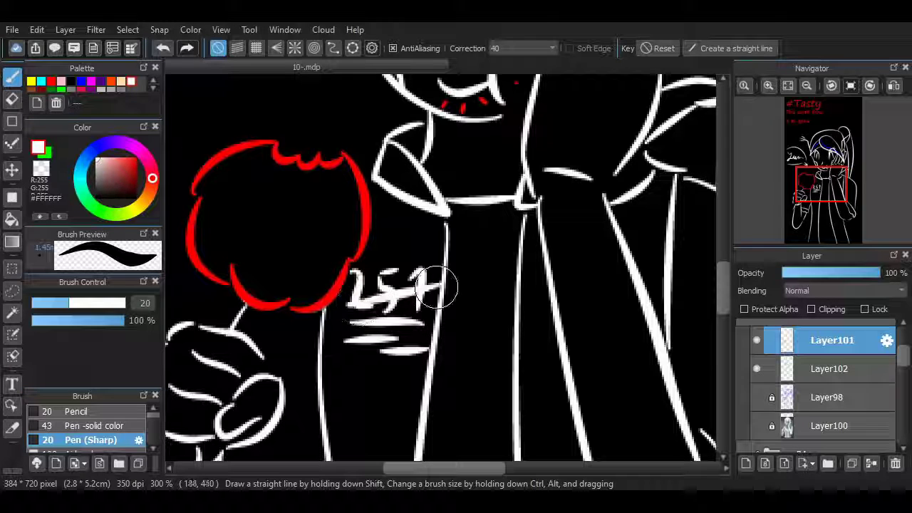
scroll(436, 287, up, 5)
scroll(436, 287, down, 1)
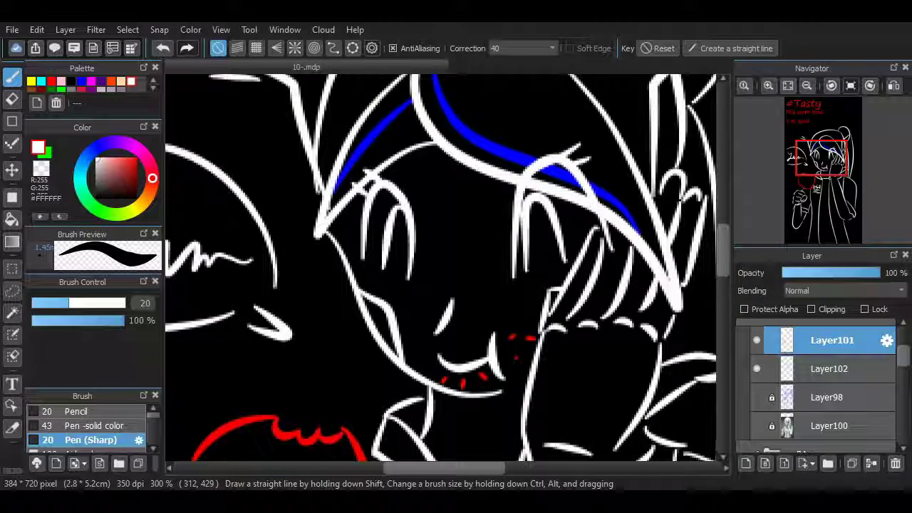
drag(388, 202, 499, 179)
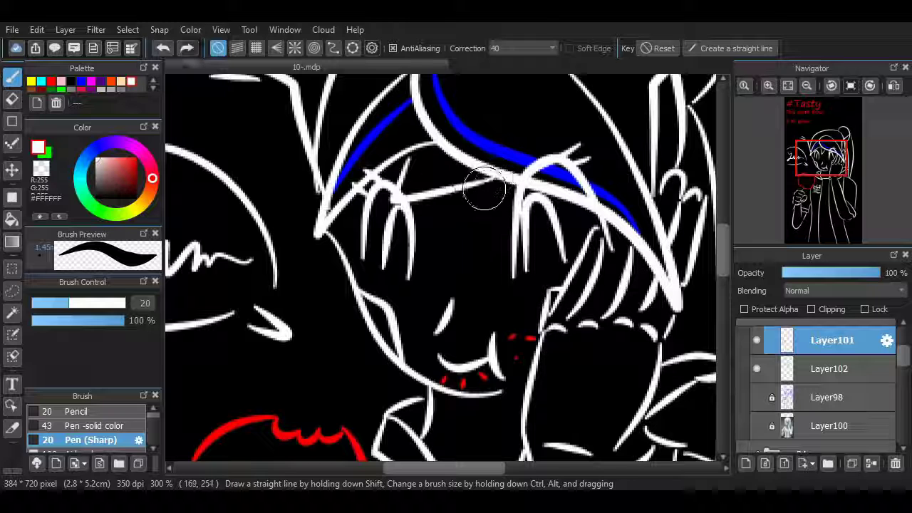
key(ctrl+z)
drag(410, 158, 427, 196)
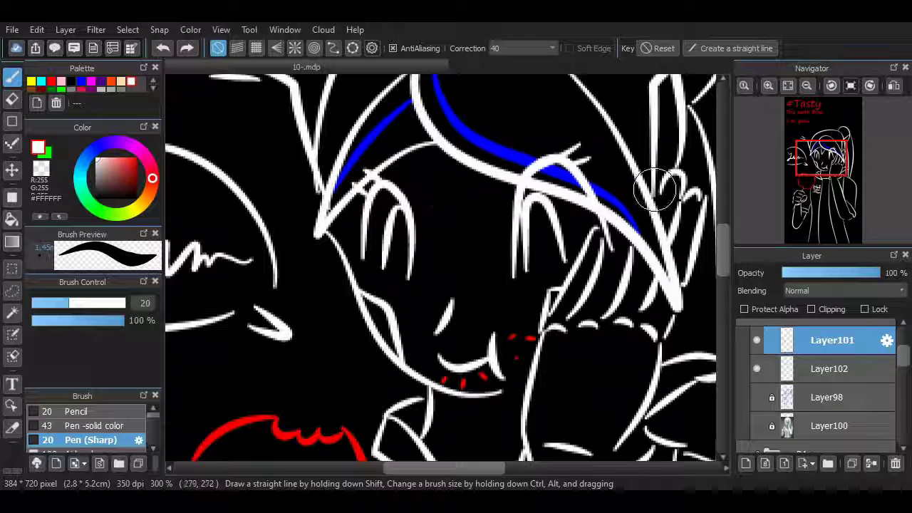
drag(433, 138, 476, 209)
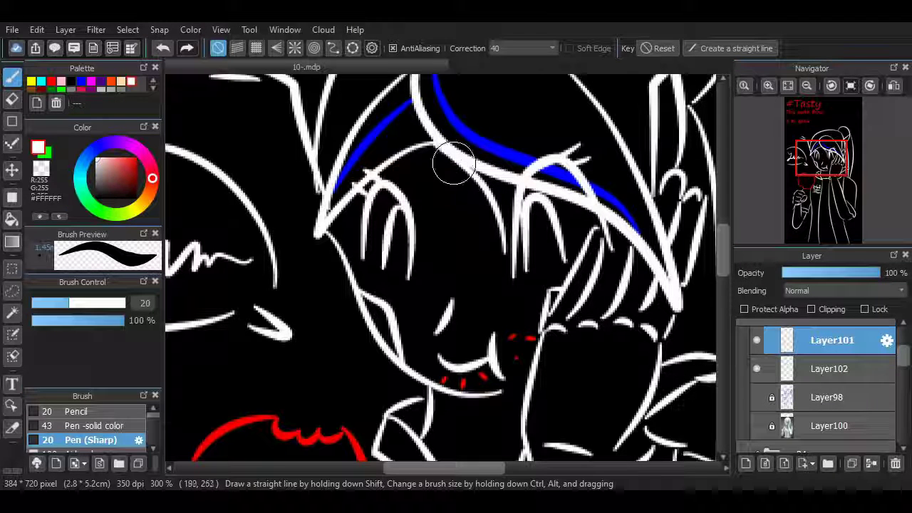
drag(470, 170, 482, 208)
- Draw a curved white hair line on Layer101 from the base of the bun to the top of the bangs, discarding unsuitable strokes
scroll(485, 178, up, 5)
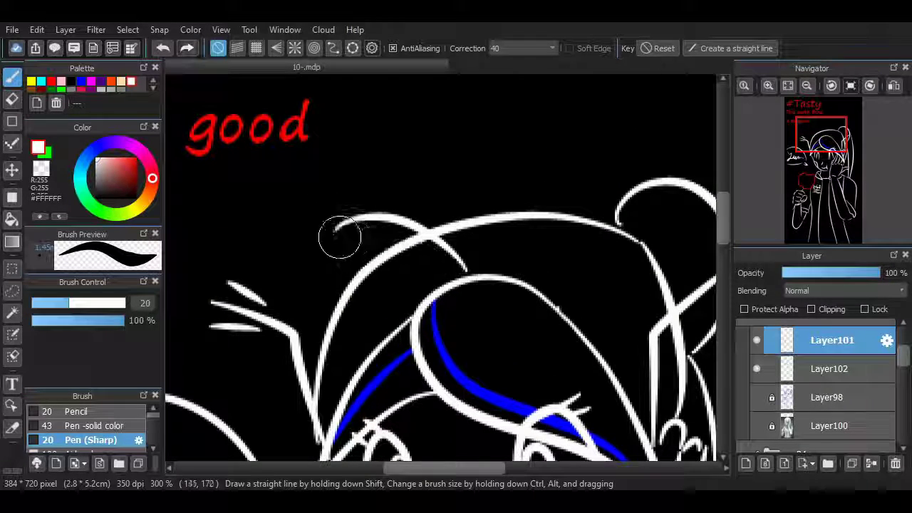
key(ctrl+z)
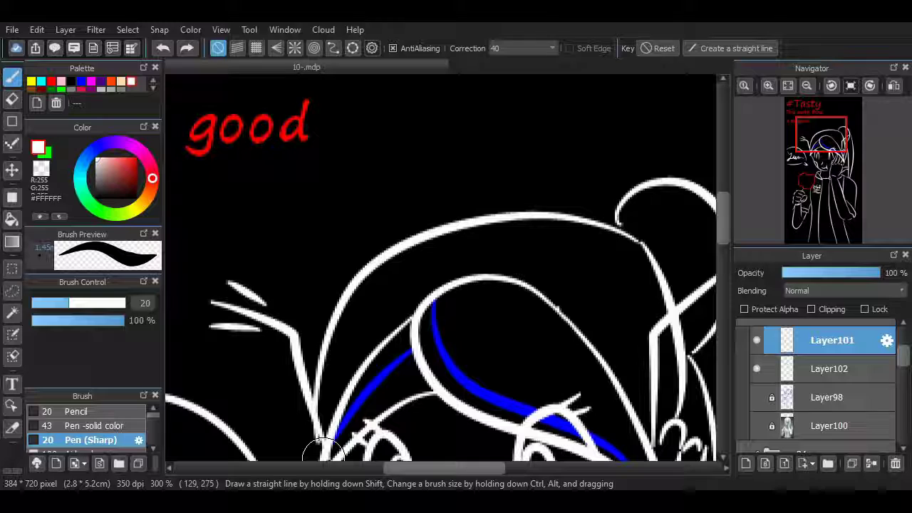
mouse_move(586, 230)
mouse_down()
mouse_move(530, 245)
mouse_move(482, 269)
mouse_up()
key(ctrl+z)
scroll(615, 261, down, 7)
click(788, 85)
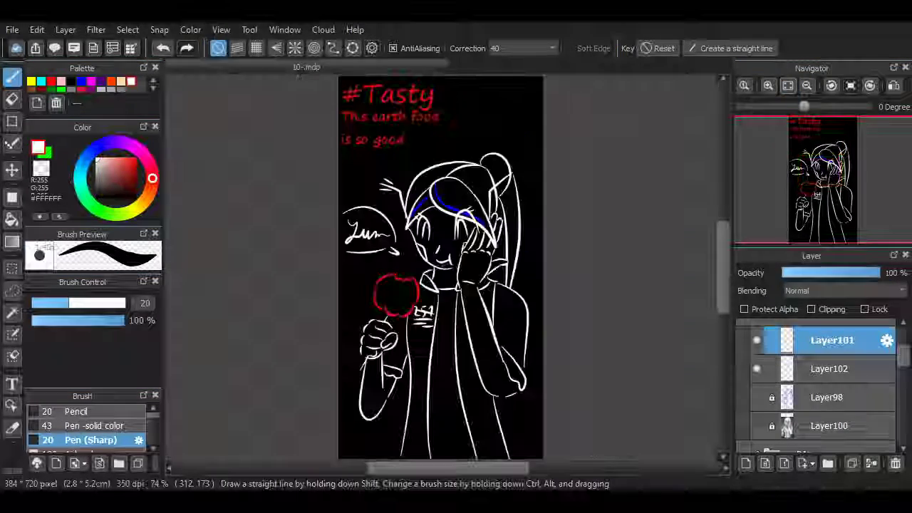
- Erase the part of the blue streak on Layer102 that crosses the eye beside the raised hand
click(768, 84)
key(e)
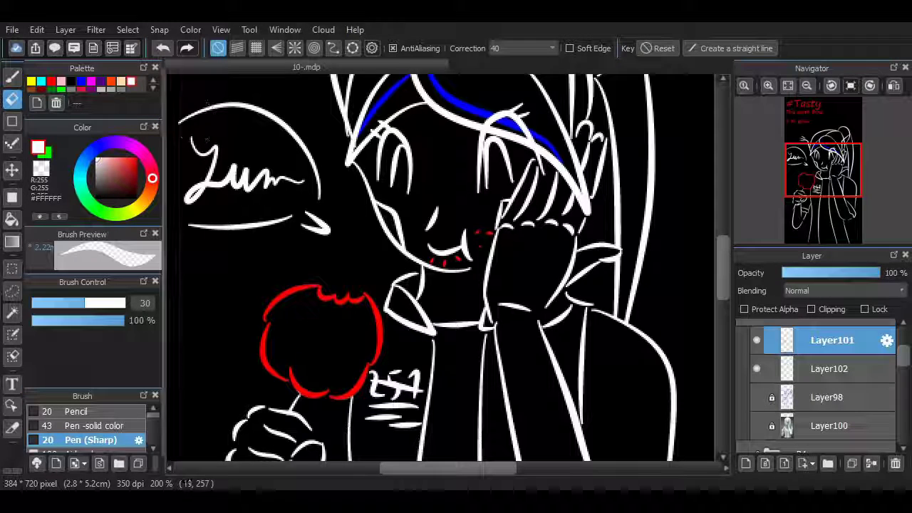
drag(505, 123, 493, 118)
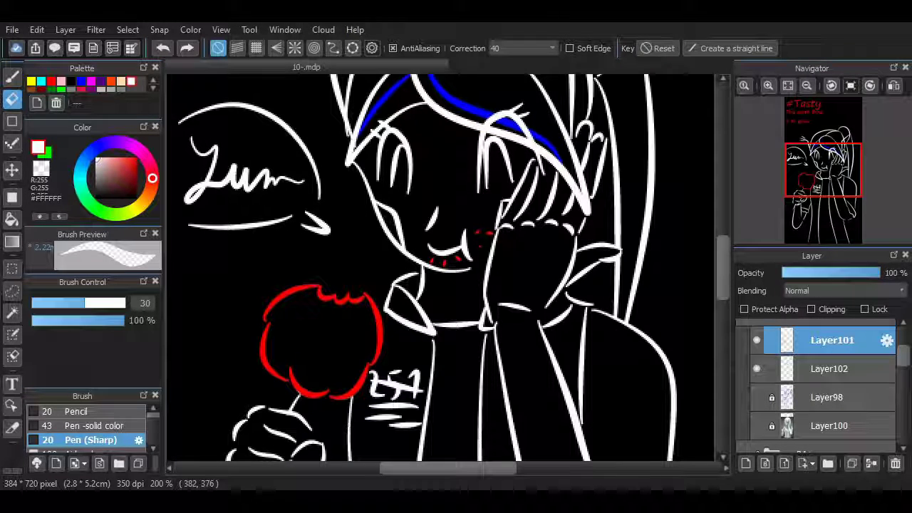
click(829, 368)
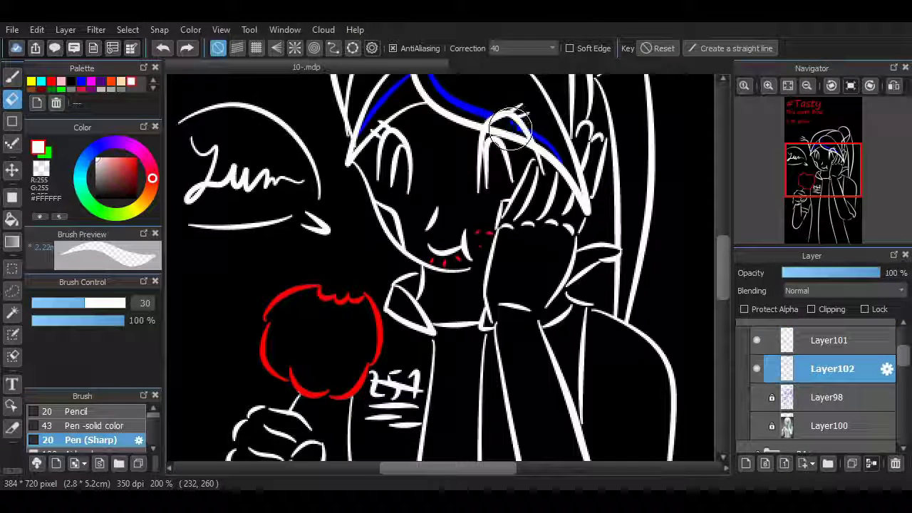
scroll(441, 271, up, 2)
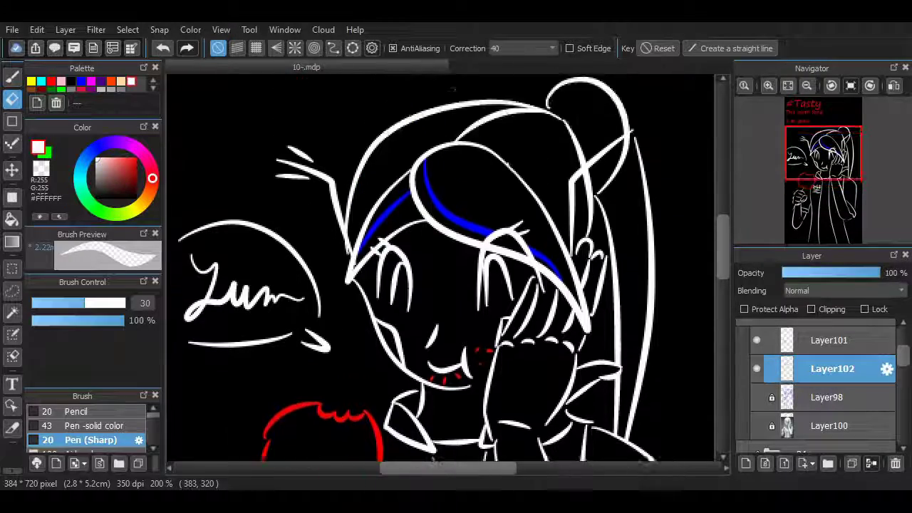
scroll(693, 234, down, 10)
scroll(693, 234, up, 12)
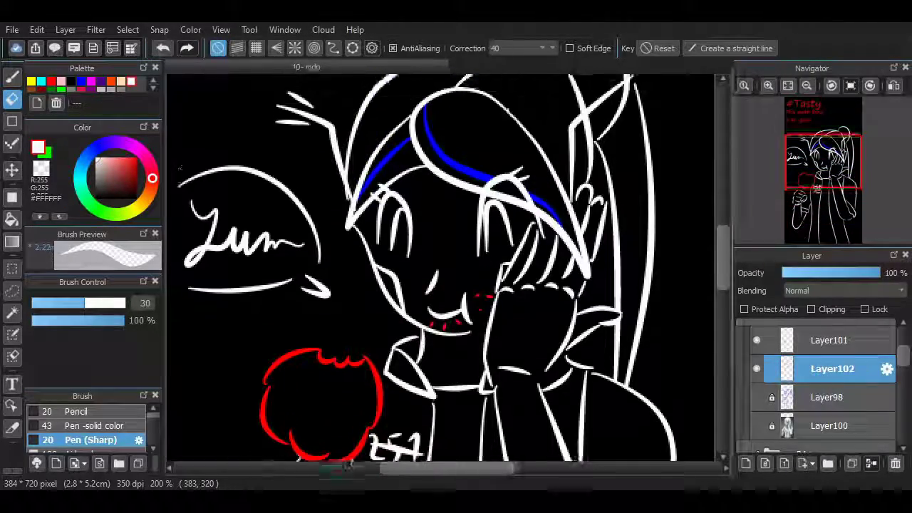
scroll(693, 234, down, 1)
scroll(692, 234, down, 4)
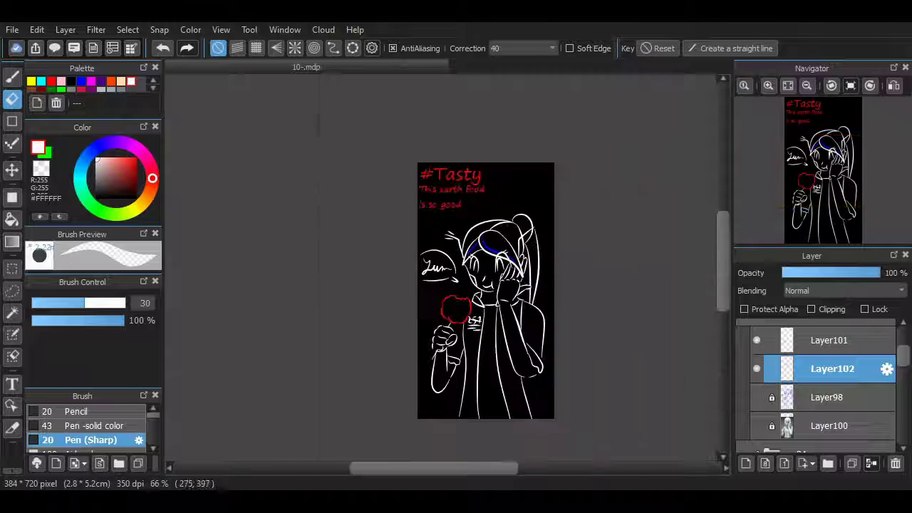
scroll(401, 271, up, 2)
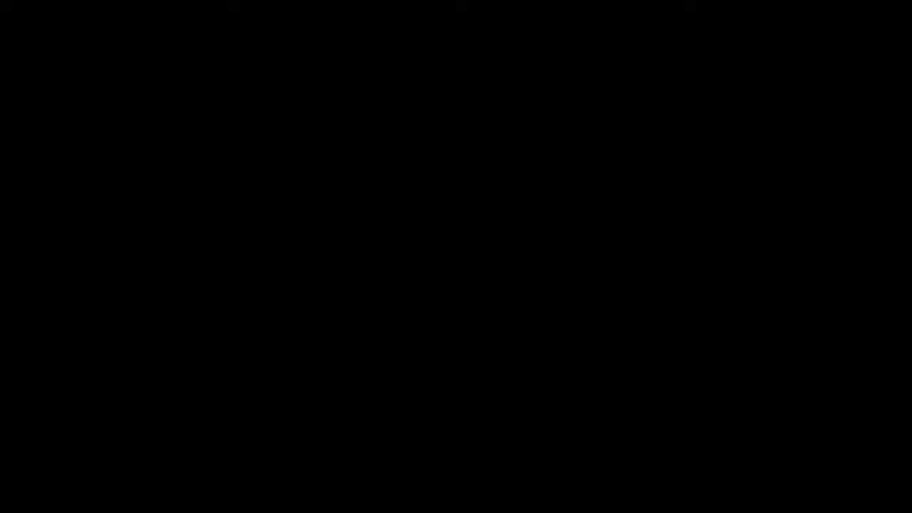